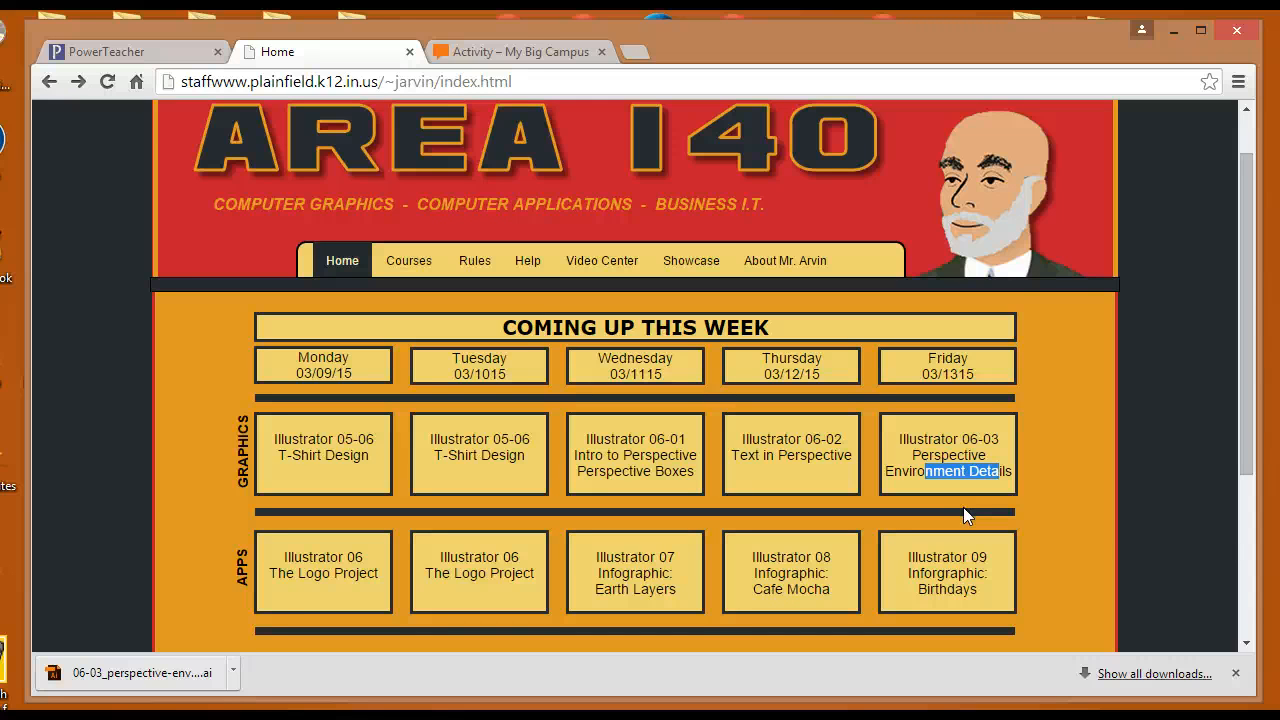
# Move the Google Chrome desktop shortcut and reopen Chrome from it
pyautogui.click(1174, 35)
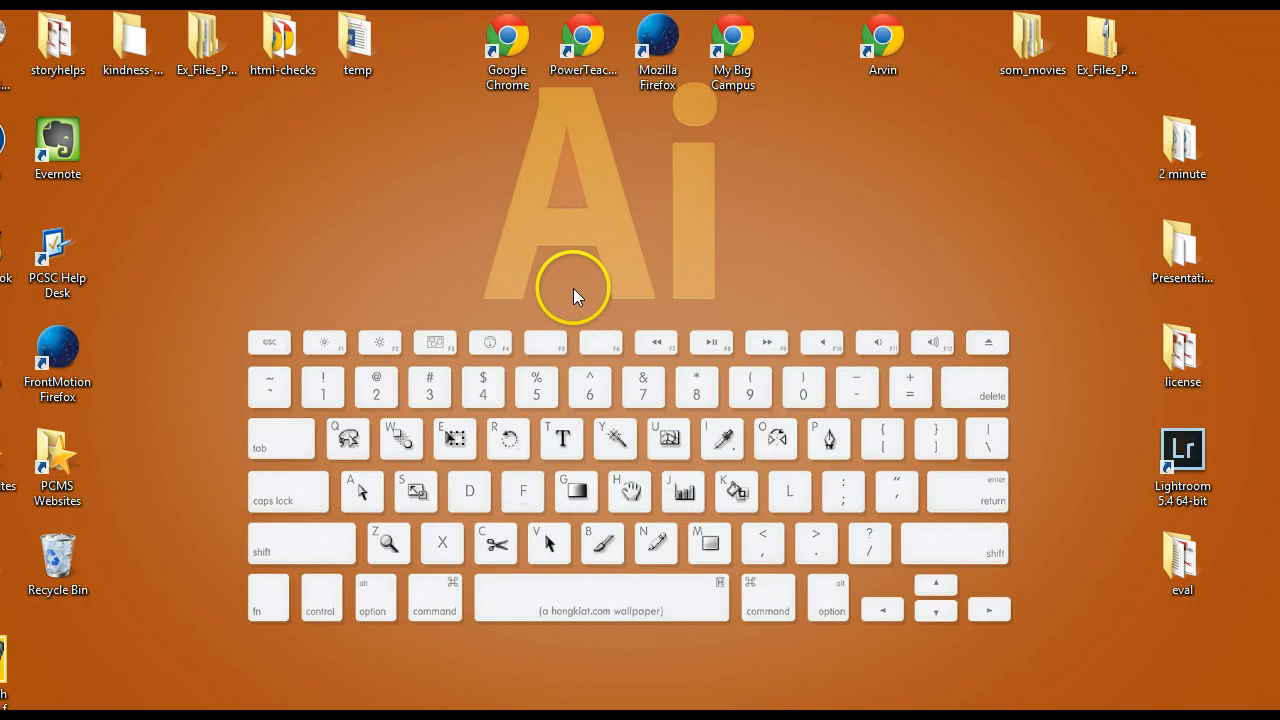
pyautogui.moveTo(513, 39); pyautogui.dragTo(419, 181)
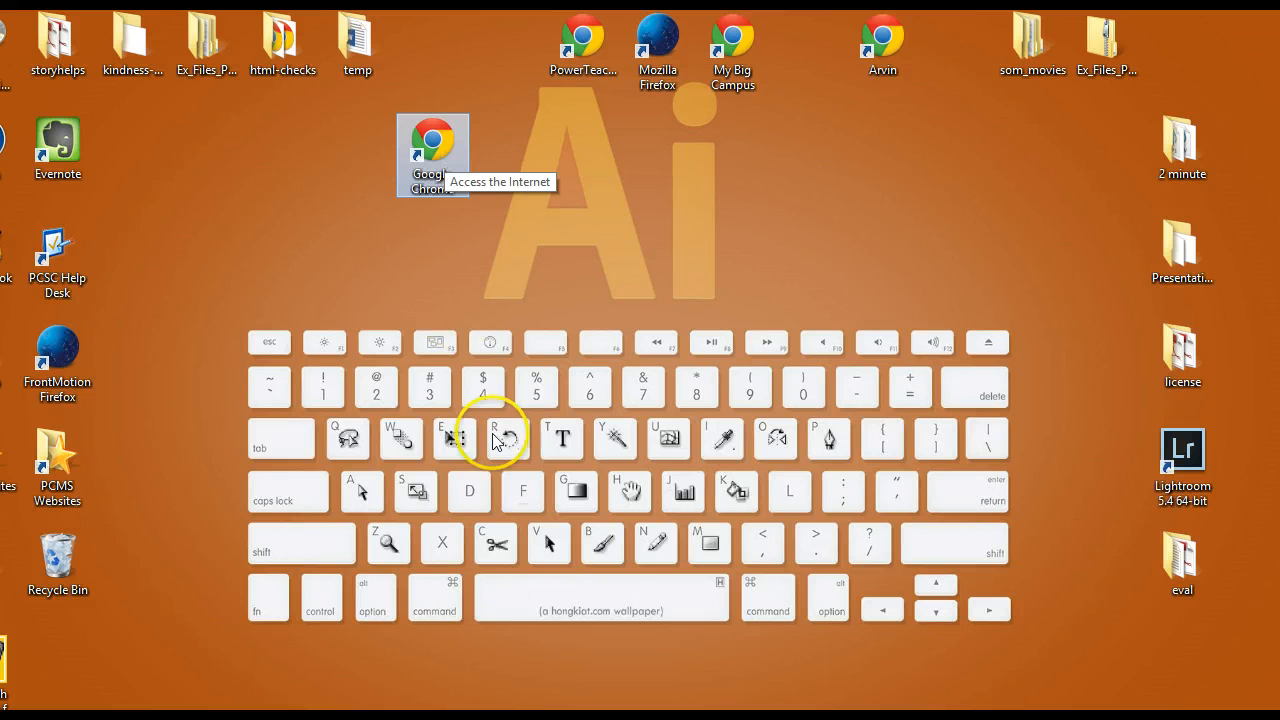
pyautogui.doubleClick(441, 163)
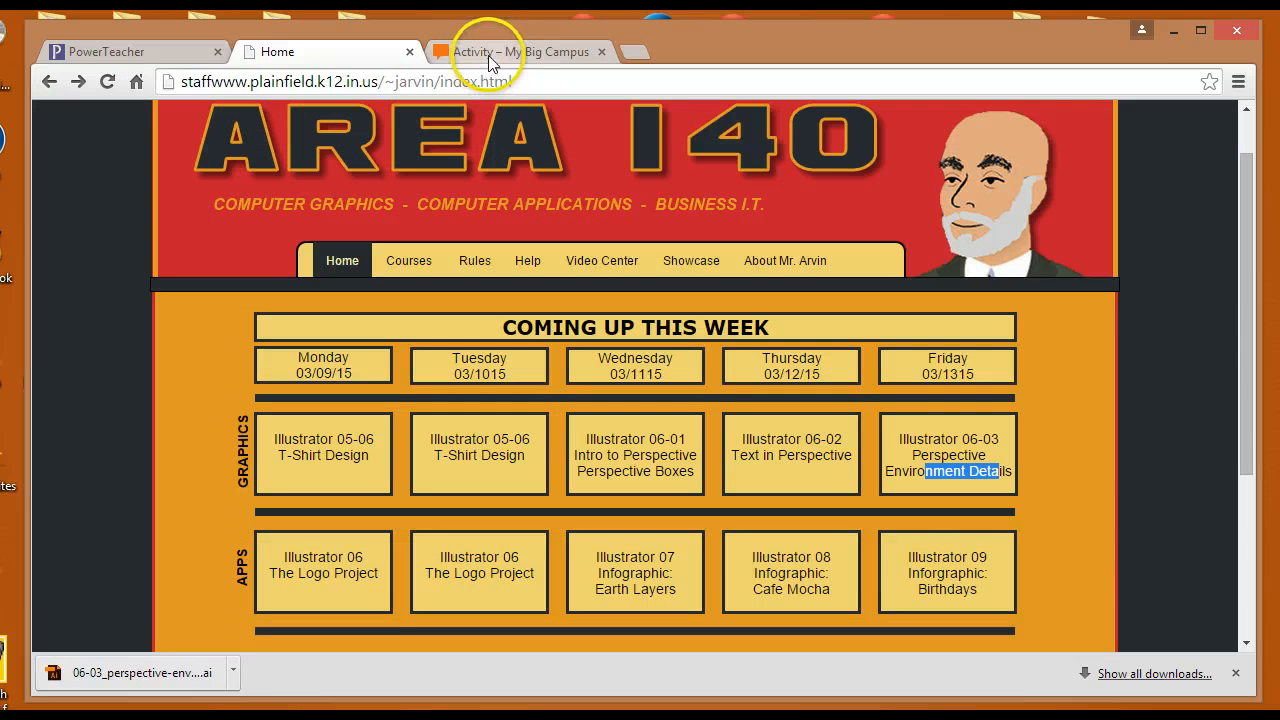
# Open the Groups page in the My Big Campus tab
pyautogui.click(495, 50)
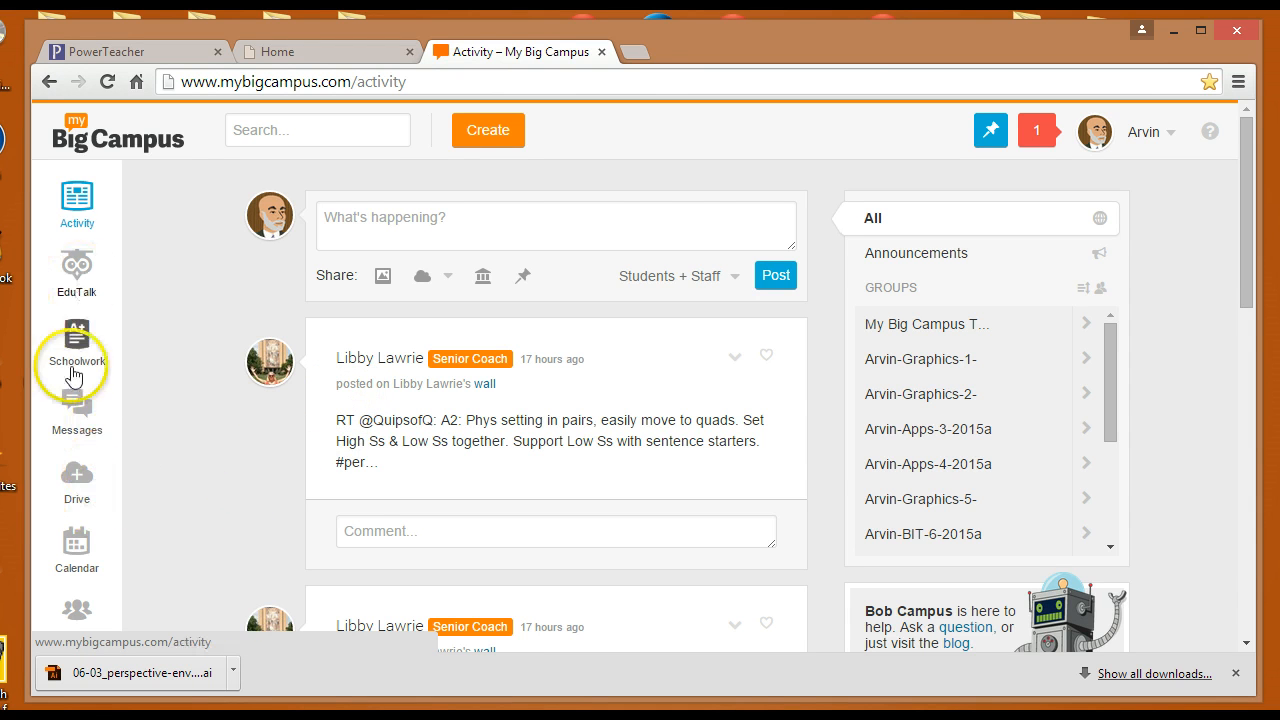
pyautogui.scroll(-2, 92, 468)
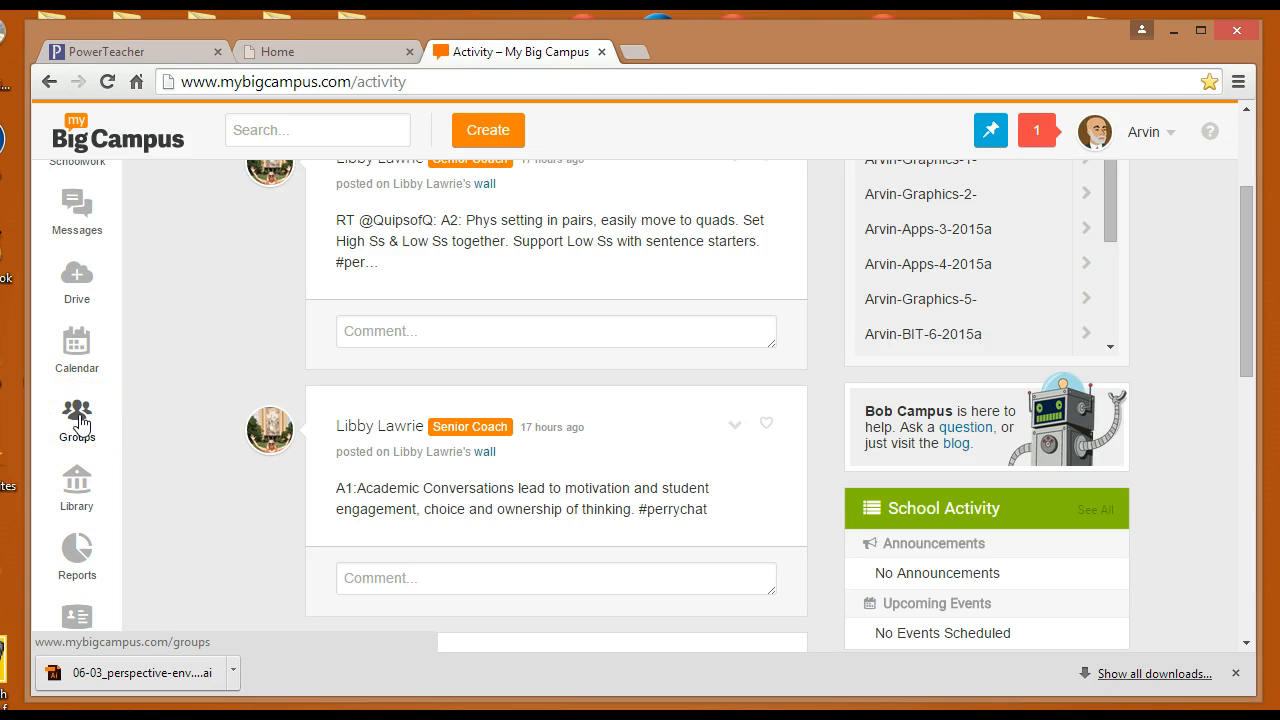
pyautogui.click(80, 422)
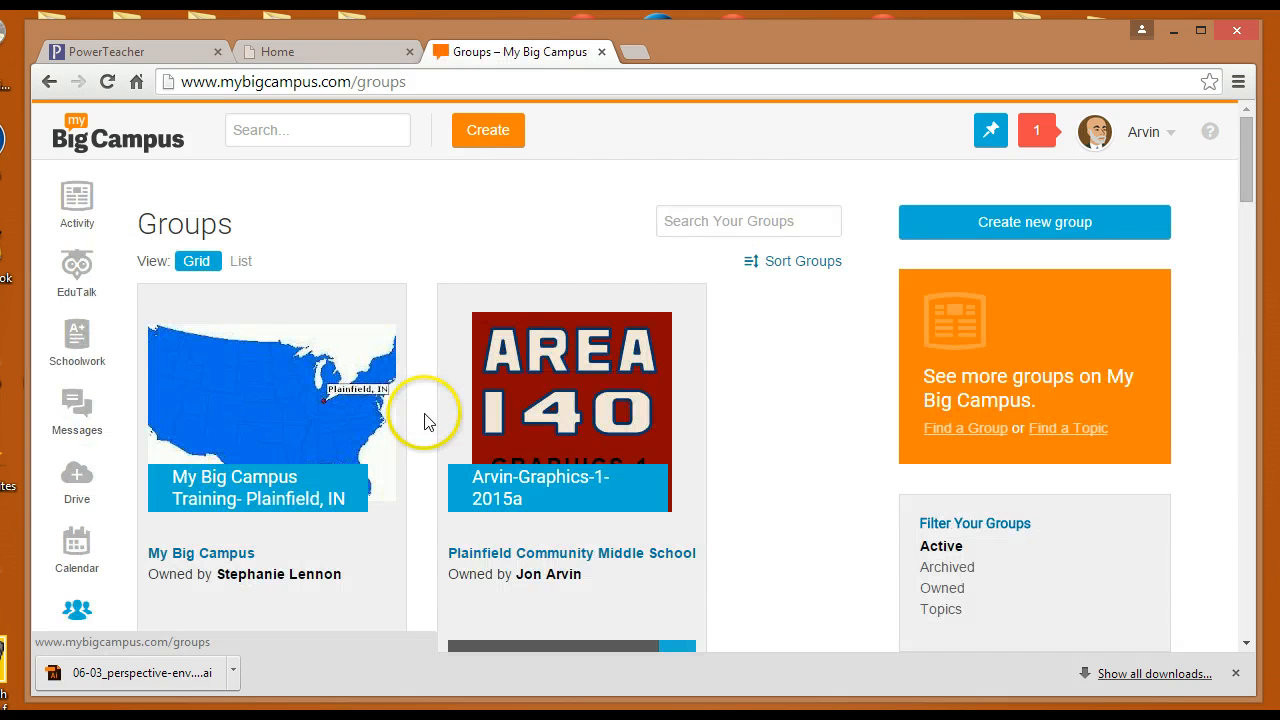
# Browse through the list of groups on the Groups page
pyautogui.scroll(-1, 425, 420)
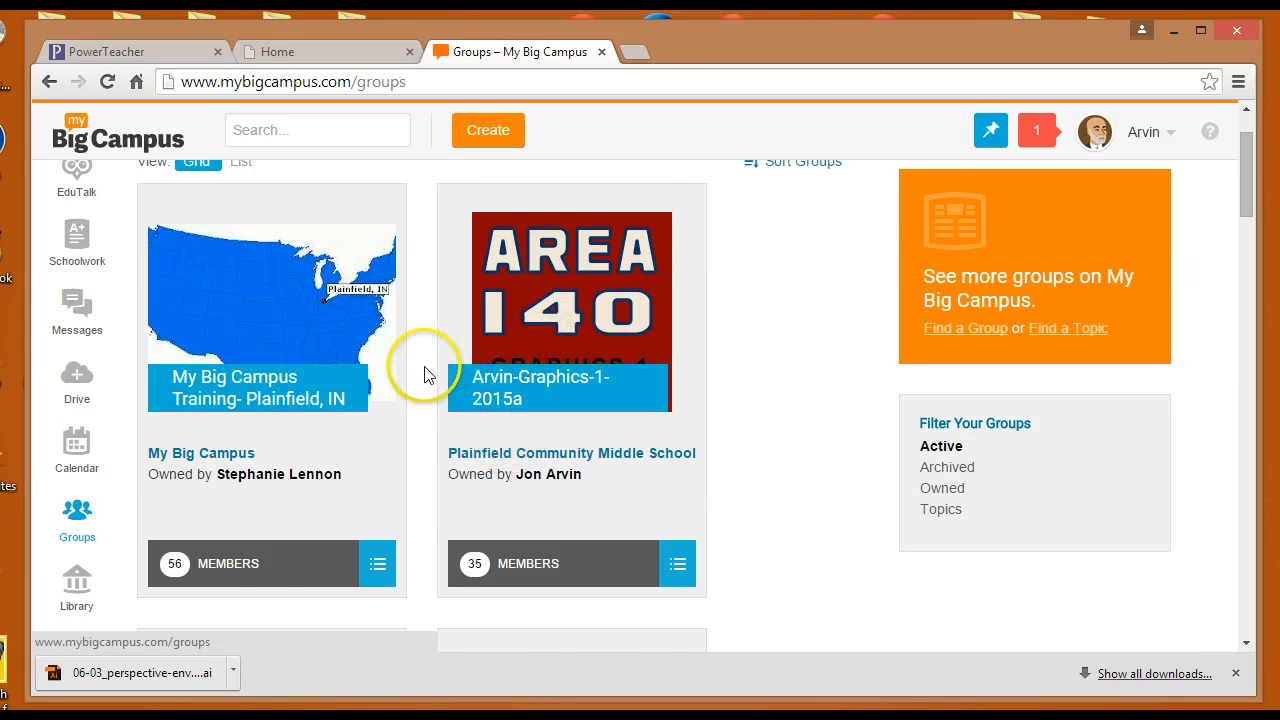
pyautogui.scroll(-2, 430, 420)
pyautogui.scroll(-2, 426, 496)
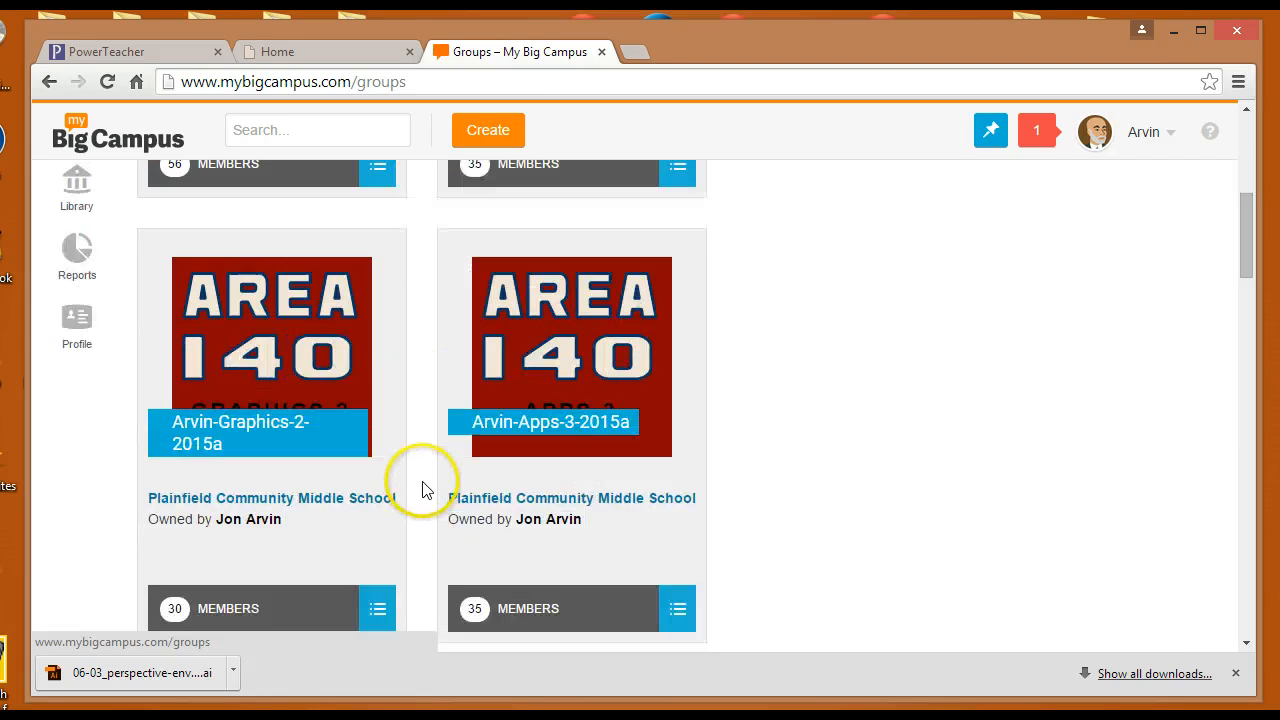
pyautogui.scroll(-1, 422, 490)
pyautogui.scroll(-1, 424, 490)
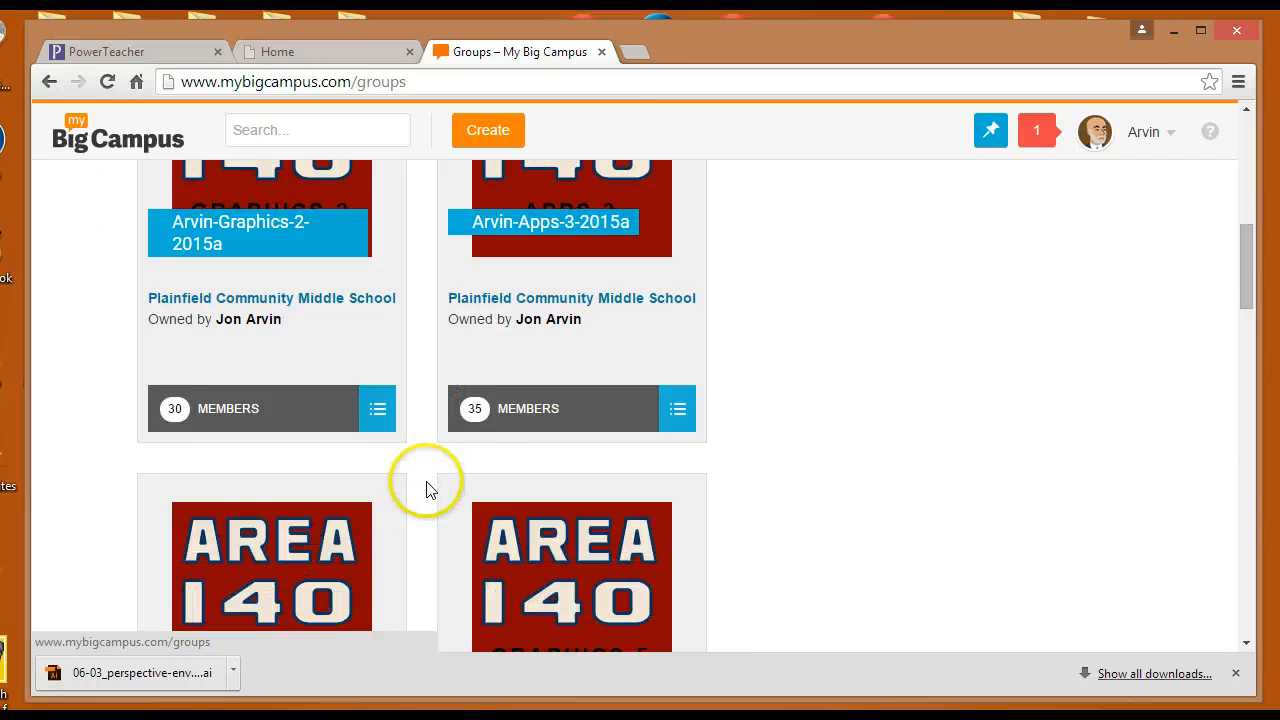
pyautogui.scroll(2, 426, 490)
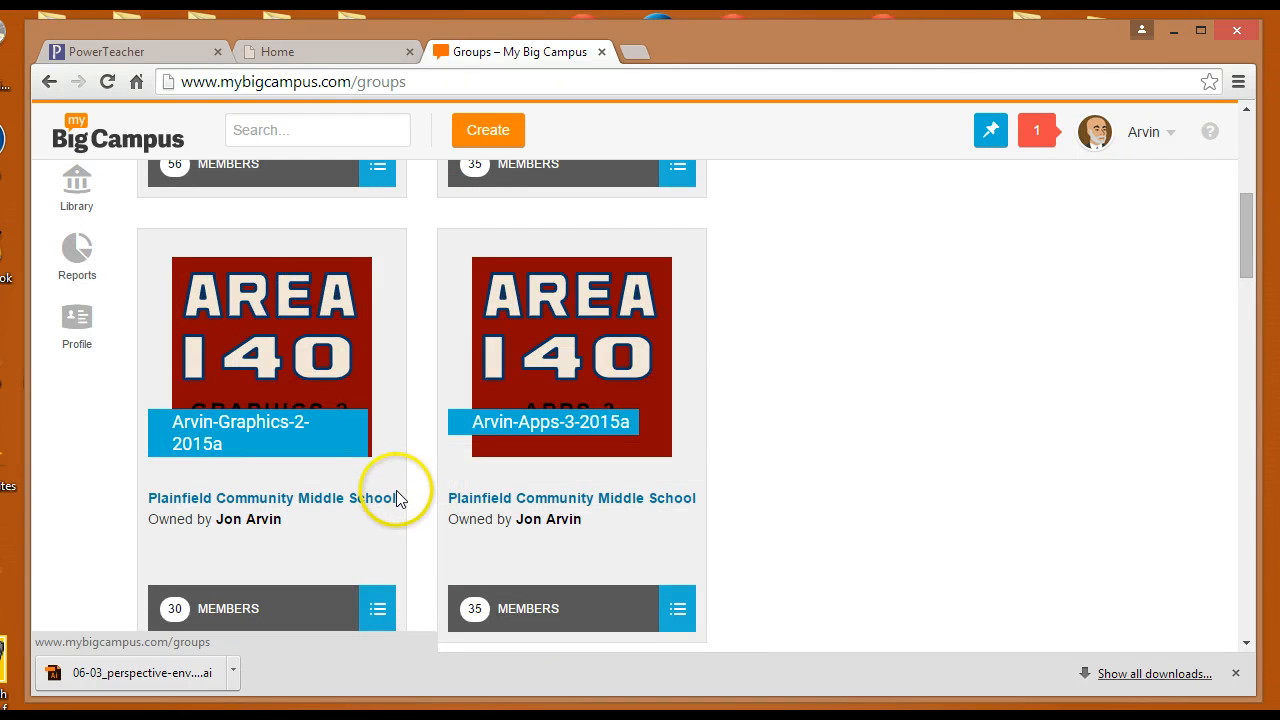
pyautogui.scroll(1, 404, 490)
pyautogui.scroll(3, 403, 490)
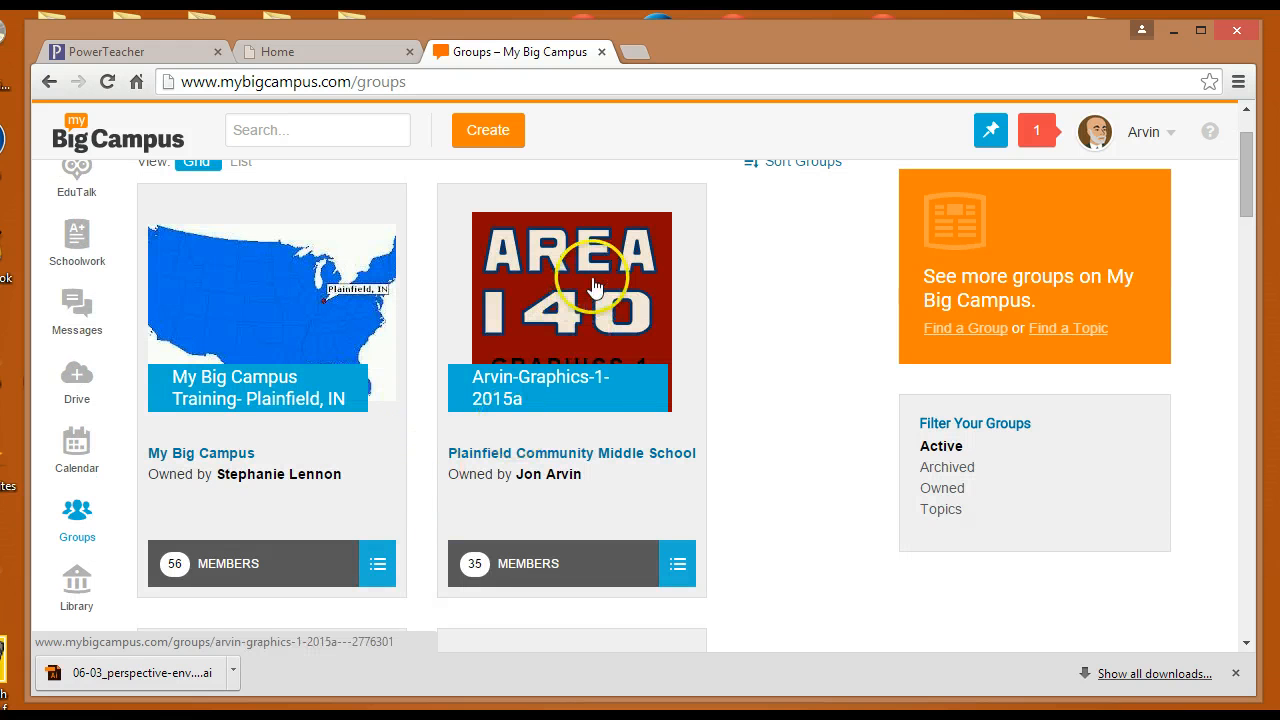
pyautogui.scroll(-4, 457, 443)
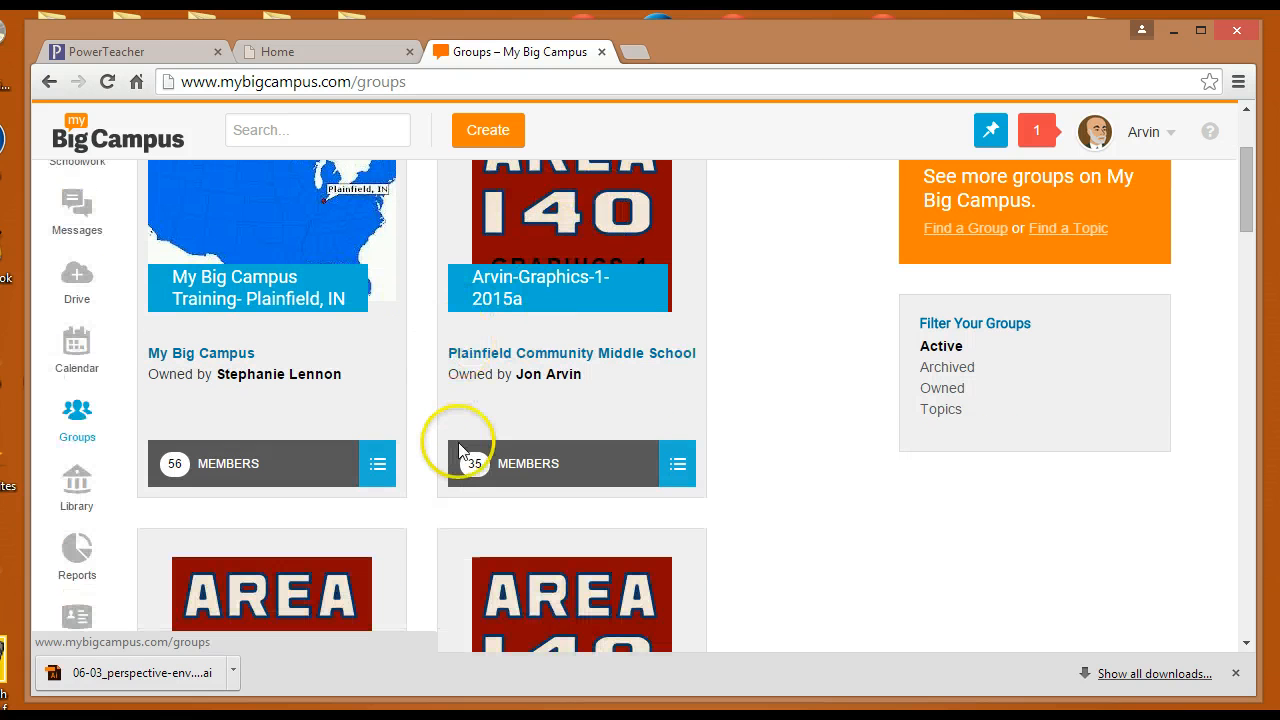
pyautogui.scroll(-1, 408, 449)
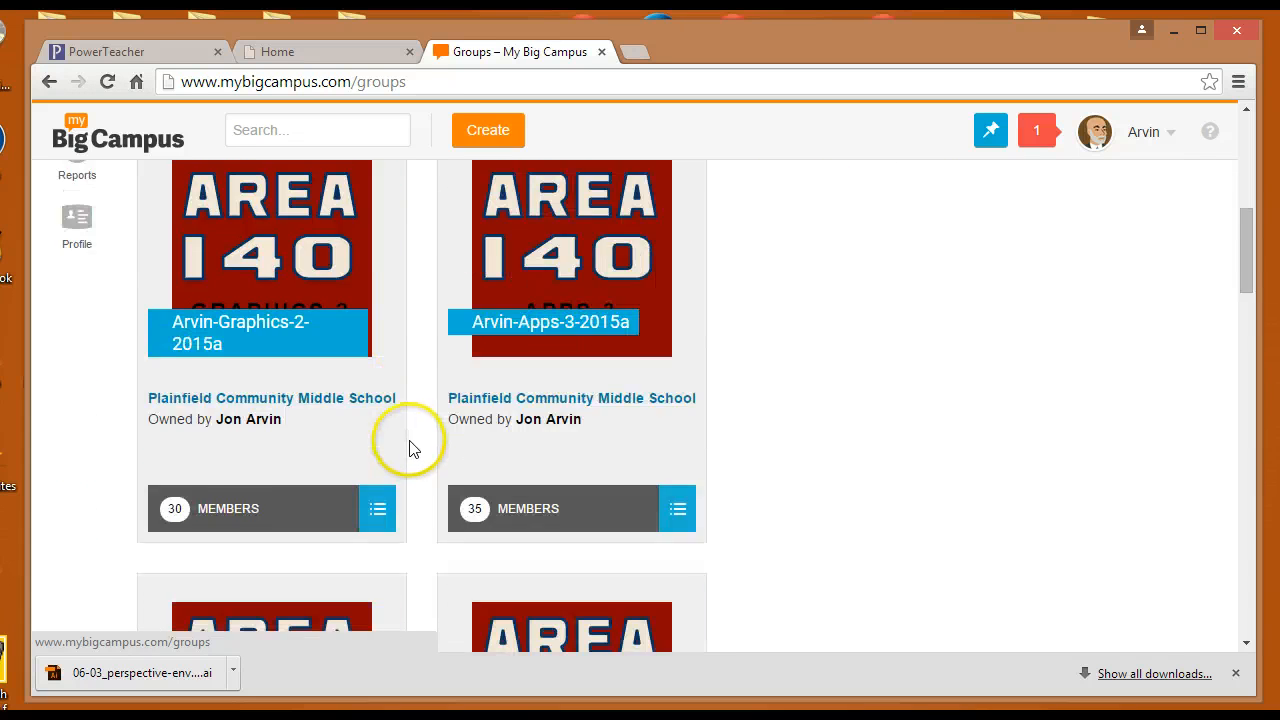
pyautogui.scroll(6, 408, 449)
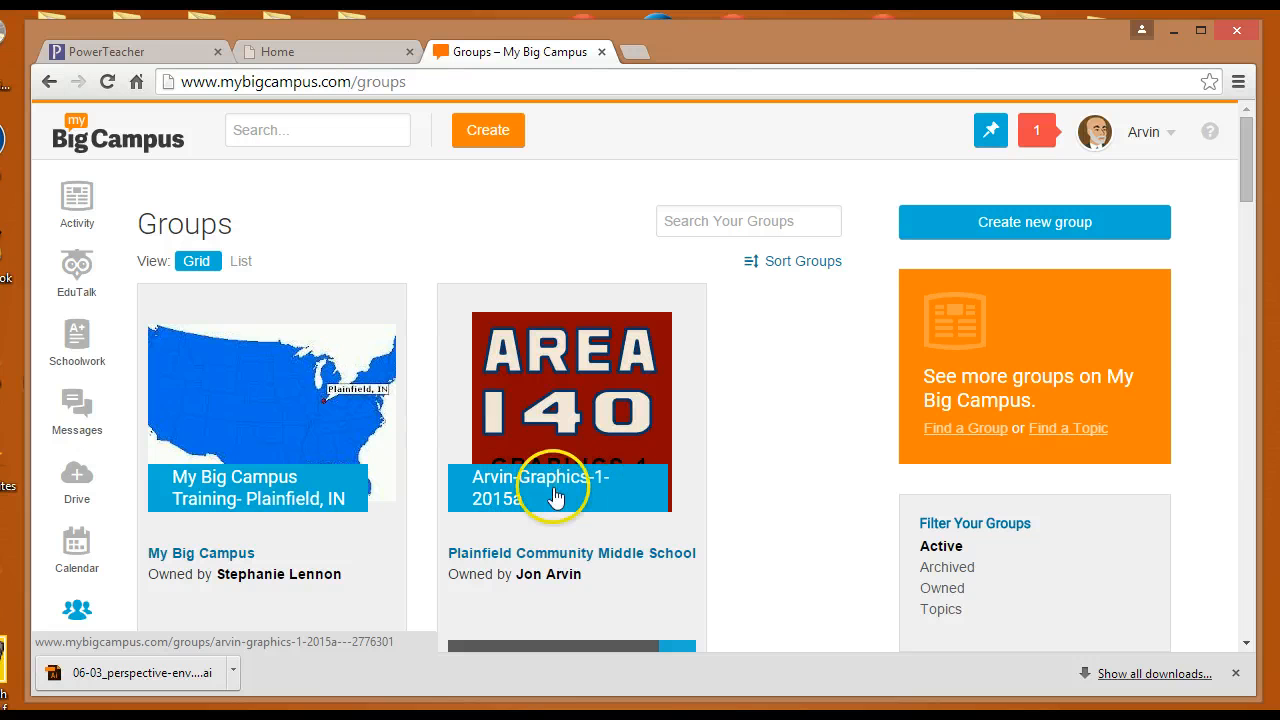
# Download 06-03_perspective-environment.ai from the Arvin-Graphics-1-2015a group's Resources
pyautogui.click(577, 417)
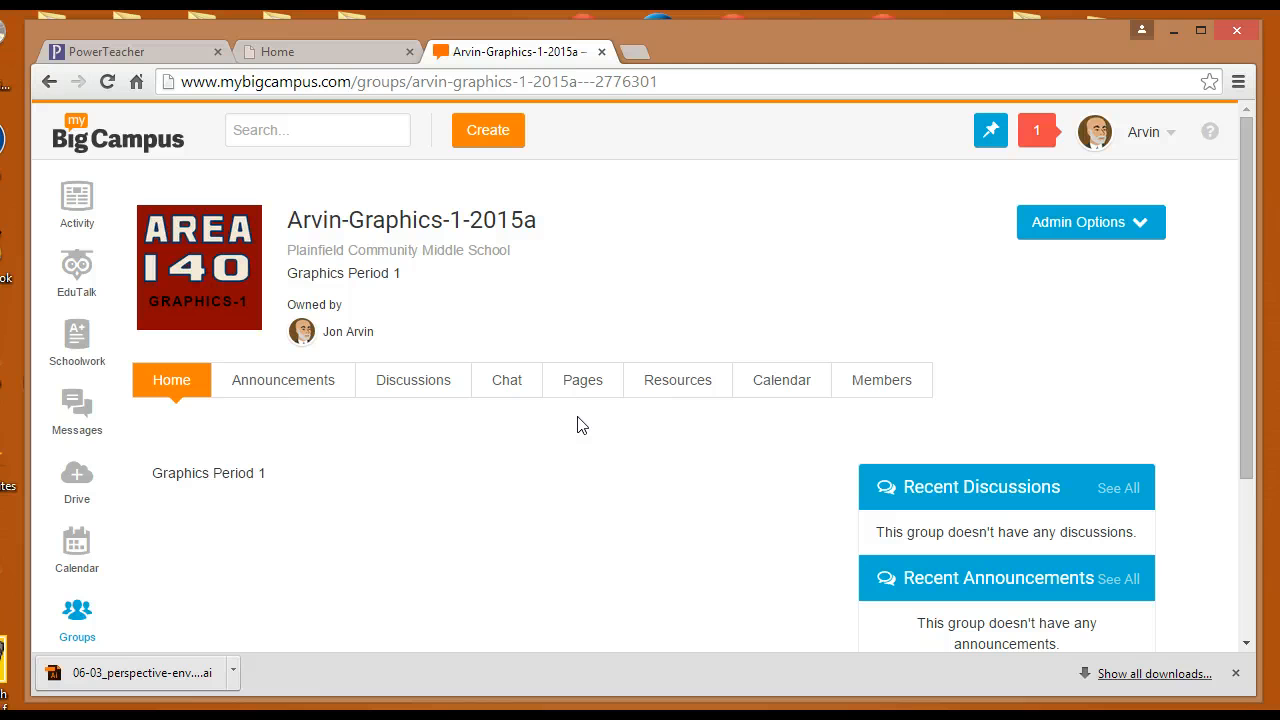
pyautogui.click(665, 397)
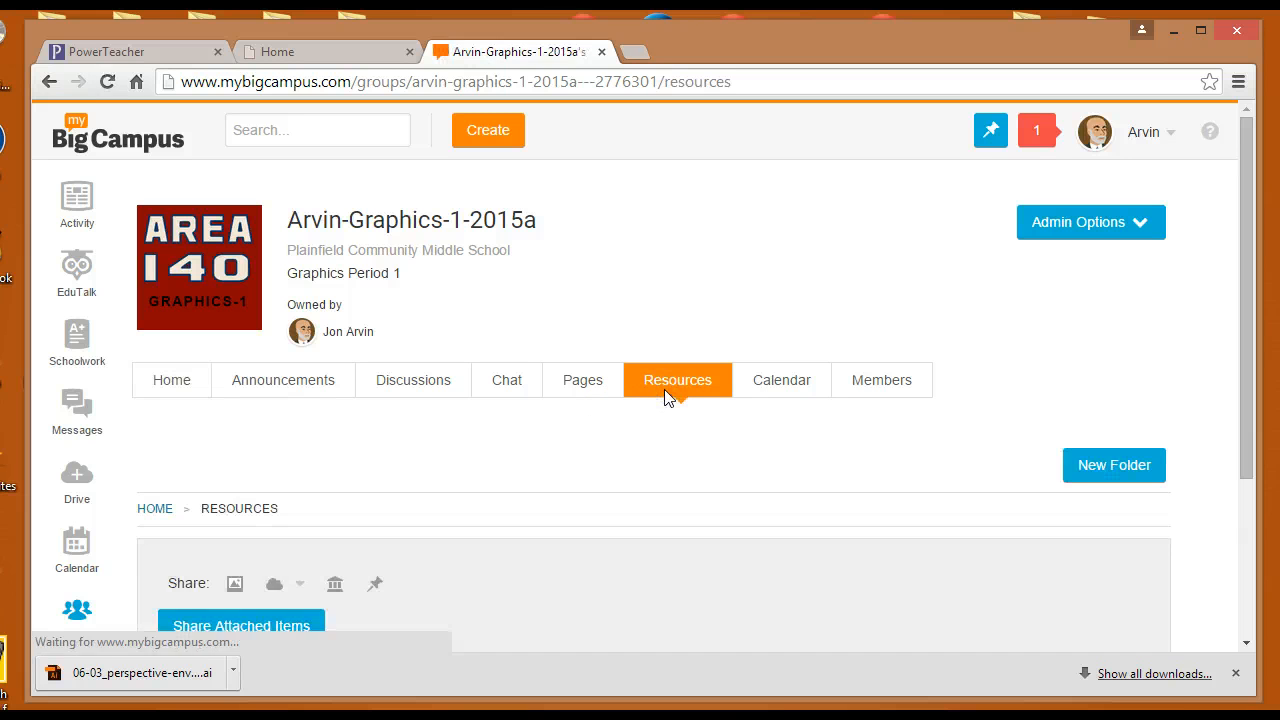
pyautogui.scroll(-2, 668, 398)
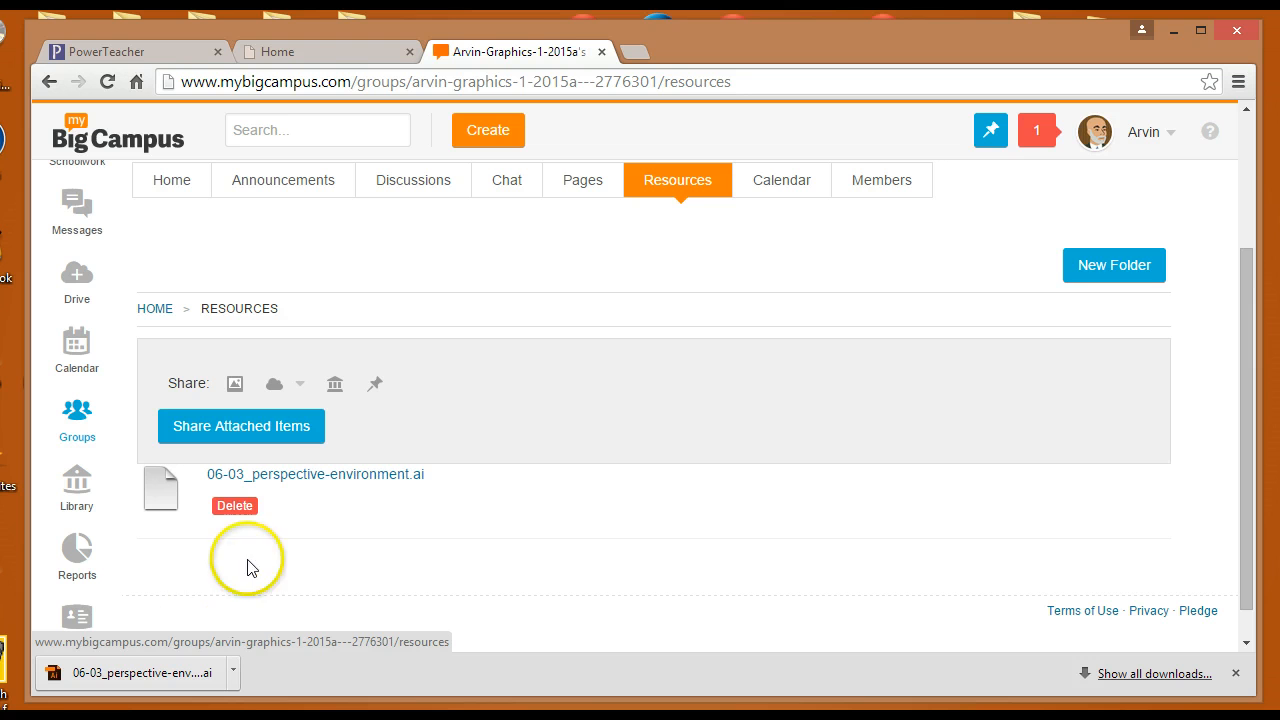
pyautogui.click(326, 478)
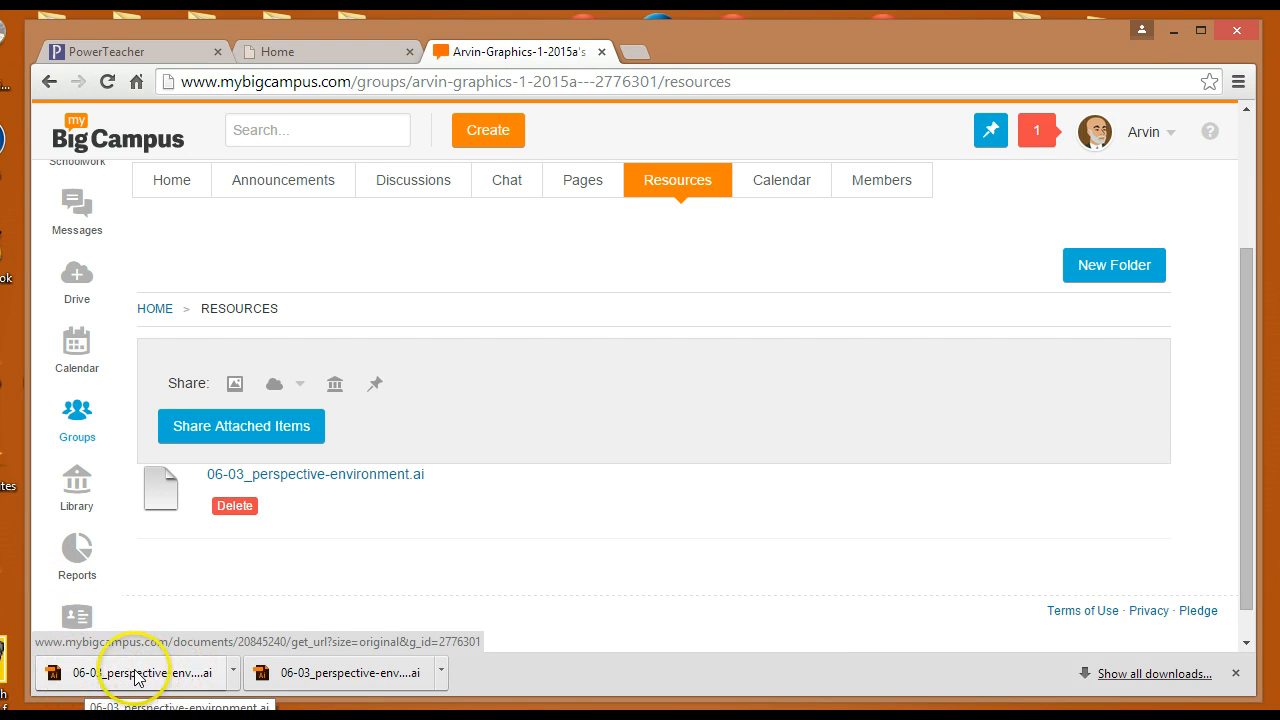
# Try to open the downloaded 06-03_perspective-environment.ai file from the download bar
pyautogui.click(234, 673)
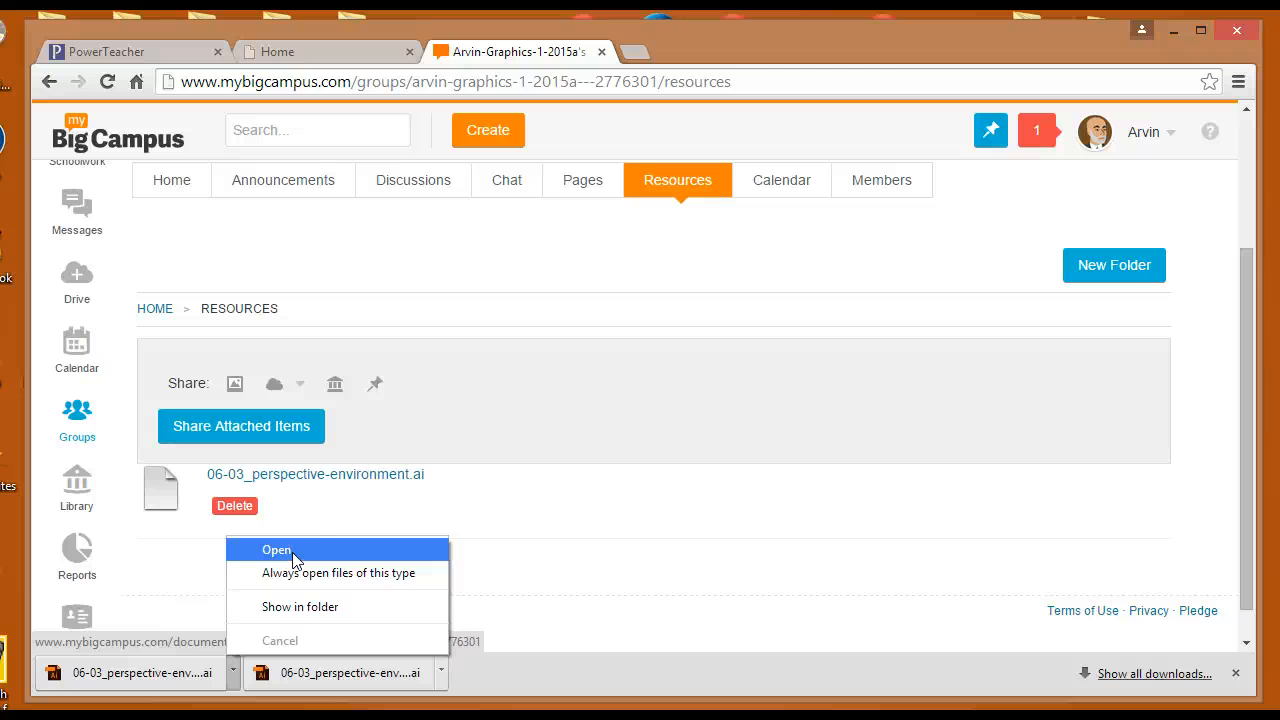
pyautogui.click(285, 550)
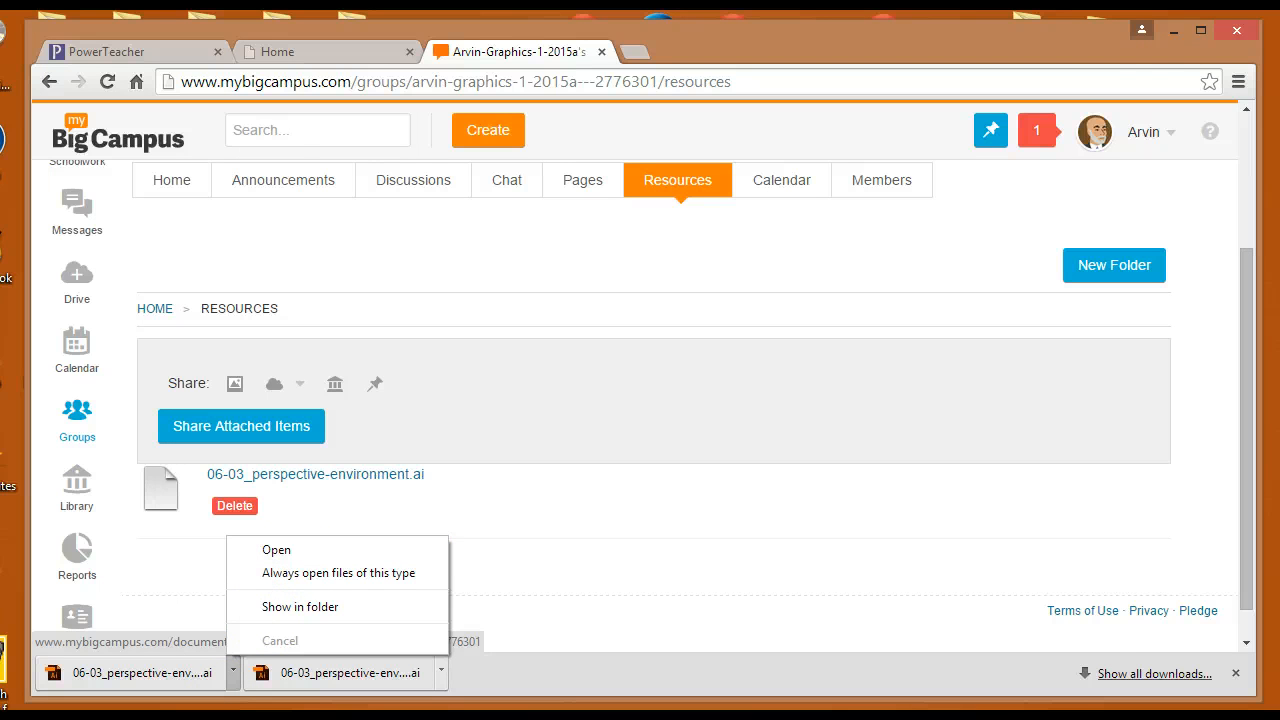
# Check the Downloads folder in File Explorer for the downloaded file, then close Explorer
pyautogui.press('super+e')
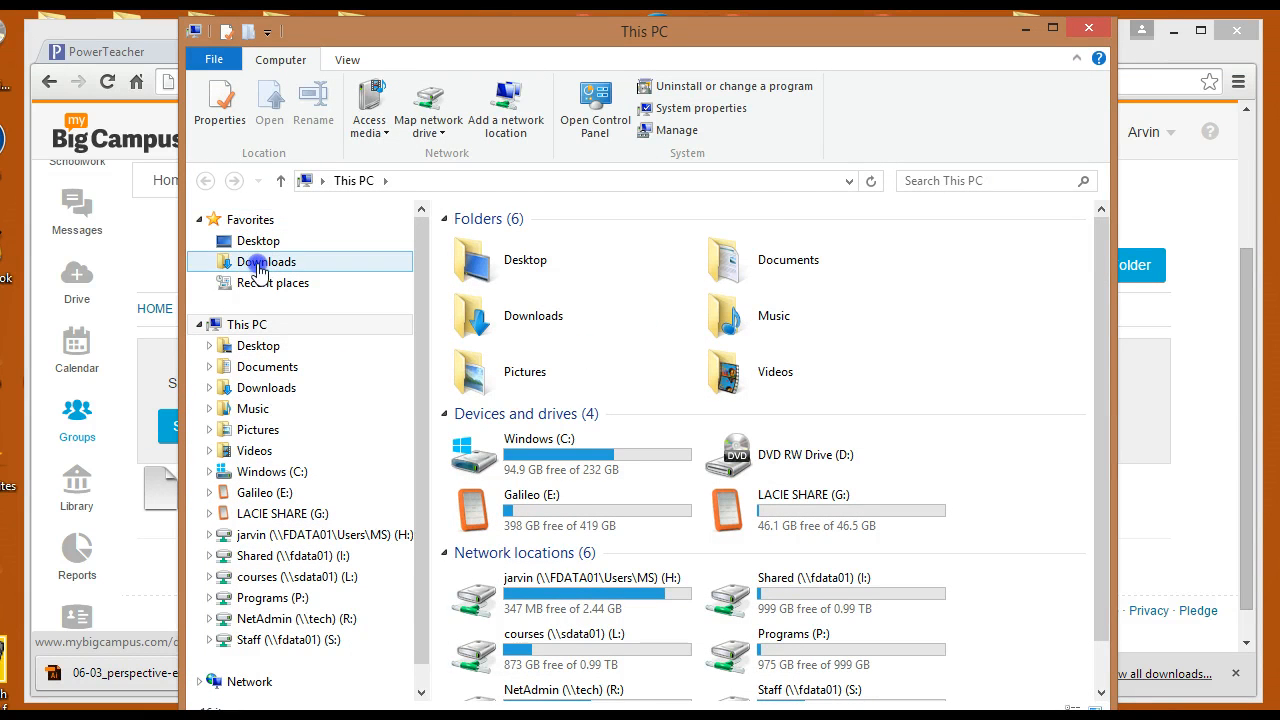
pyautogui.click(258, 266)
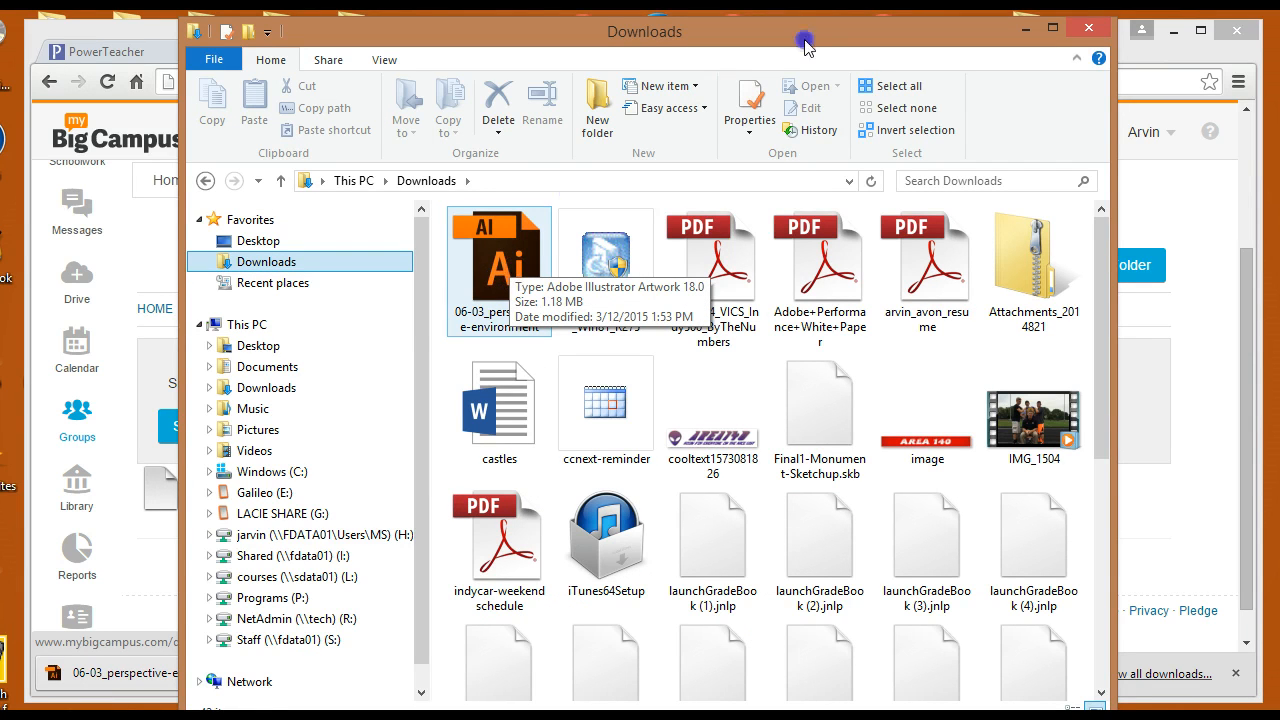
pyautogui.click(1089, 29)
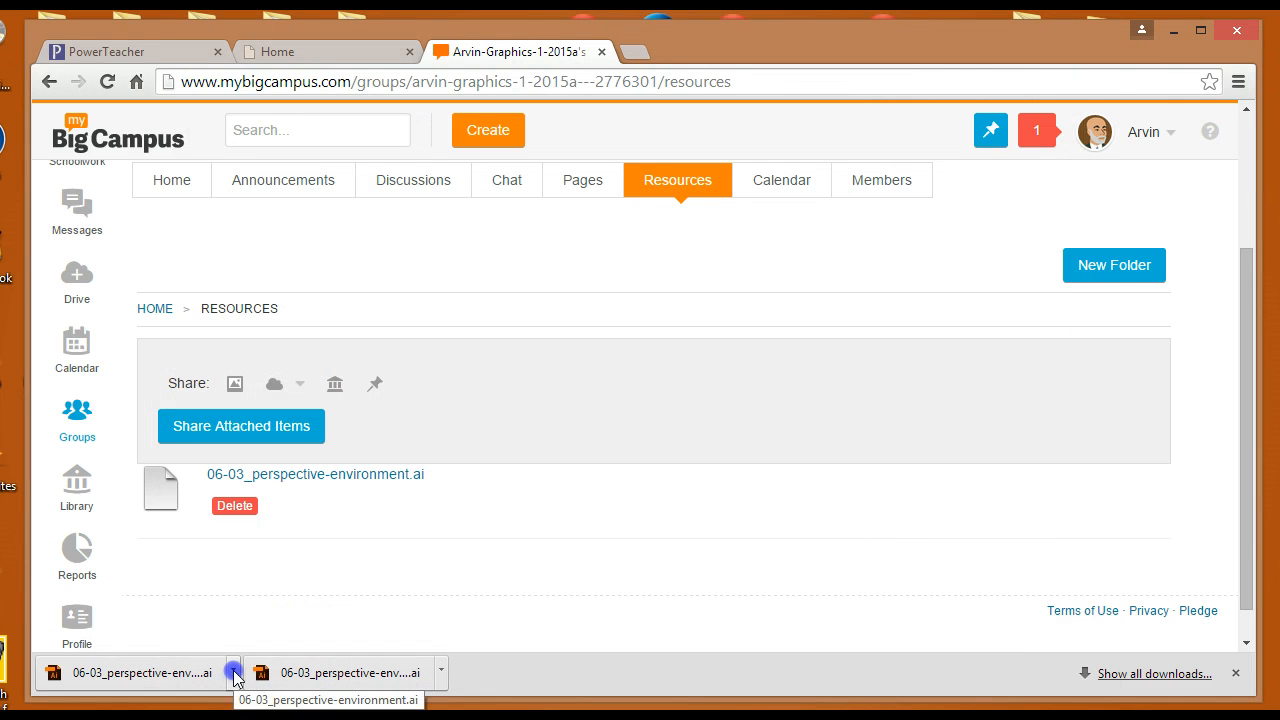
# Open the downloaded 06-03_perspective-environment.ai file from the download bar
pyautogui.click(234, 674)
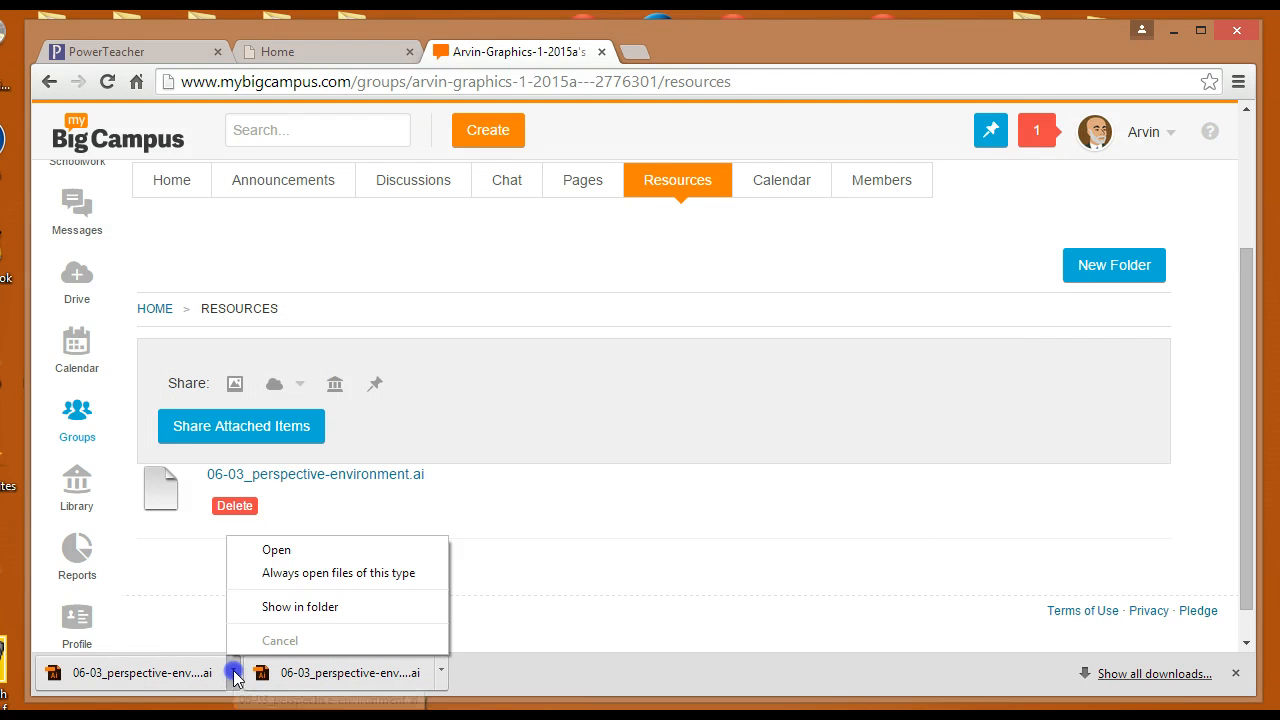
pyautogui.click(292, 553)
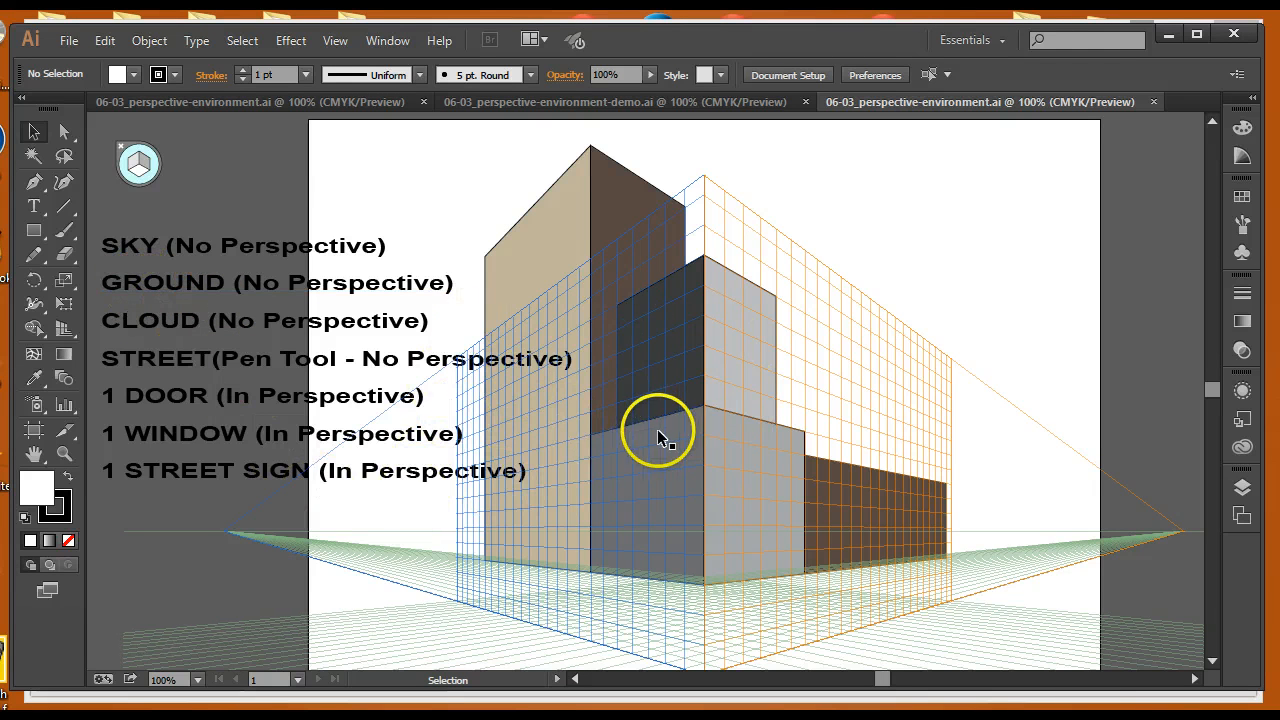
# View the finished 06-03_perspective-environment-demo.ai document and return to the assignment file
pyautogui.click(618, 102)
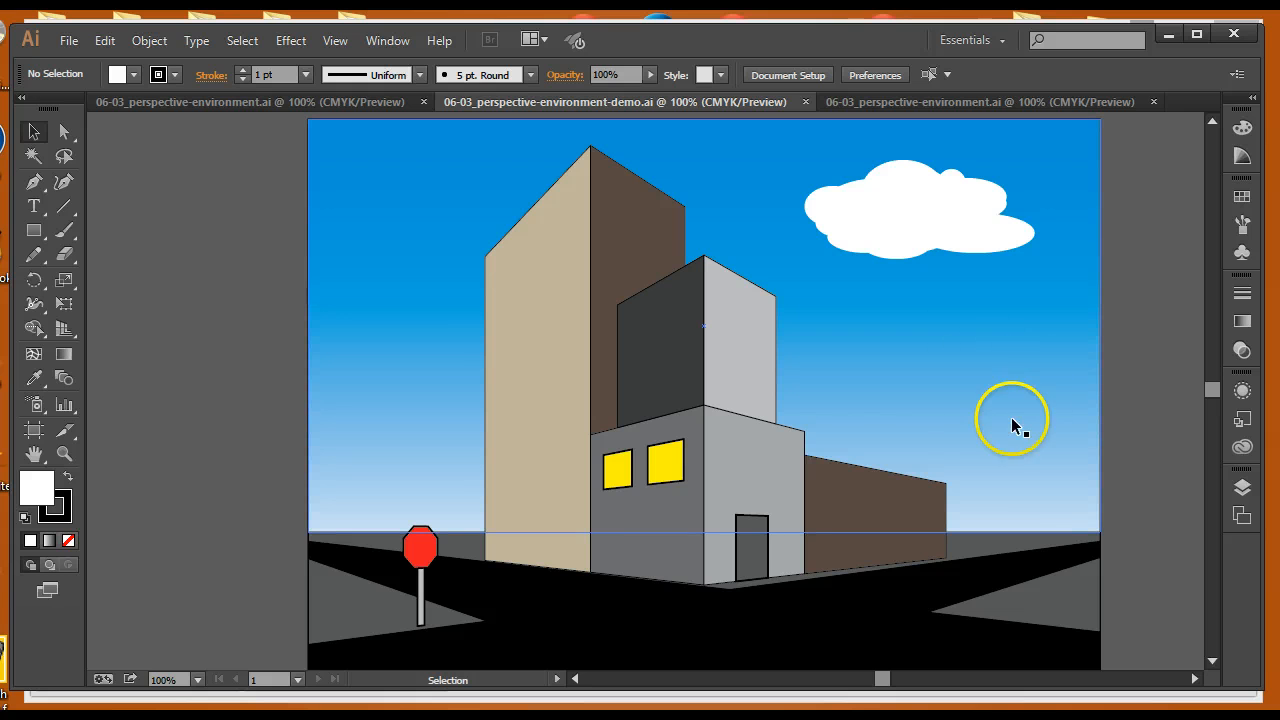
pyautogui.click(244, 104)
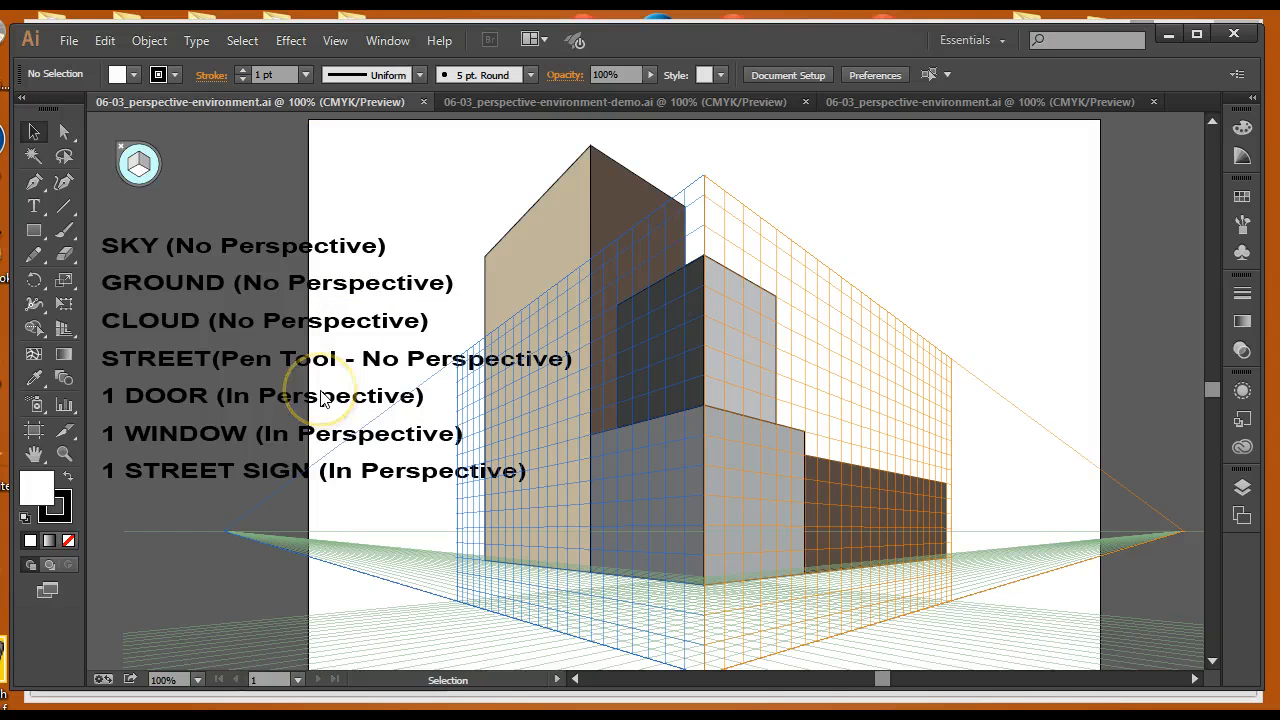
# Move the SKY (No Perspective) label slightly upward
pyautogui.moveTo(166, 250)
pyautogui.mouseDown()
pyautogui.moveTo(164, 225)
pyautogui.moveTo(165, 246)
pyautogui.mouseUp()
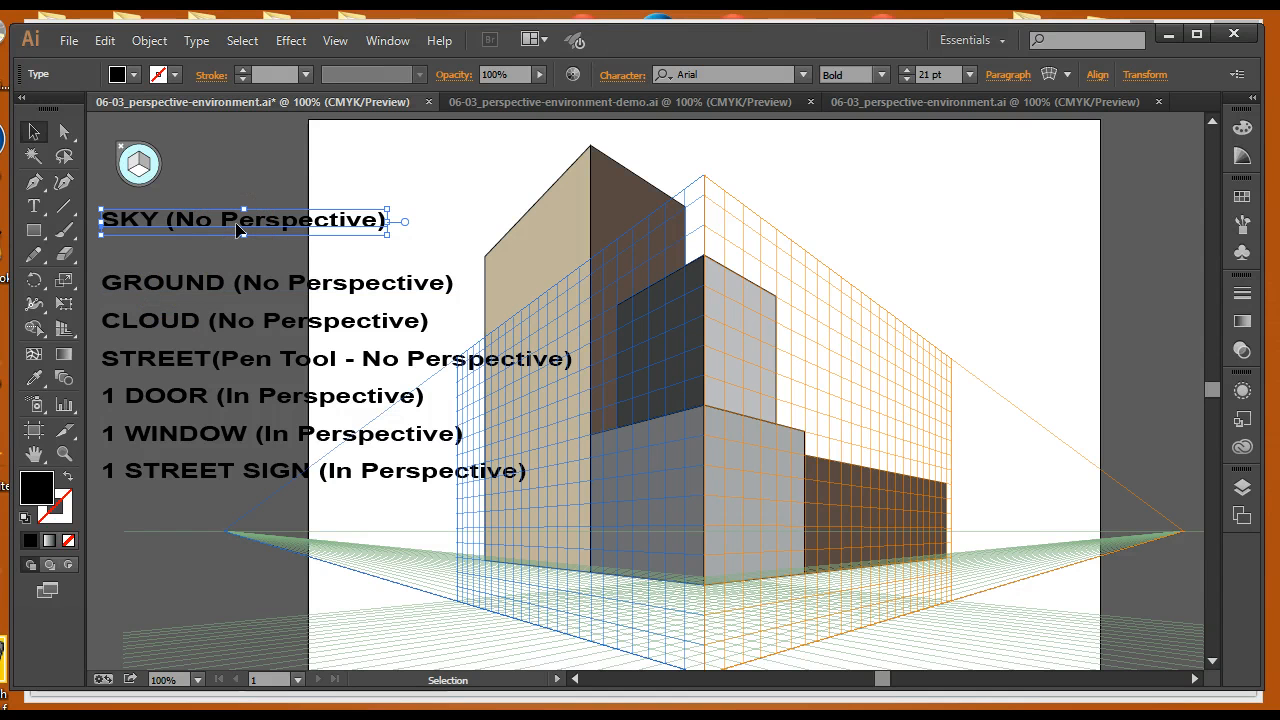
# Set the perspective grid widget to No Active Grid
pyautogui.click(33, 233)
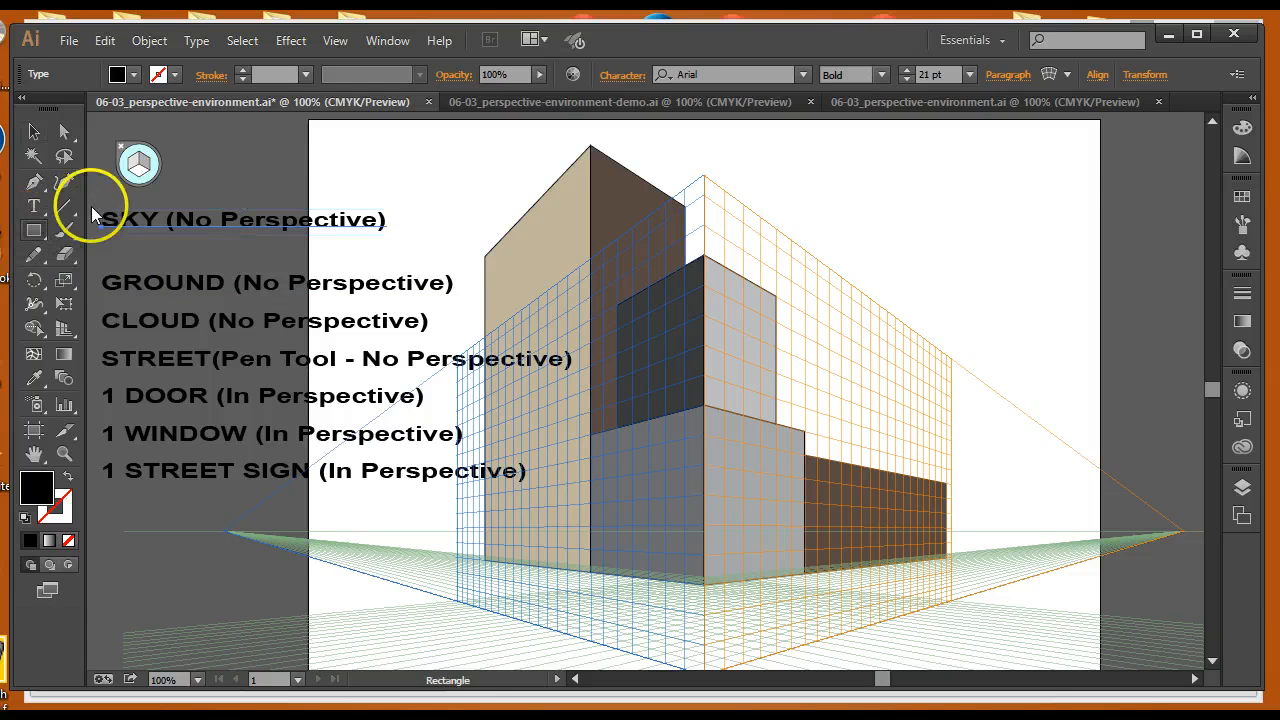
pyautogui.click(136, 165)
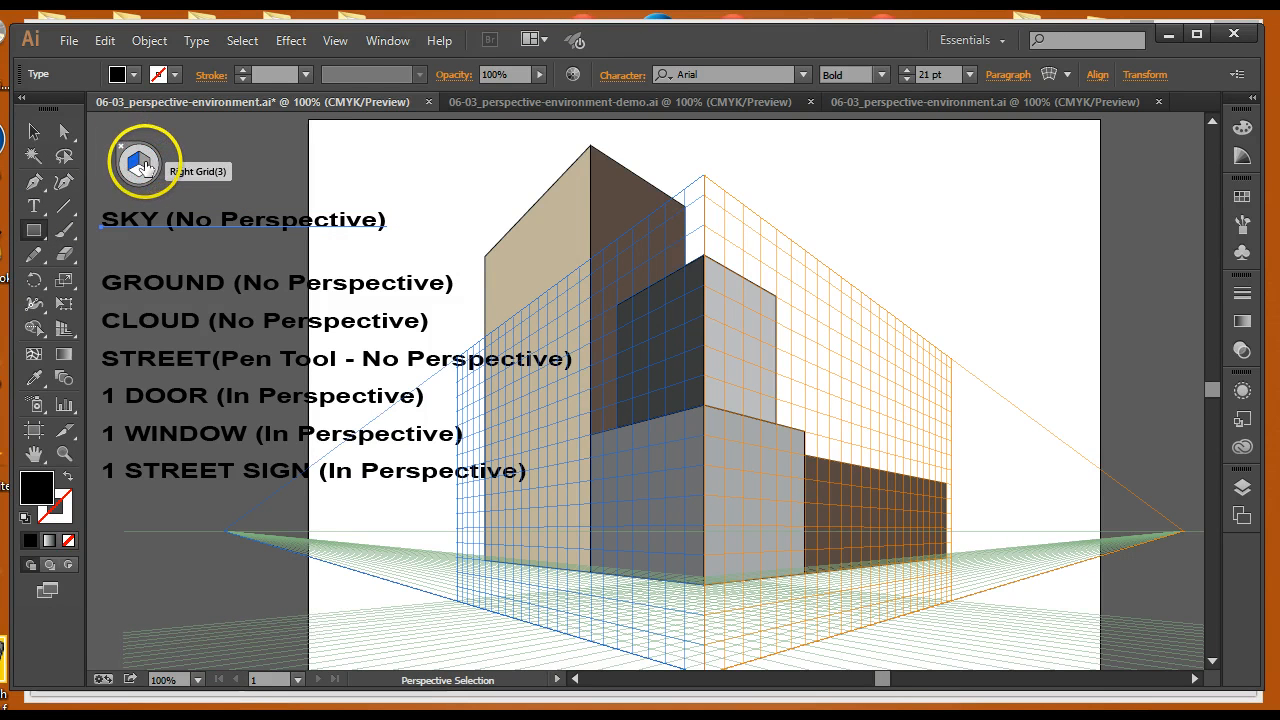
pyautogui.click(136, 170)
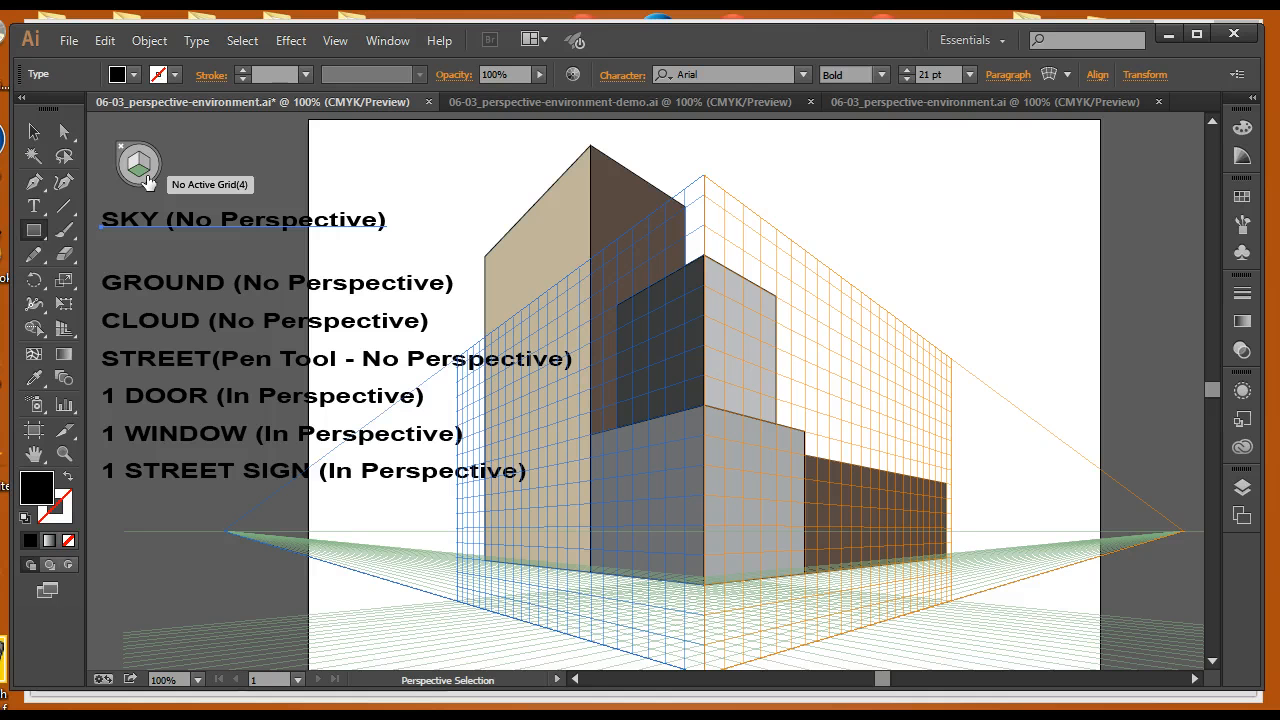
pyautogui.click(147, 181)
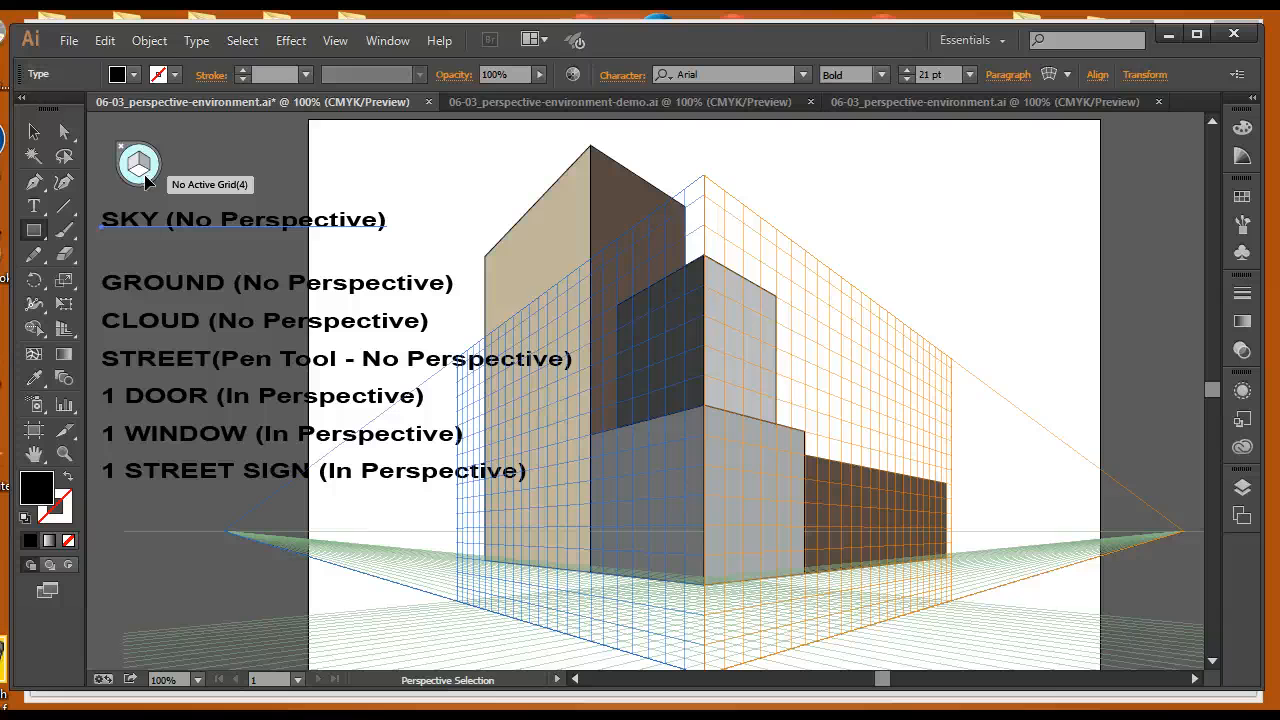
# Draw a sky rectangle spanning the artboard's full width from its top edge down to the horizon line
pyautogui.click(38, 234)
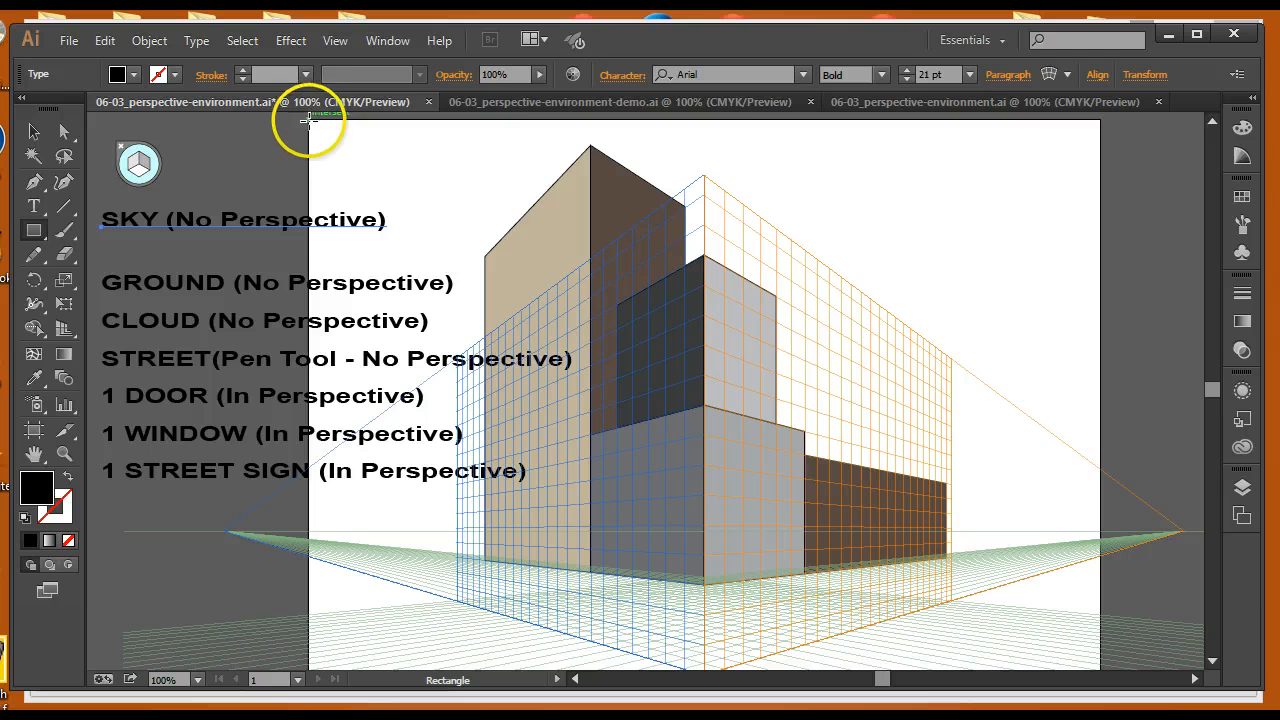
pyautogui.moveTo(308, 121)
pyautogui.mouseDown()
pyautogui.moveTo(737, 354)
pyautogui.moveTo(823, 417)
pyautogui.moveTo(1100, 530)
pyautogui.mouseUp()
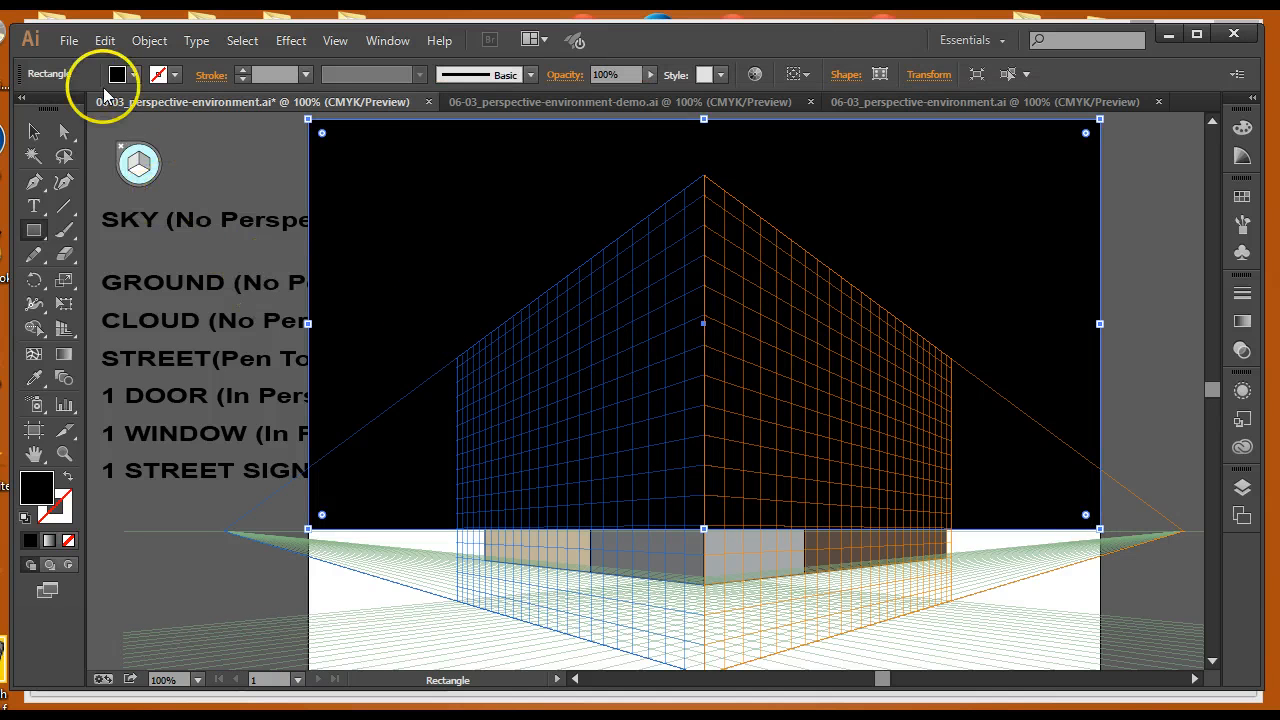
pyautogui.click(33, 133)
pyautogui.click(393, 192)
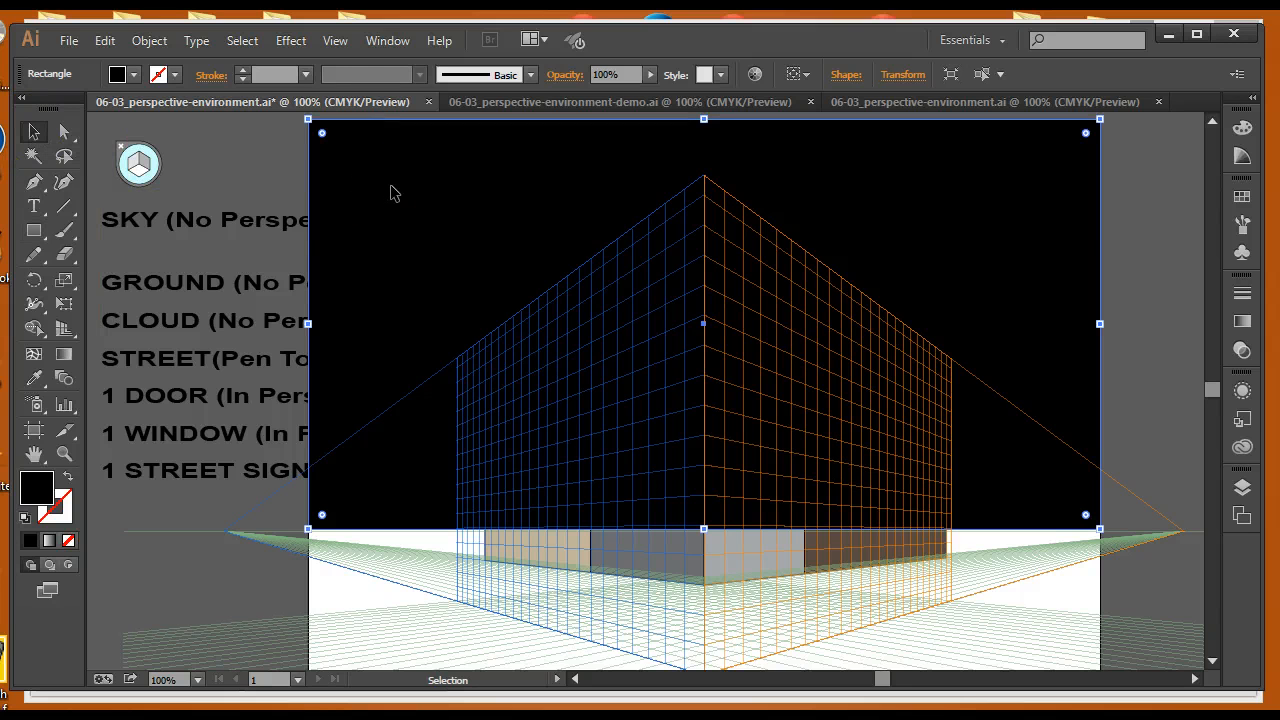
# Send the sky rectangle to the back behind the building
pyautogui.rightClick(455, 215)
pyautogui.moveTo(543, 500)
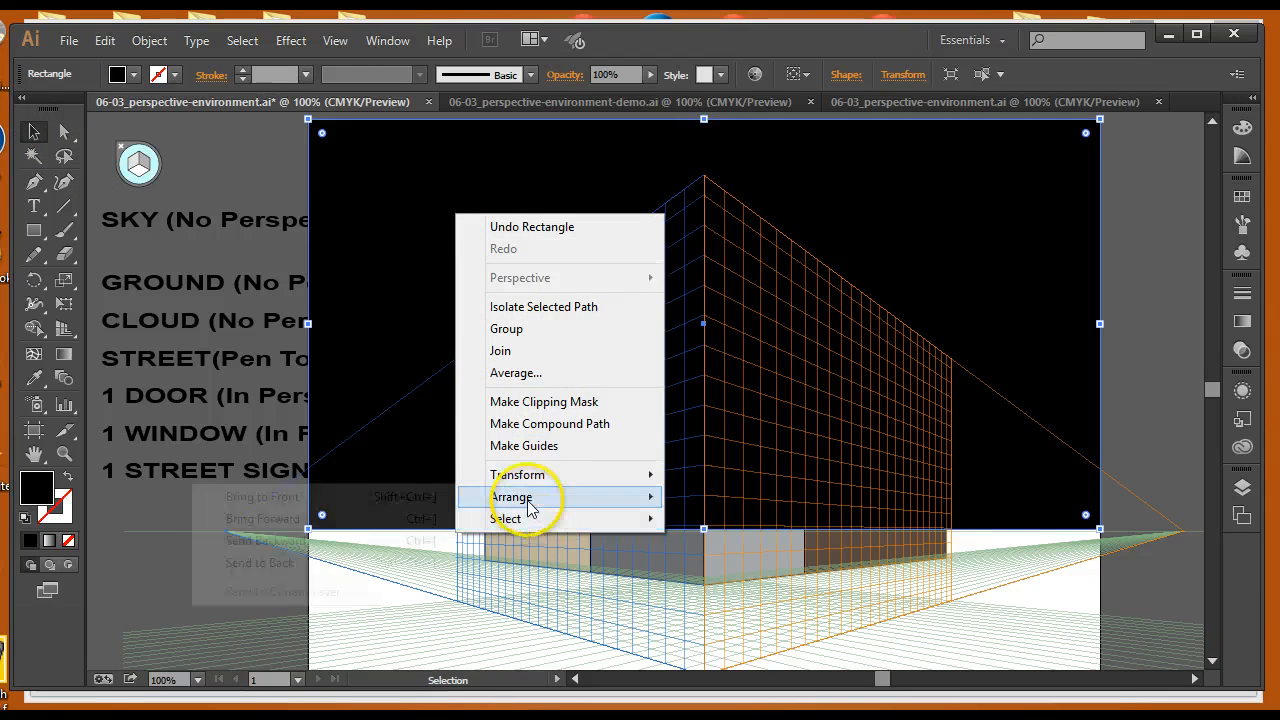
pyautogui.click(320, 563)
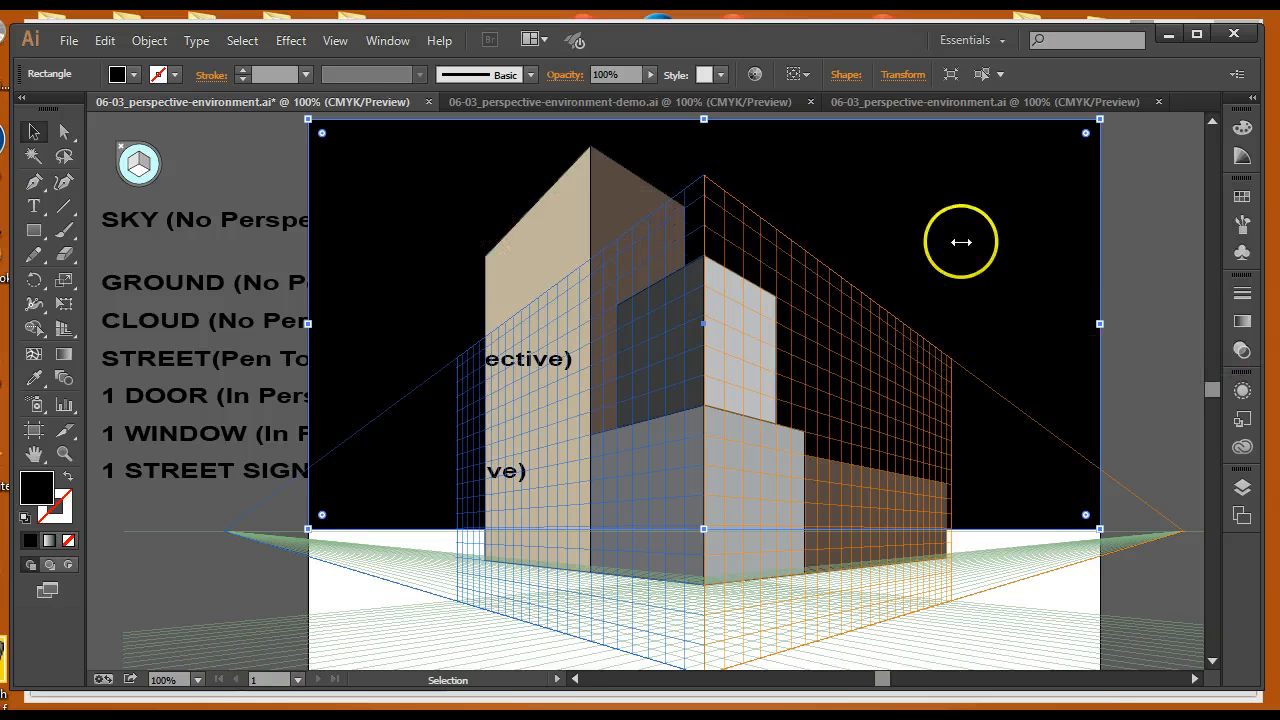
# Fill the sky rectangle with a blue swatch
pyautogui.click(117, 74)
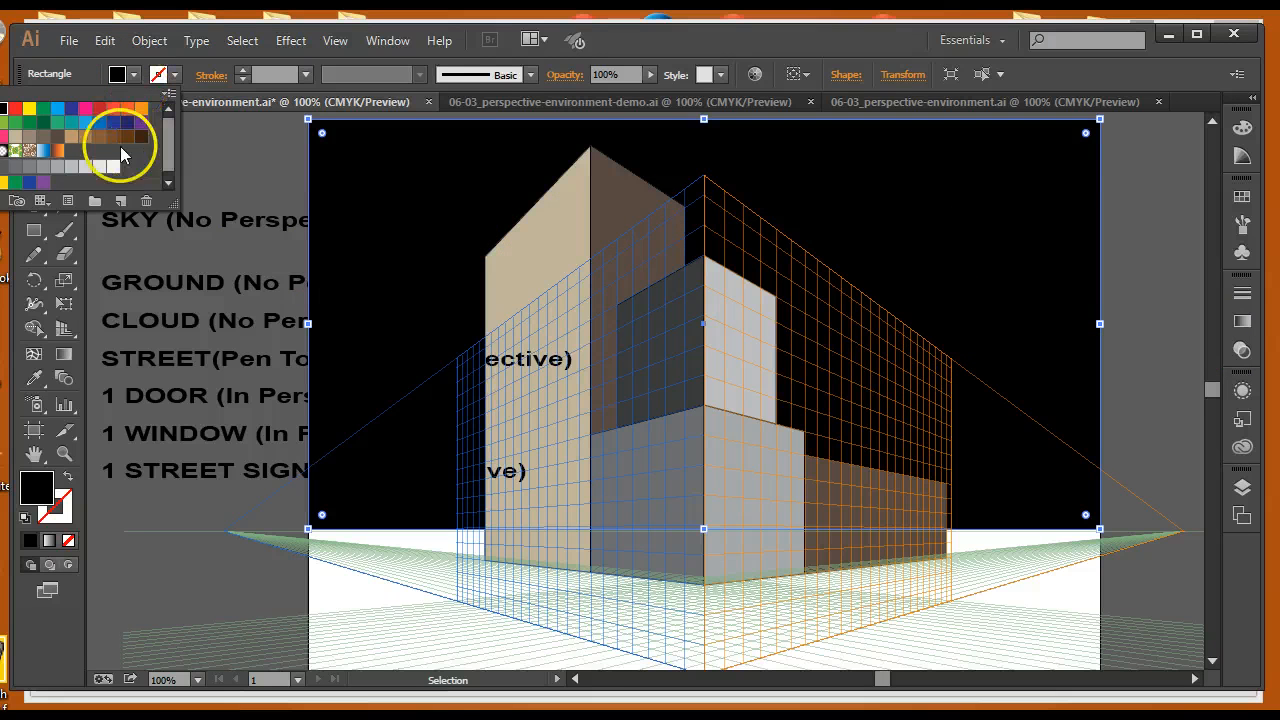
pyautogui.click(85, 122)
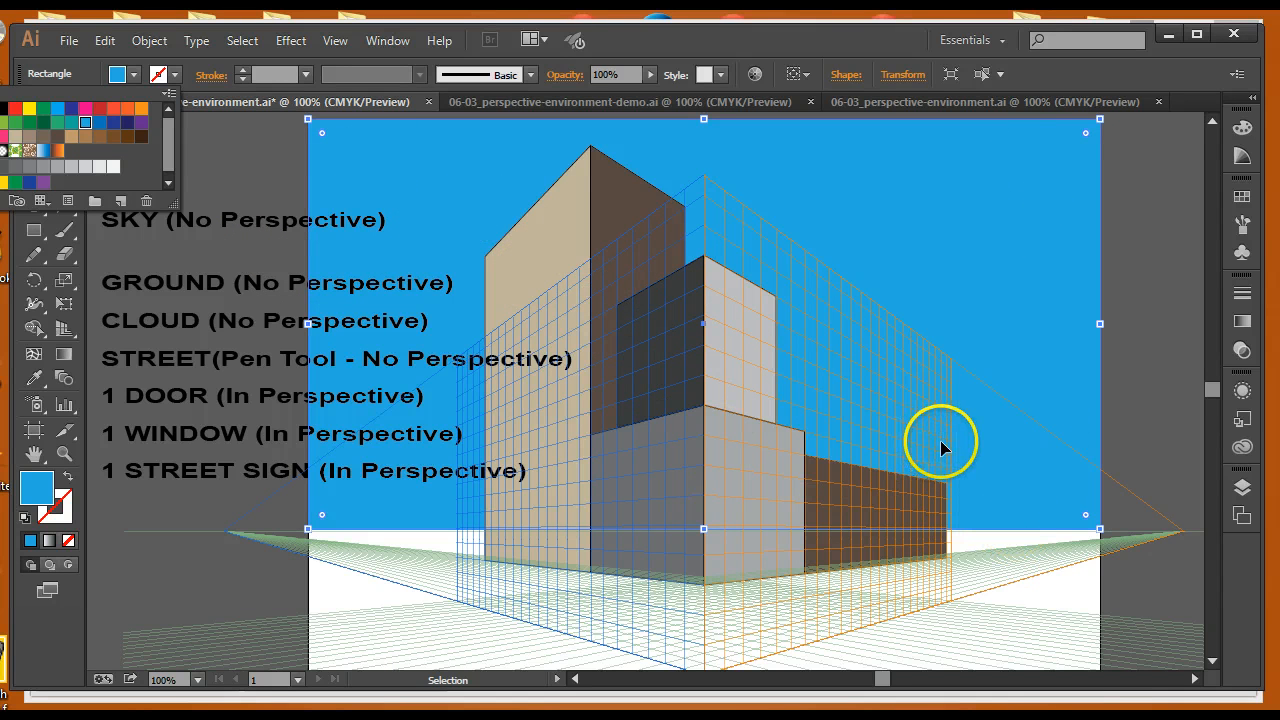
pyautogui.click(281, 184)
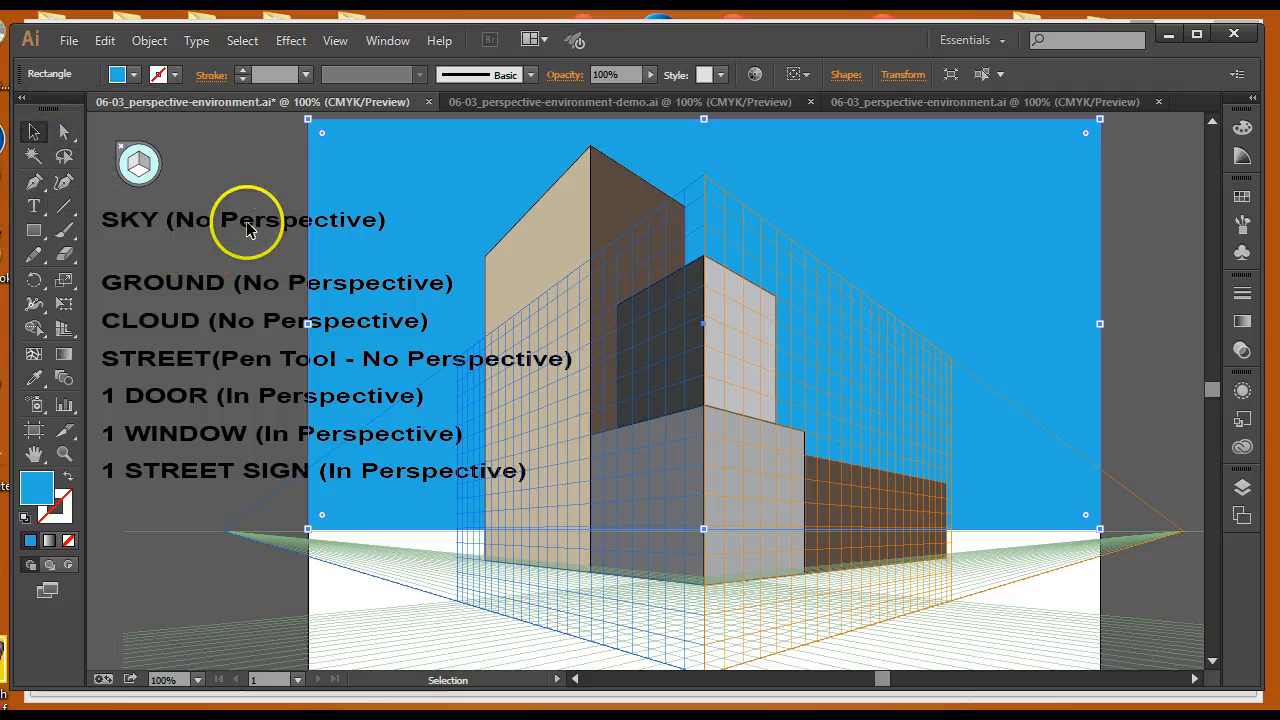
# Delete the SKY (No Perspective) label
pyautogui.moveTo(241, 233); pyautogui.dragTo(234, 197)
pyautogui.press('Delete')
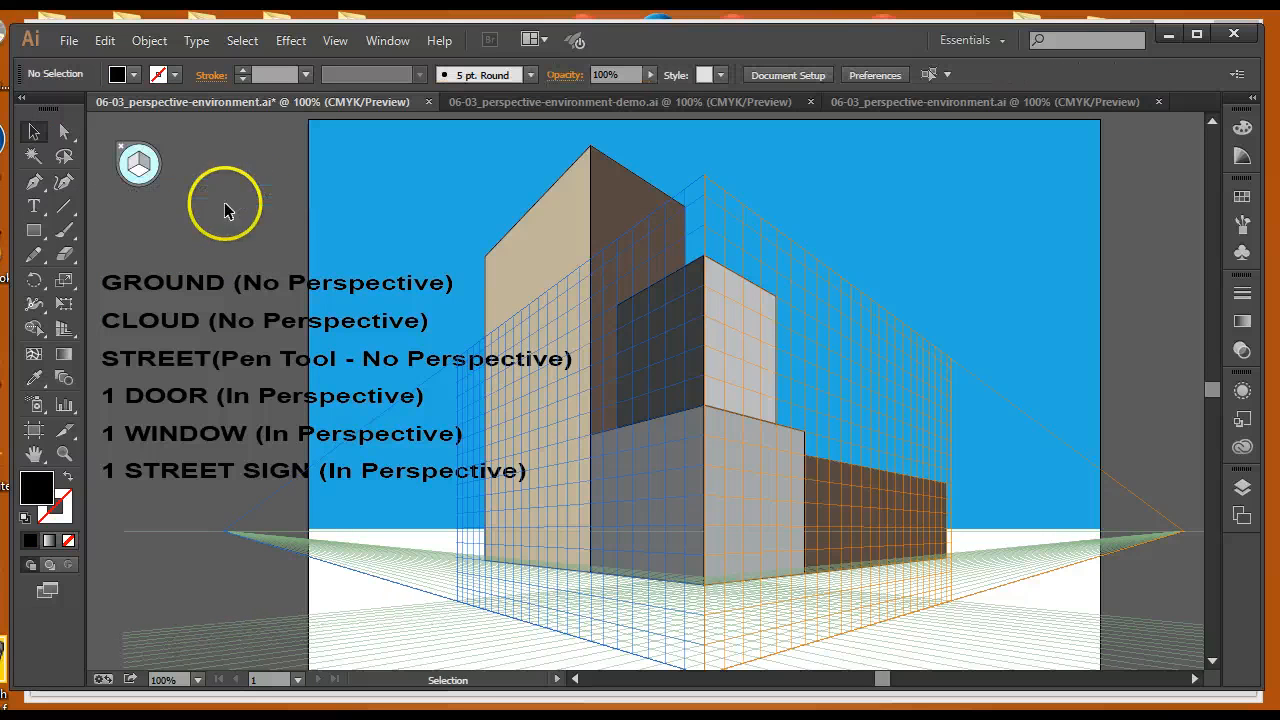
# Move the GROUND (No Perspective) label up into the emptied top position
pyautogui.moveTo(196, 219); pyautogui.dragTo(197, 224)
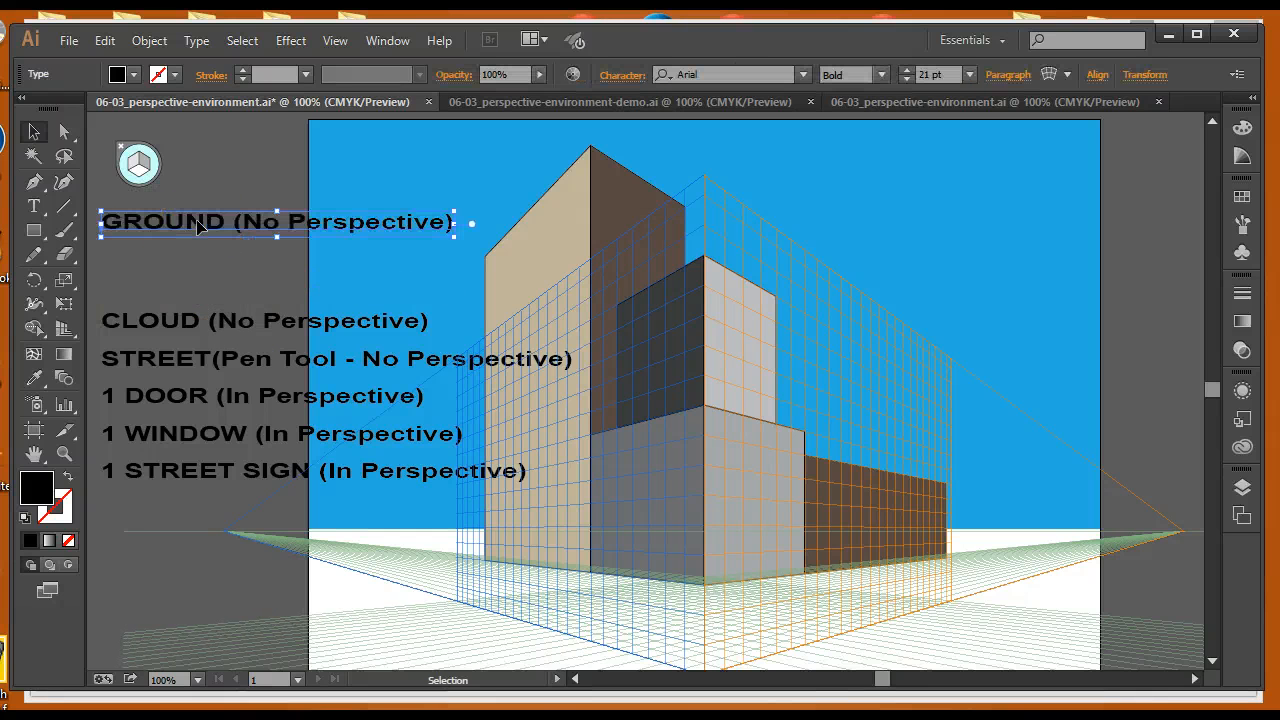
pyautogui.click(359, 232)
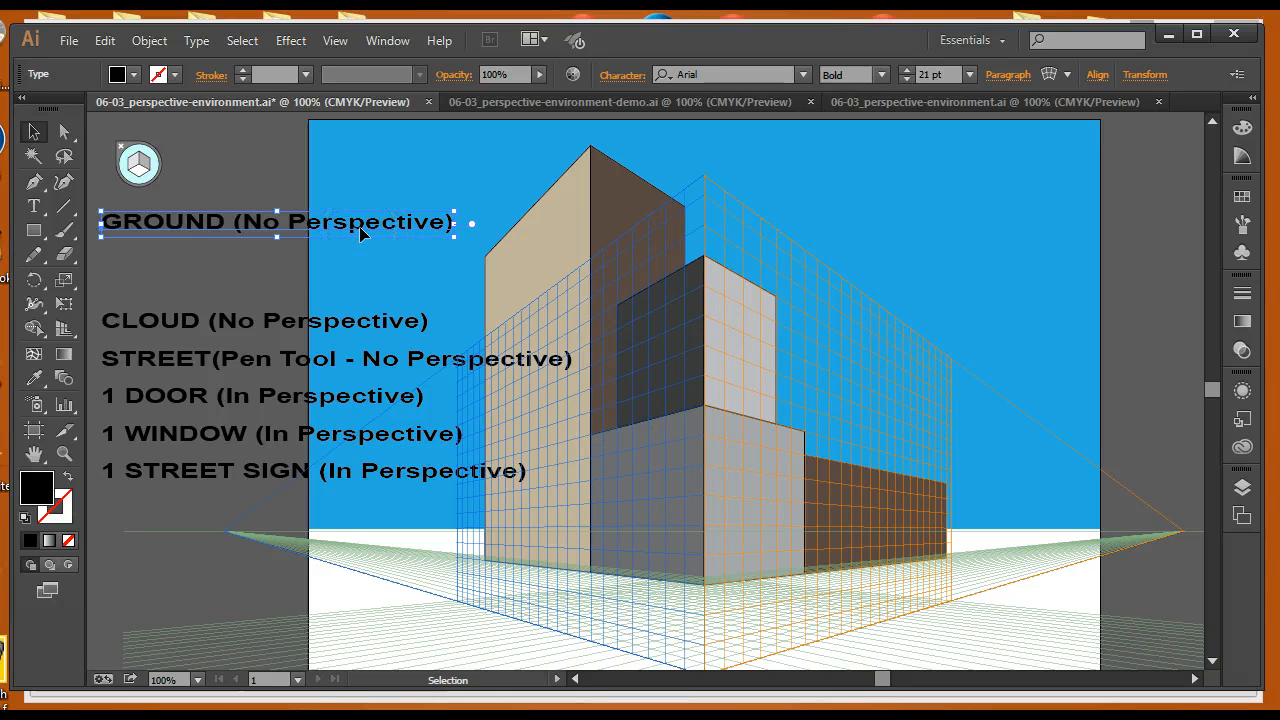
# Draw a ground rectangle spanning the artboard's full width from the horizon line down past the bottom edge
pyautogui.click(34, 230)
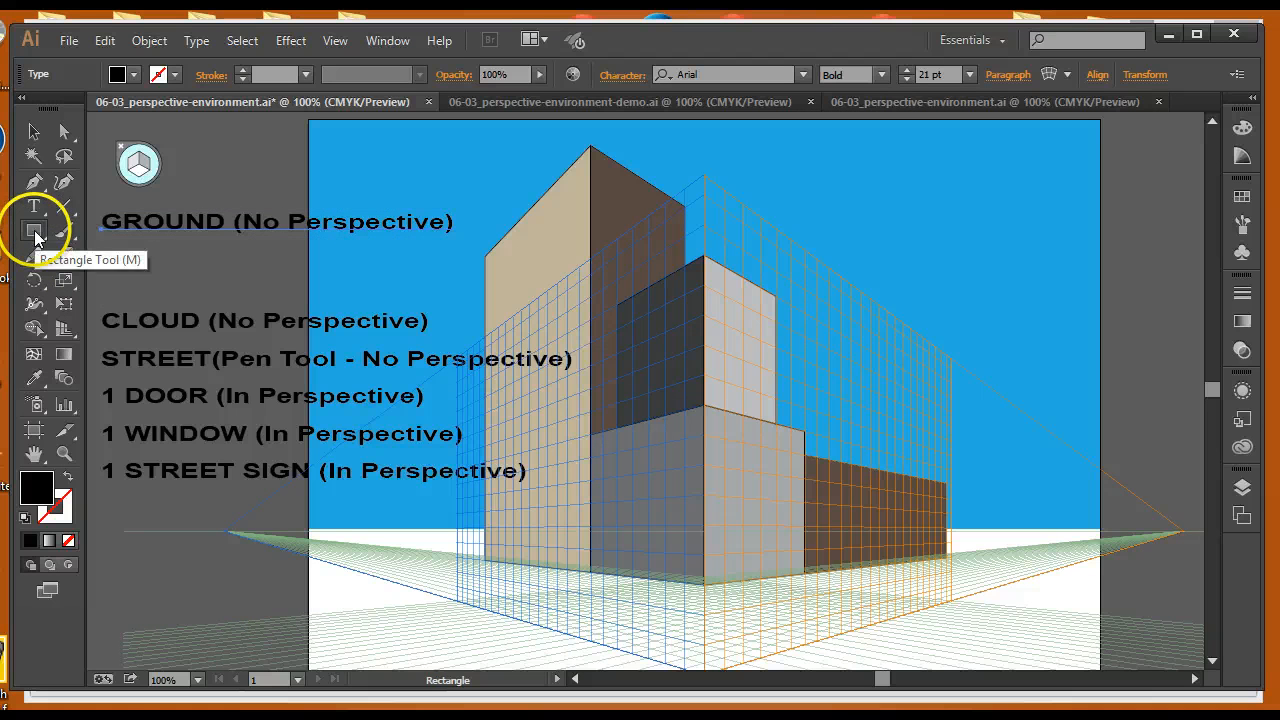
pyautogui.click(156, 171)
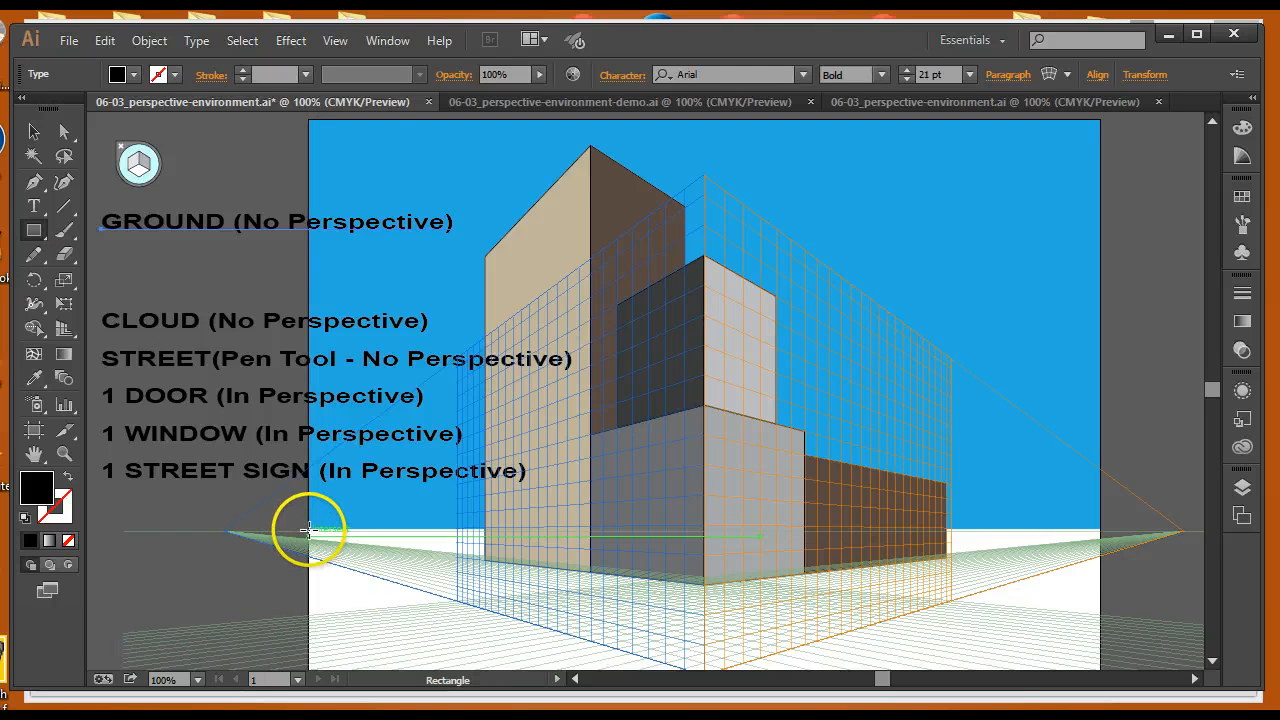
pyautogui.moveTo(309, 528); pyautogui.dragTo(1100, 603)
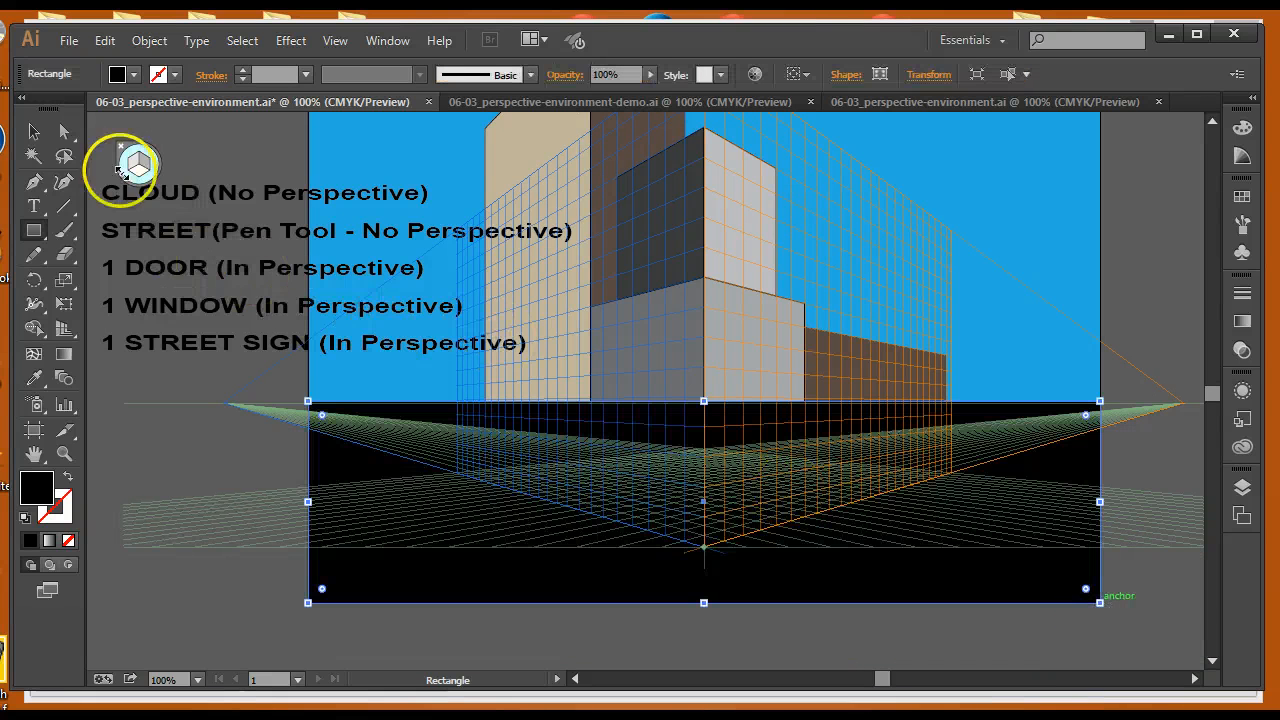
pyautogui.press('v')
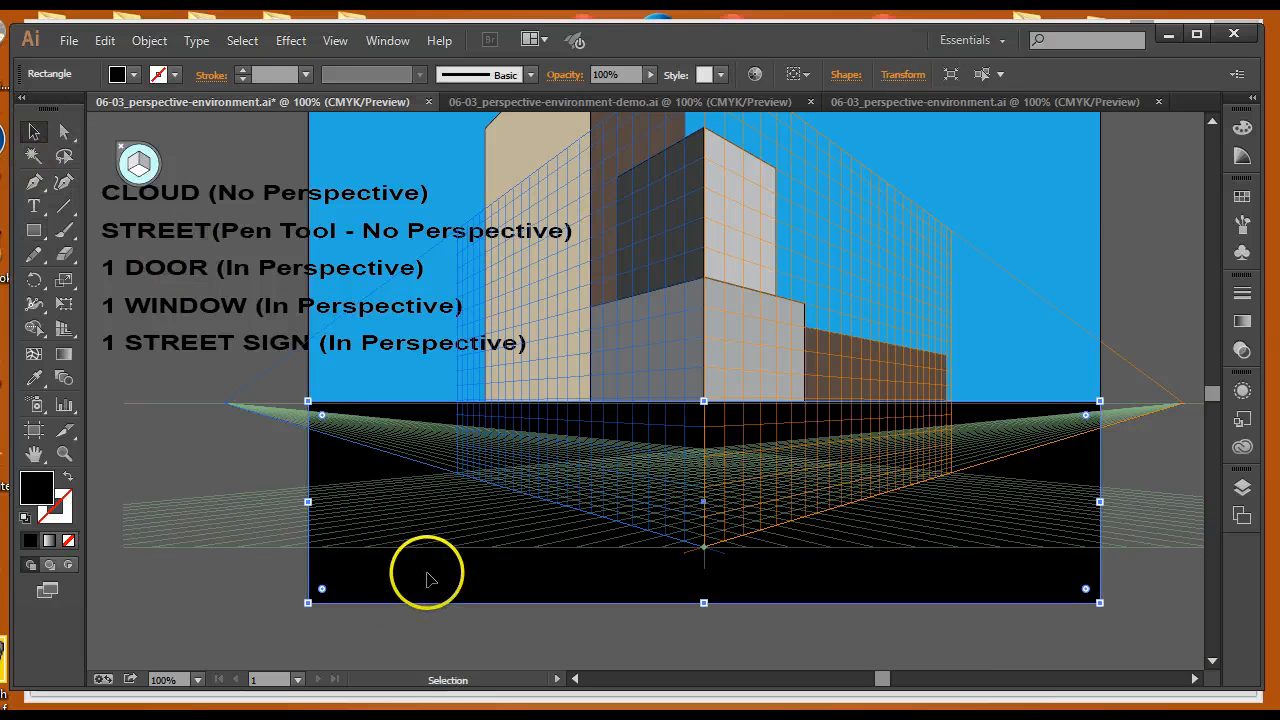
# Send the ground rectangle to the back
pyautogui.rightClick(428, 580)
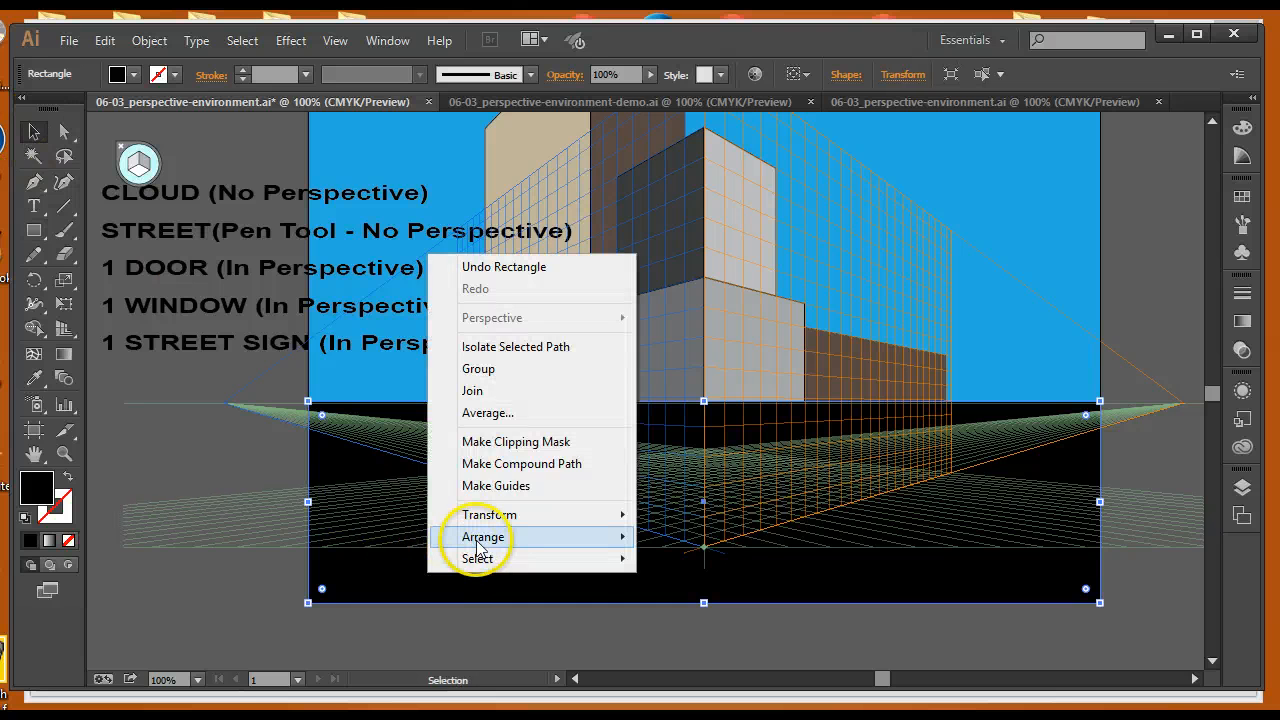
pyautogui.moveTo(465, 536)
pyautogui.click(220, 603)
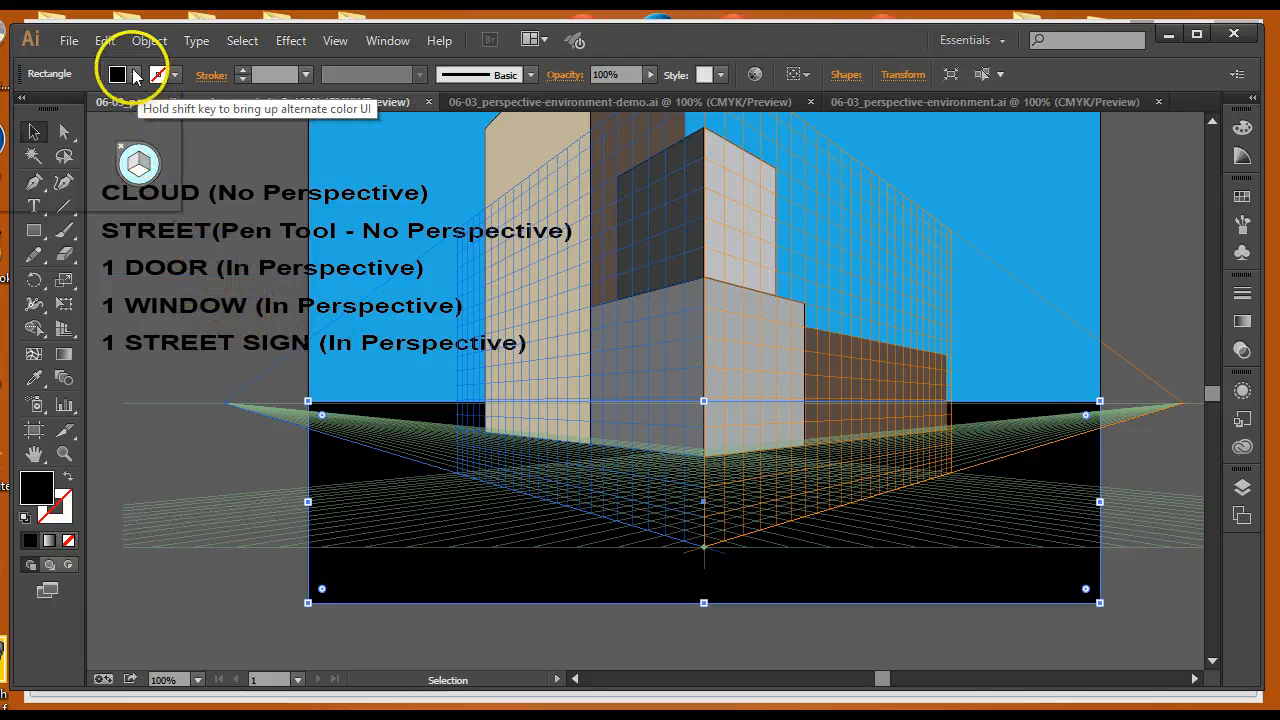
# Fill the ground rectangle with a light gray swatch
pyautogui.click(133, 74)
pyautogui.click(30, 169)
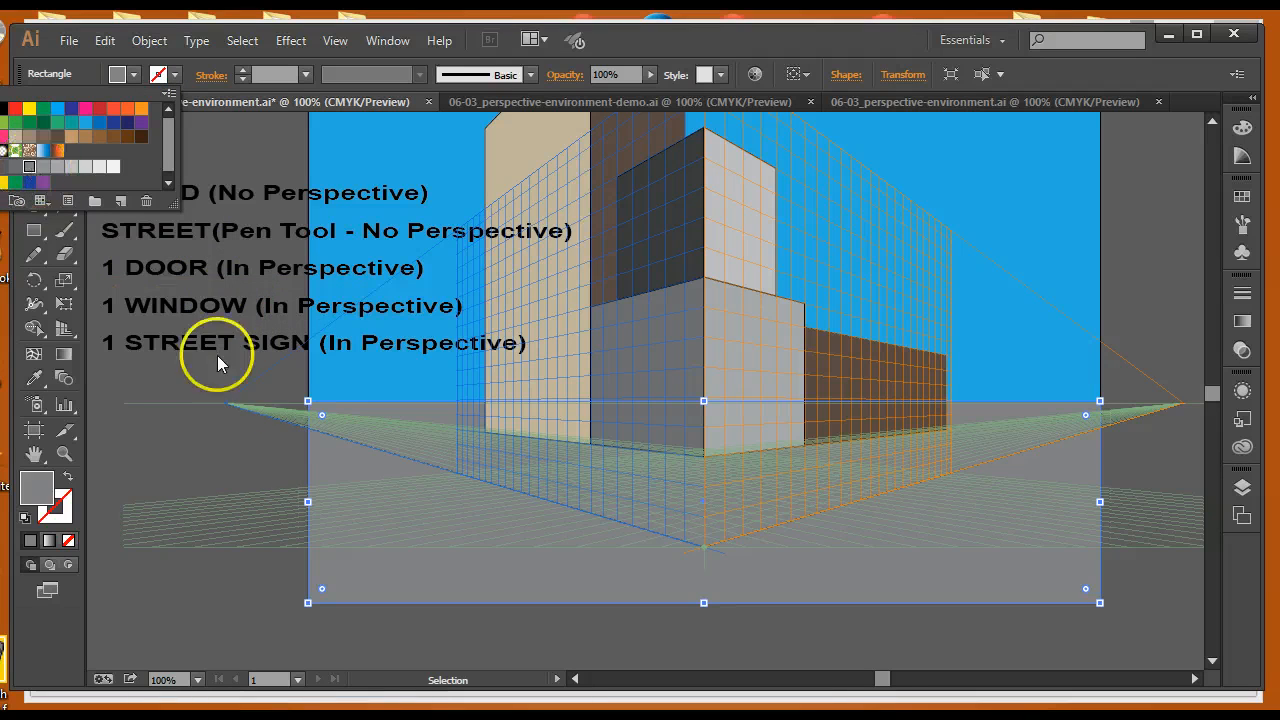
pyautogui.click(8, 166)
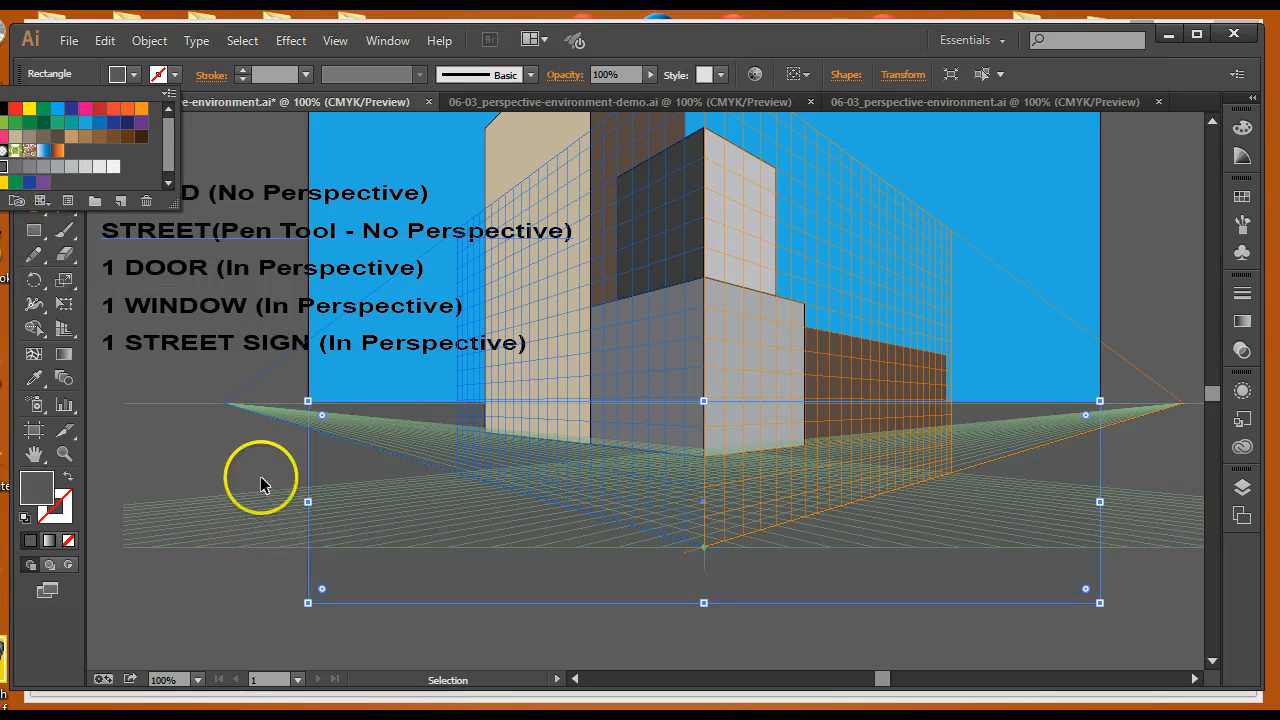
pyautogui.click(71, 166)
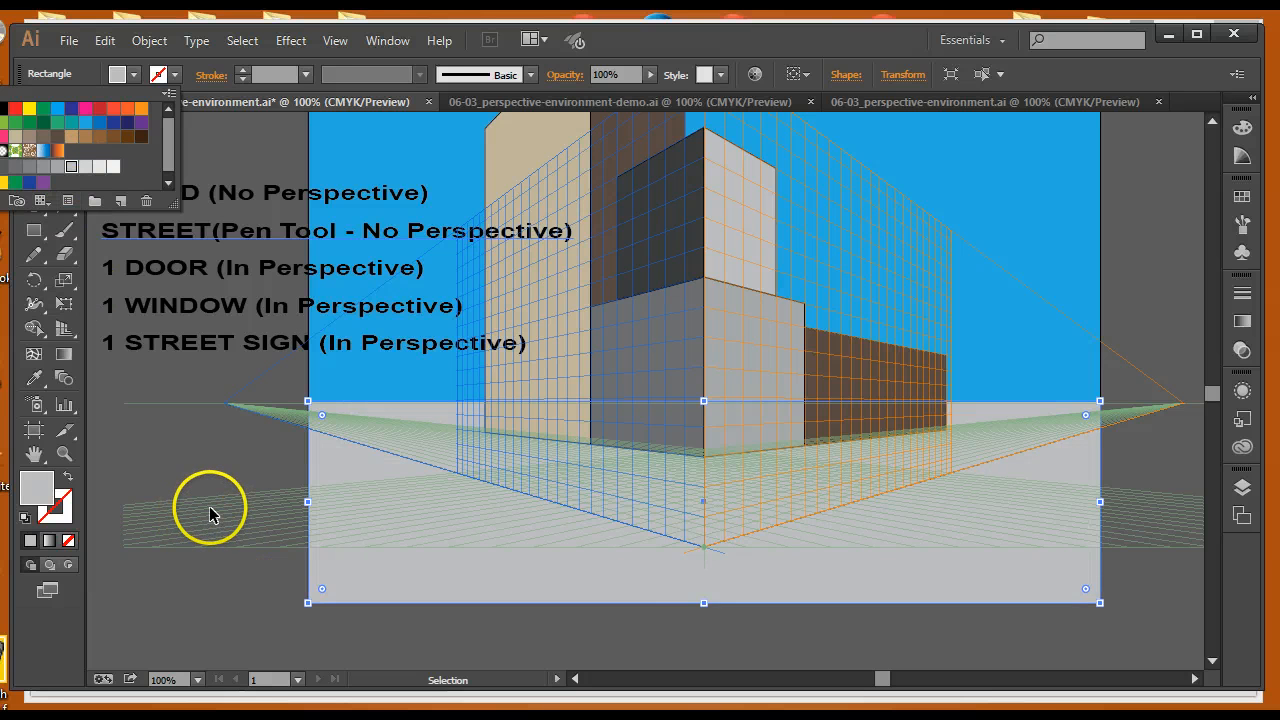
# Delete the GROUND (No Perspective) label
pyautogui.scroll(3, 205, 505)
pyautogui.scroll(1, 205, 505)
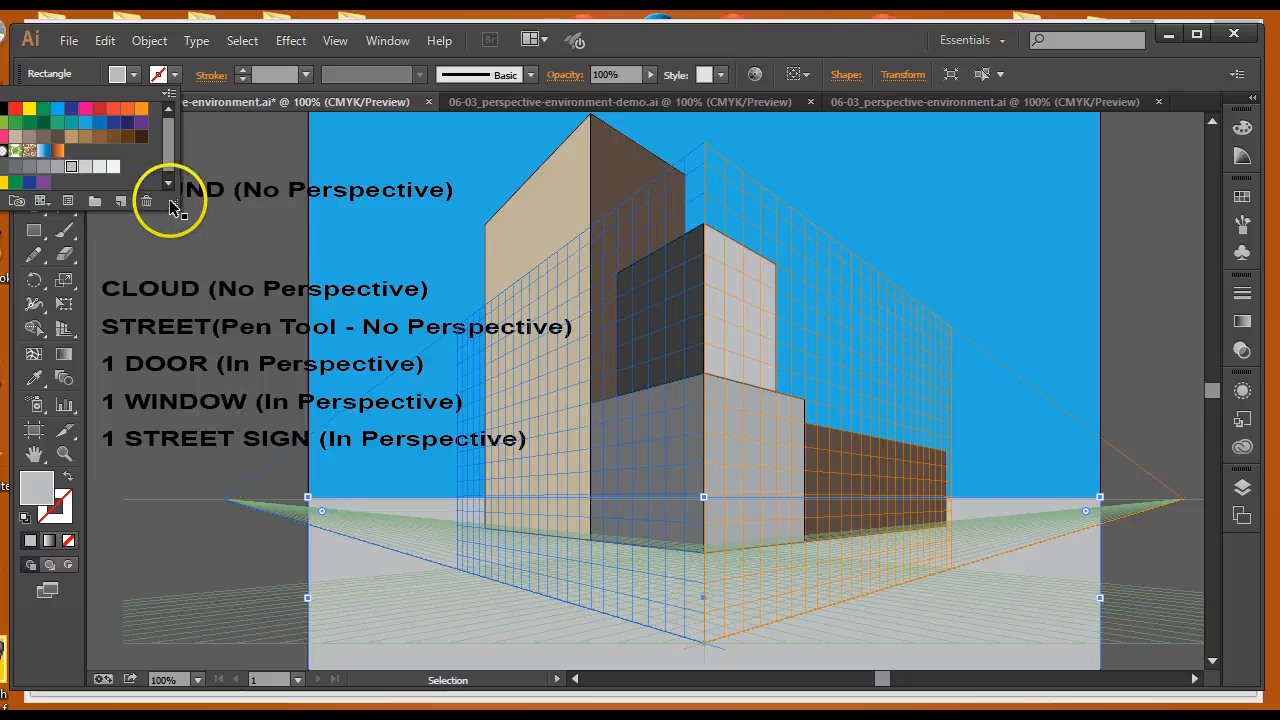
pyautogui.click(223, 186)
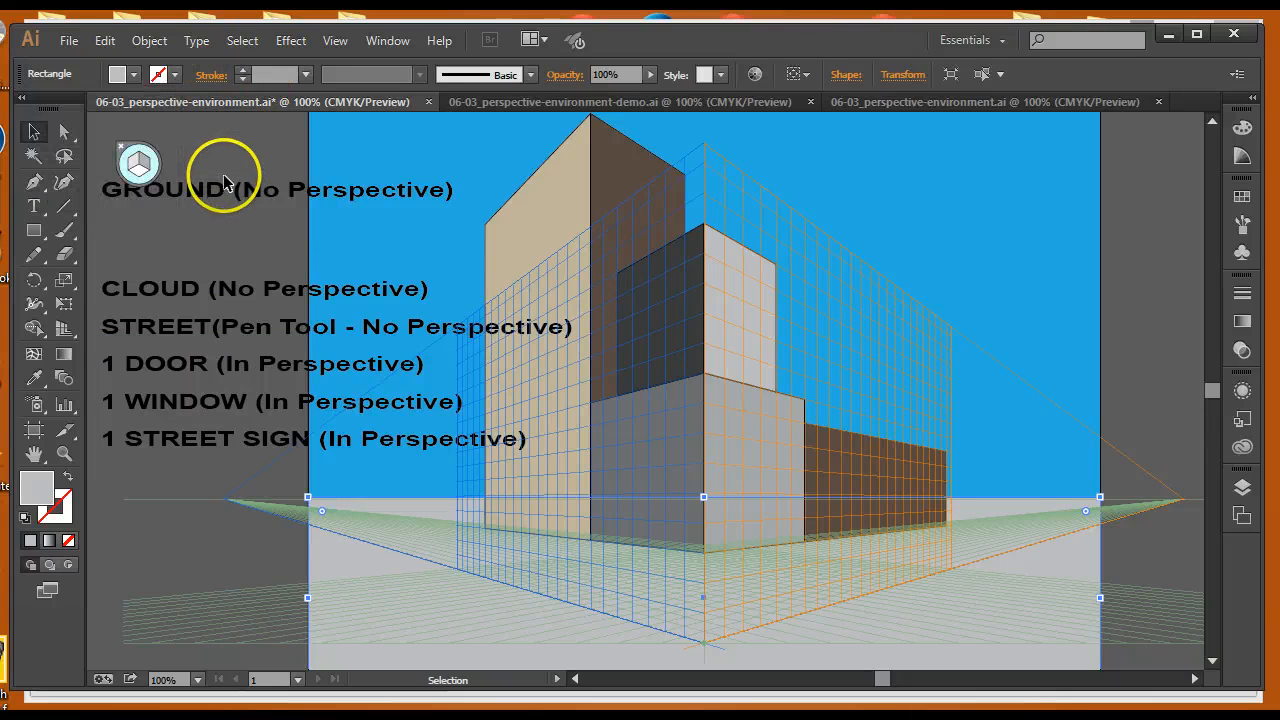
pyautogui.moveTo(261, 201); pyautogui.dragTo(251, 206)
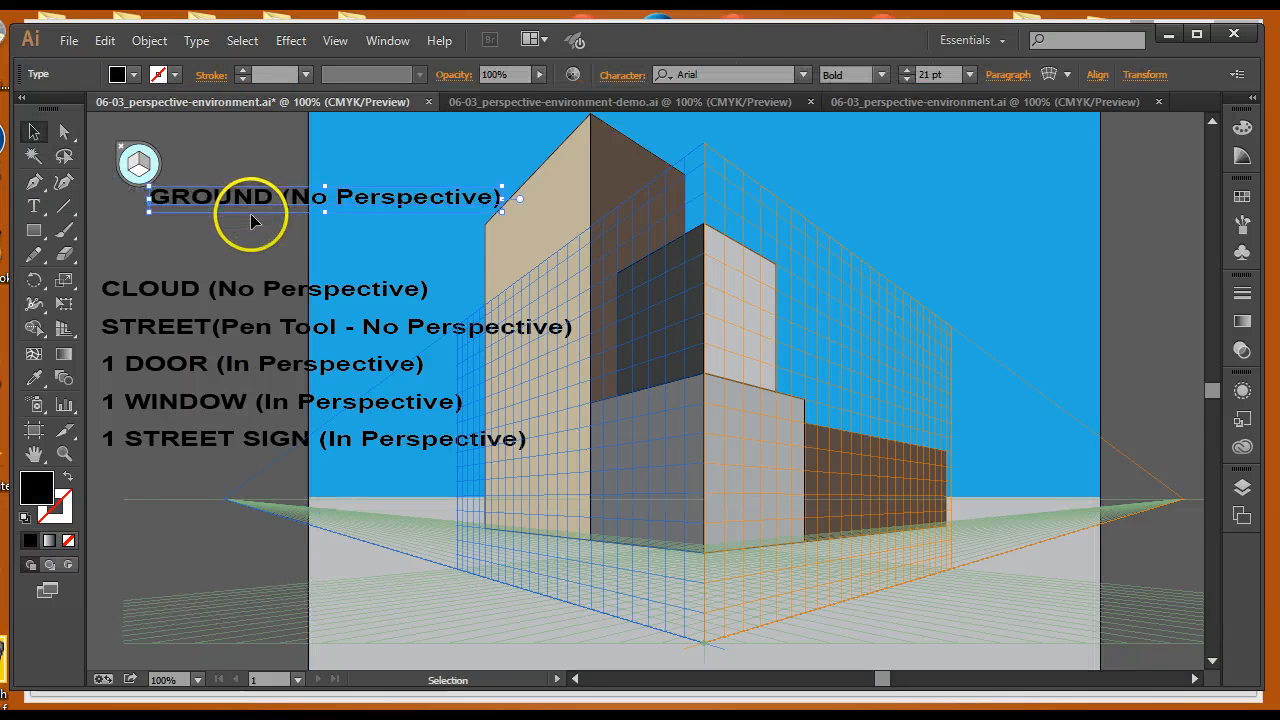
pyautogui.press('Delete')
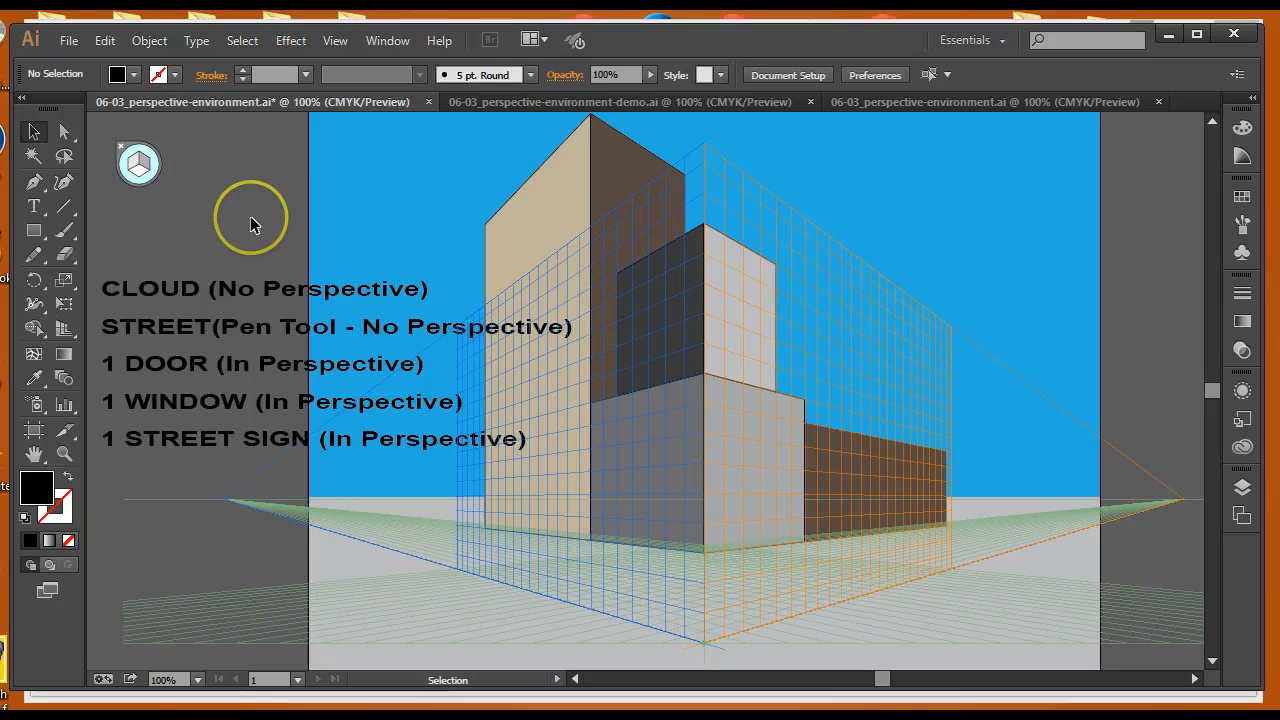
# Draw a small white-filled ellipse with the Ellipse tool above the CLOUD label
pyautogui.click(204, 294)
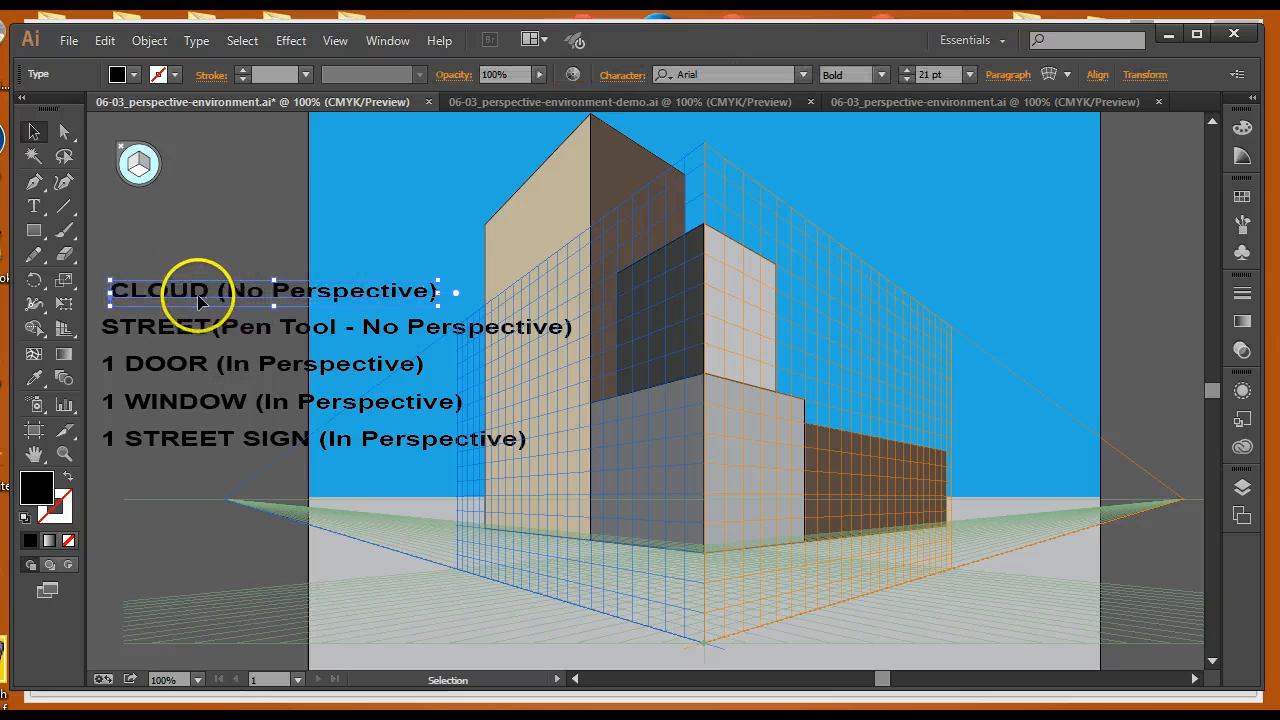
pyautogui.click(34, 230)
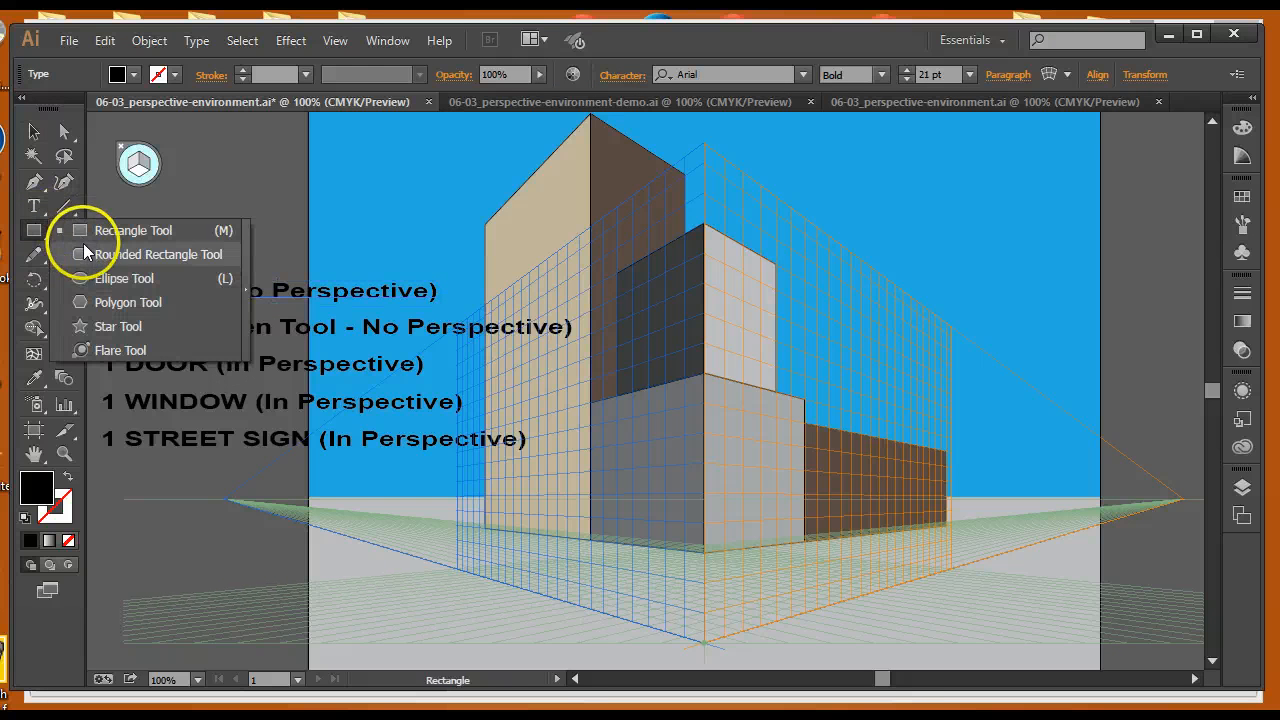
pyautogui.click(260, 217)
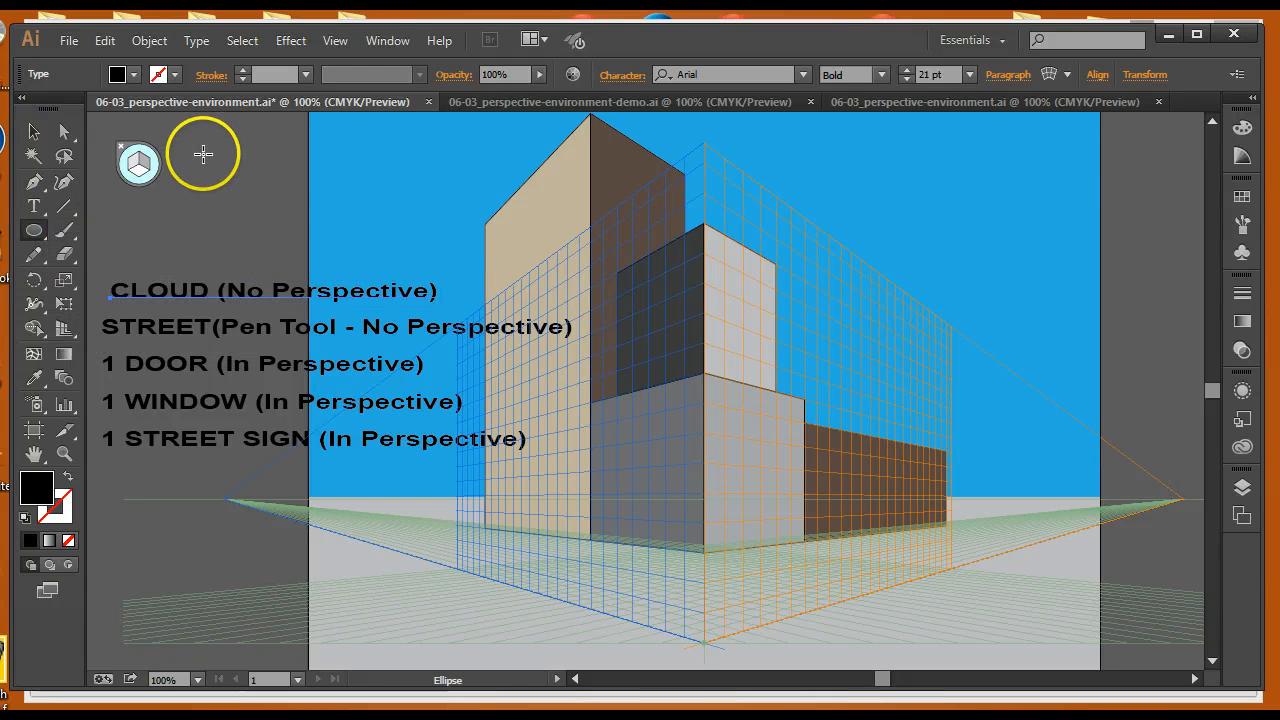
pyautogui.moveTo(200, 141); pyautogui.dragTo(232, 164)
pyautogui.click(133, 74)
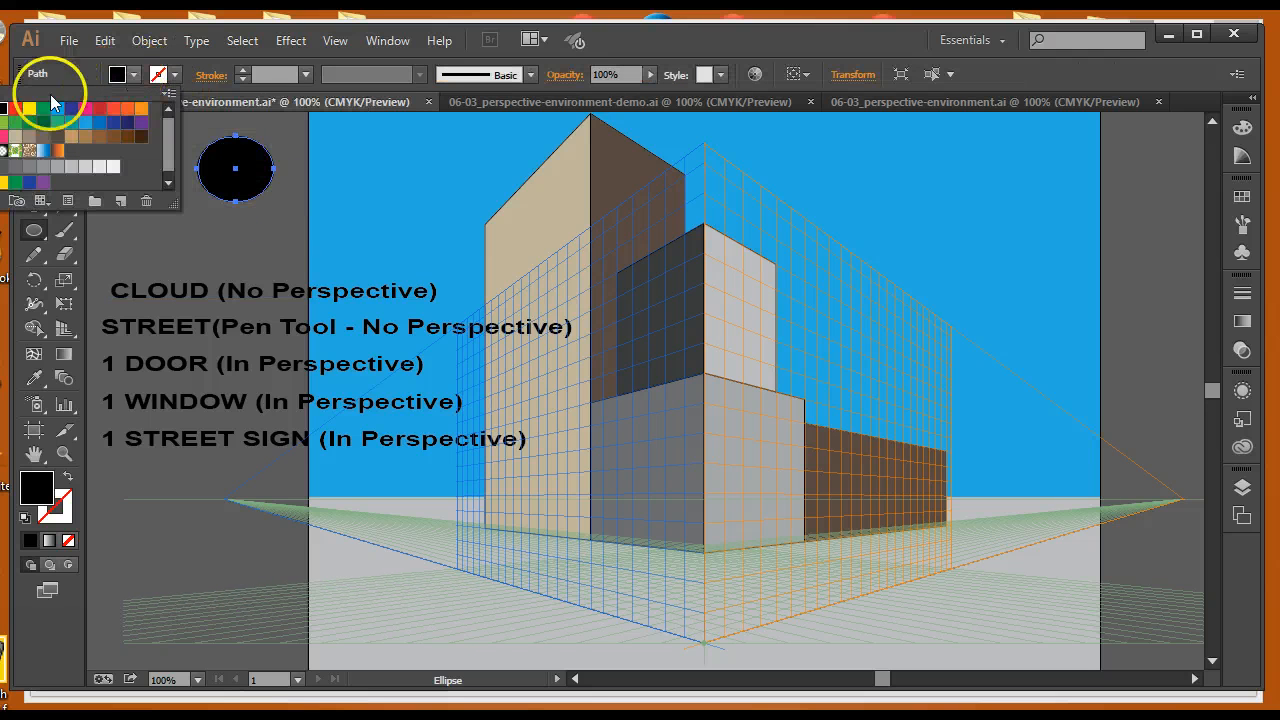
pyautogui.click(0, 108)
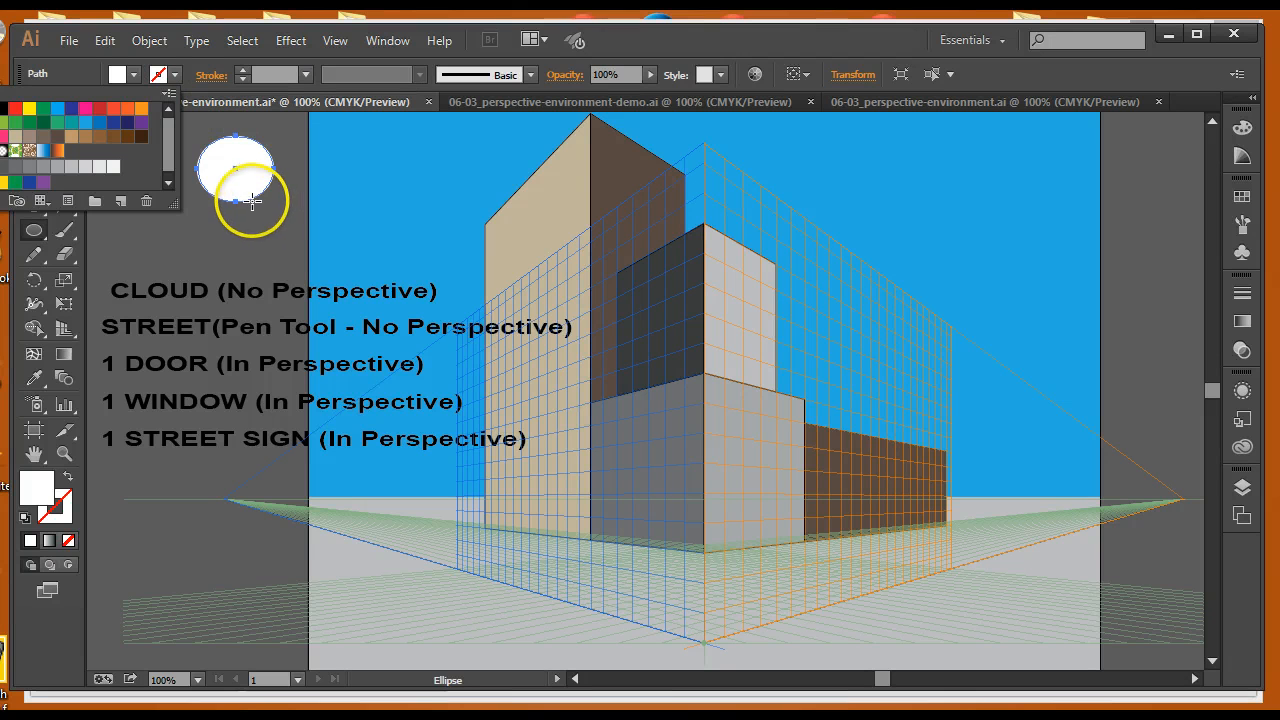
# Duplicate the ellipse several times into overlapping circles forming a cloud shape
pyautogui.press('Escape')
pyautogui.press('v')
pyautogui.moveTo(254, 193); pyautogui.dragTo(281, 168)
pyautogui.moveTo(281, 167); pyautogui.dragTo(293, 201)
pyautogui.moveTo(294, 202); pyautogui.dragTo(314, 236)
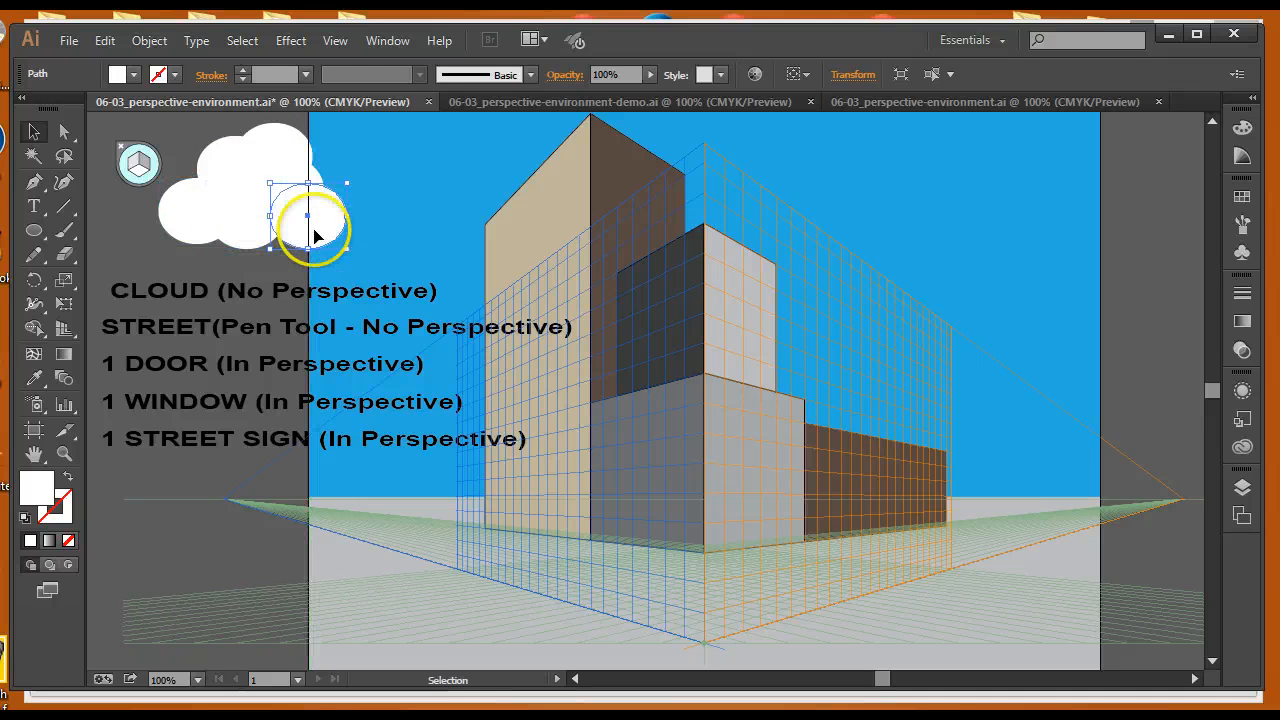
# Select all the circles and unite them into one cloud shape with Pathfinder
pyautogui.moveTo(175, 121); pyautogui.dragTo(301, 230)
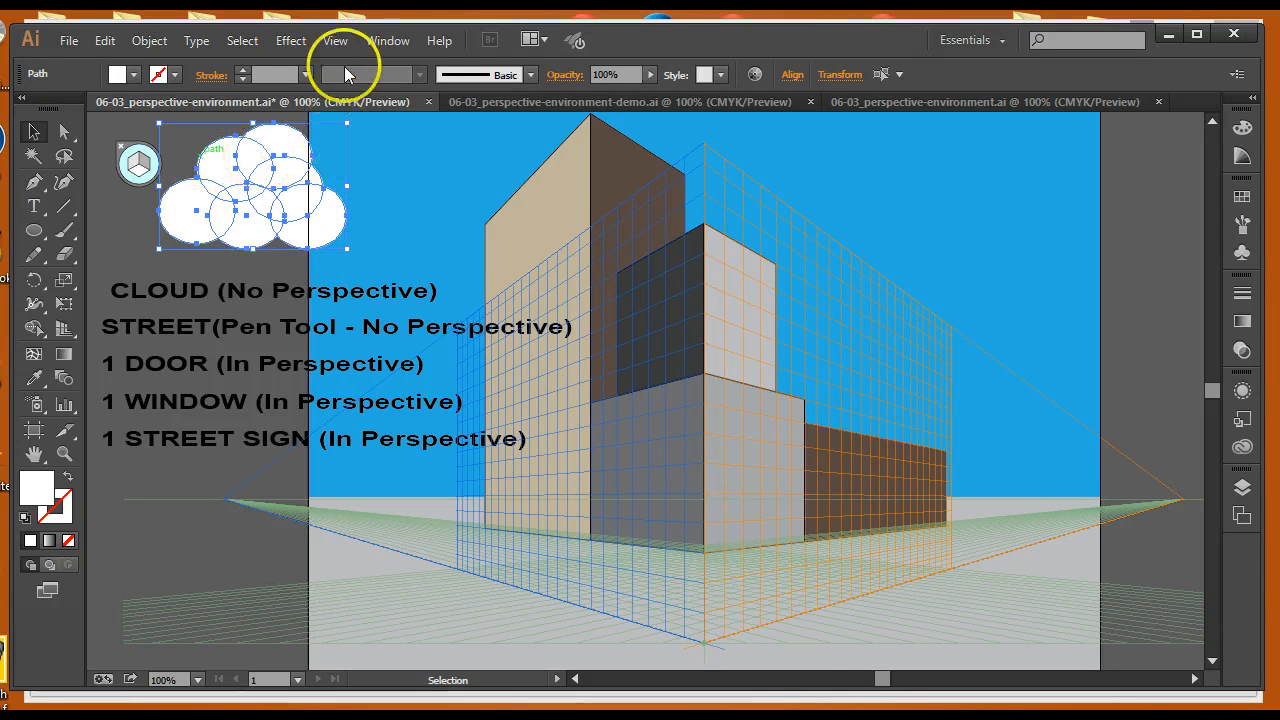
pyautogui.click(386, 42)
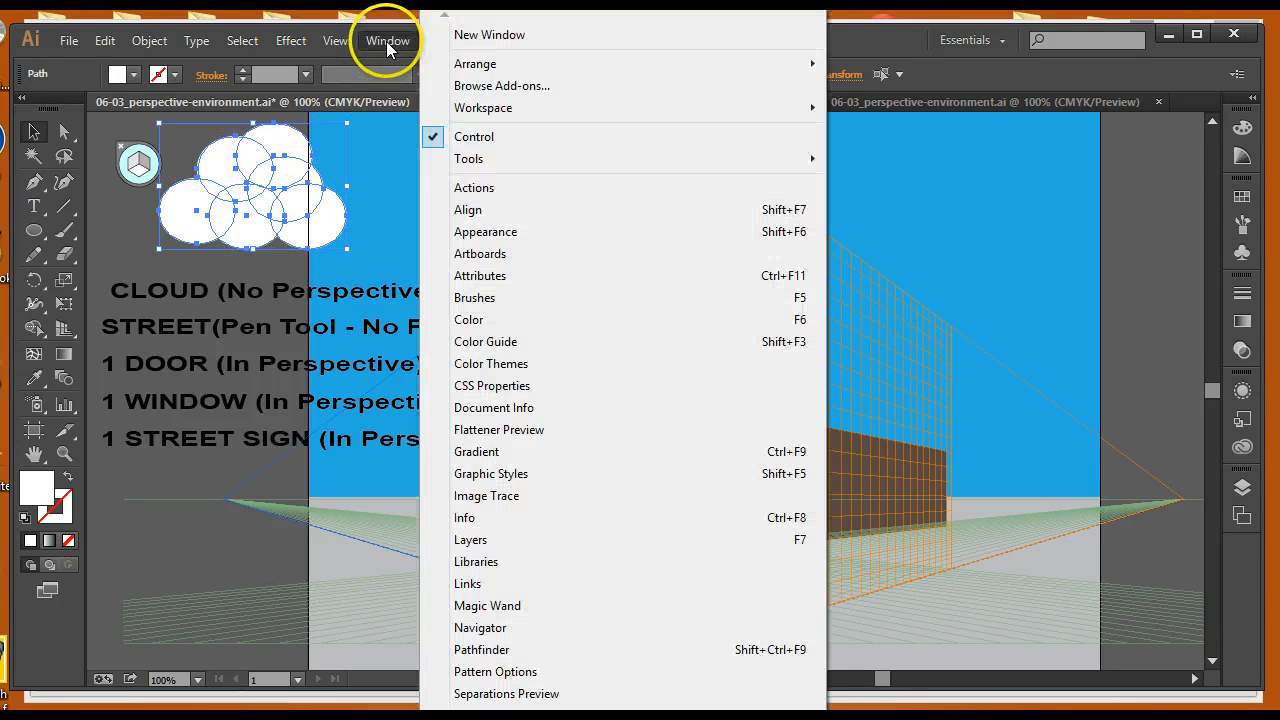
pyautogui.click(475, 652)
pyautogui.click(1001, 540)
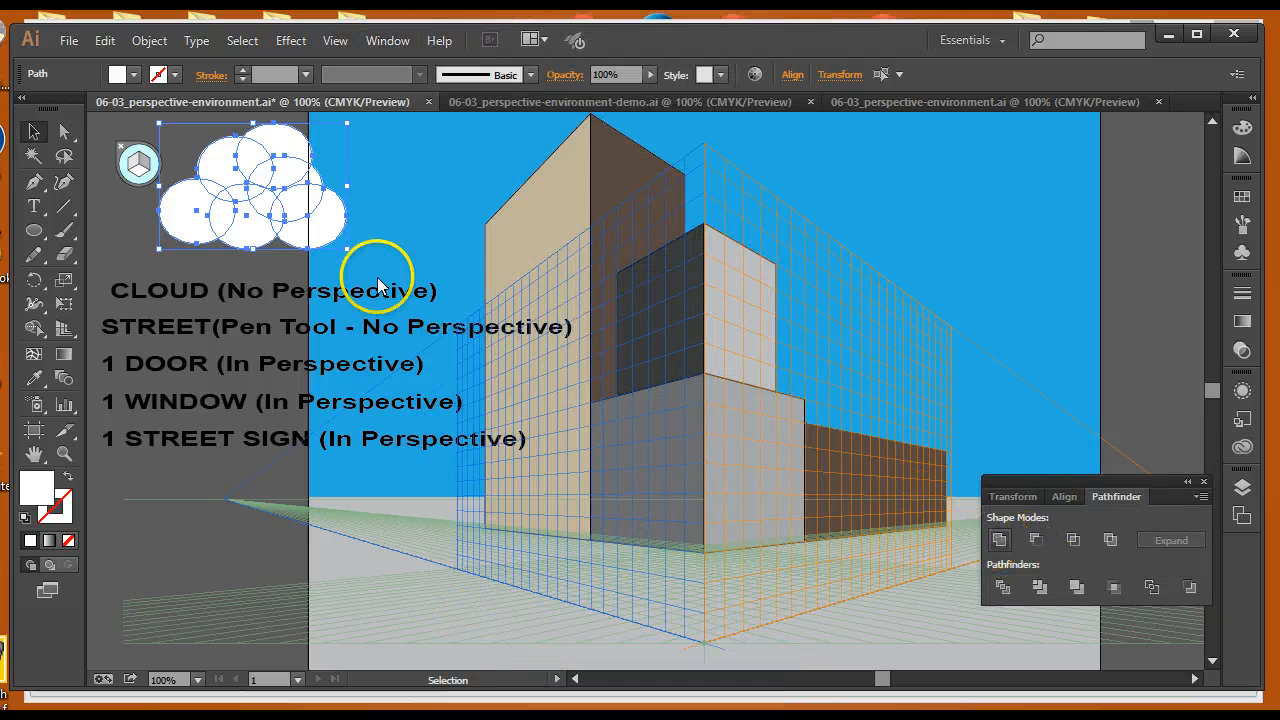
pyautogui.click(130, 256)
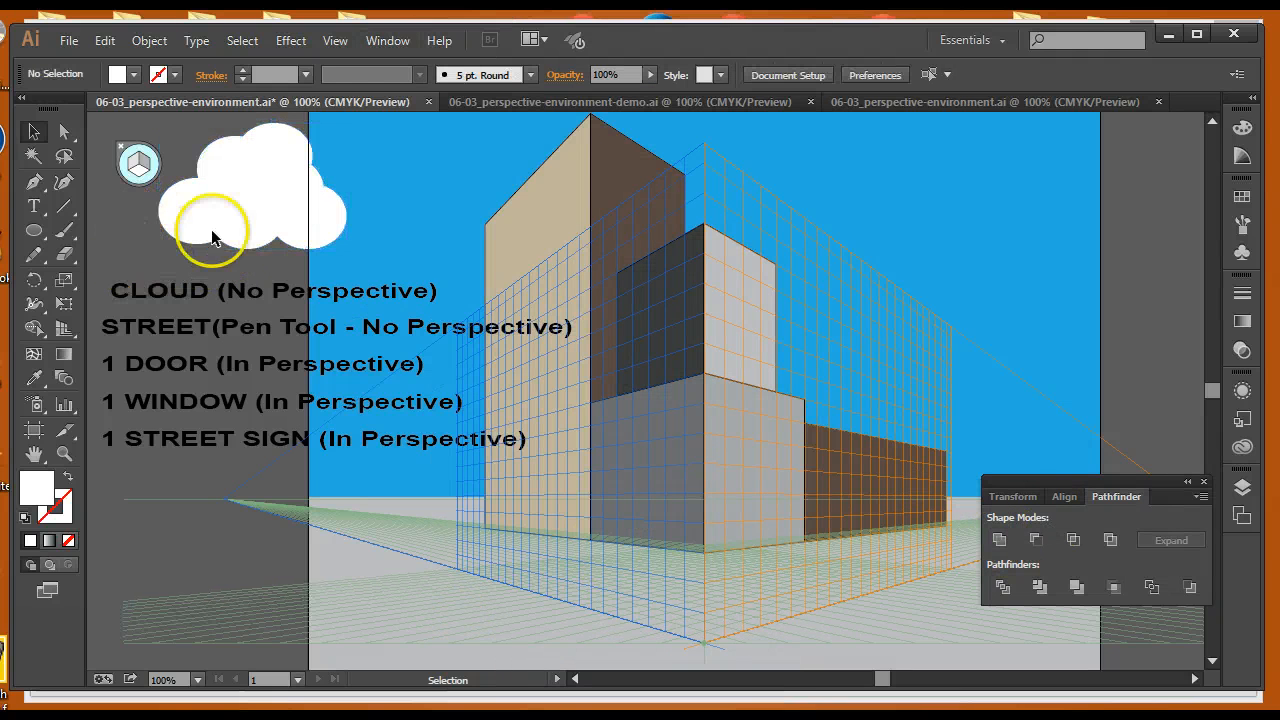
# Move the cloud into the upper-right sky of the artboard and delete the CLOUD (No Perspective) label
pyautogui.moveTo(217, 223); pyautogui.dragTo(419, 237)
pyautogui.moveTo(804, 252); pyautogui.dragTo(914, 246)
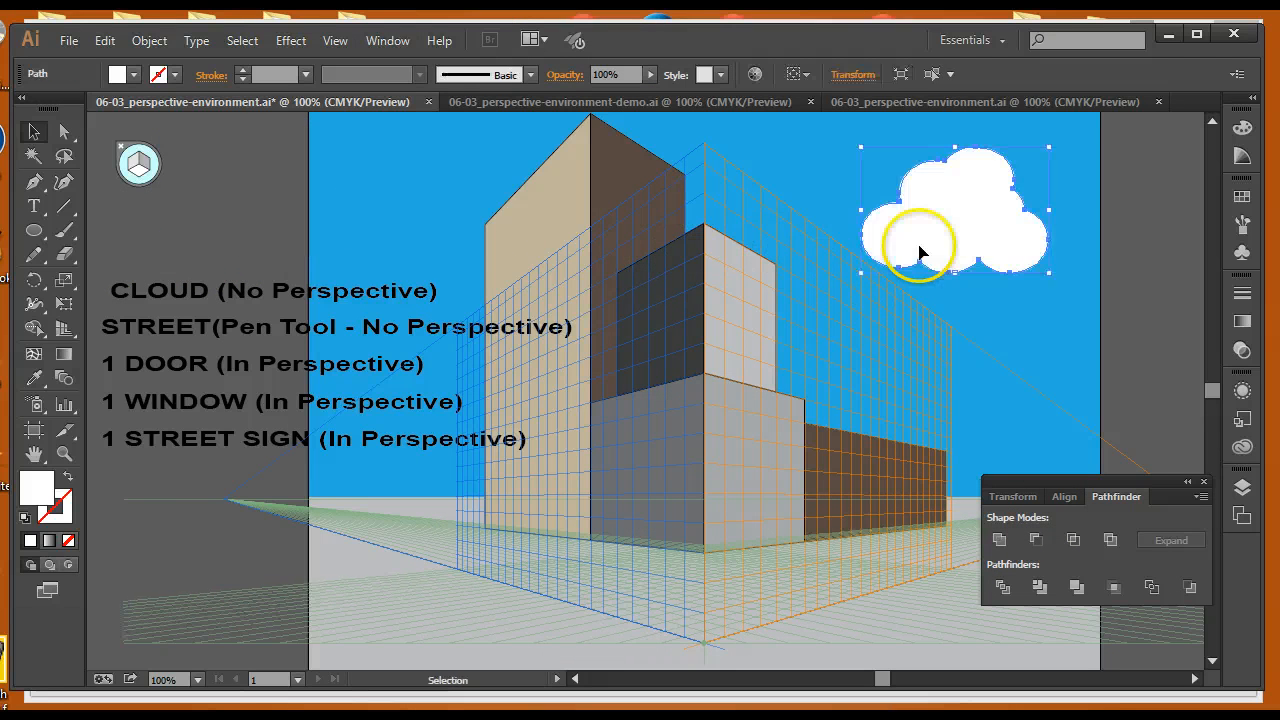
pyautogui.click(192, 293)
pyautogui.press('Delete')
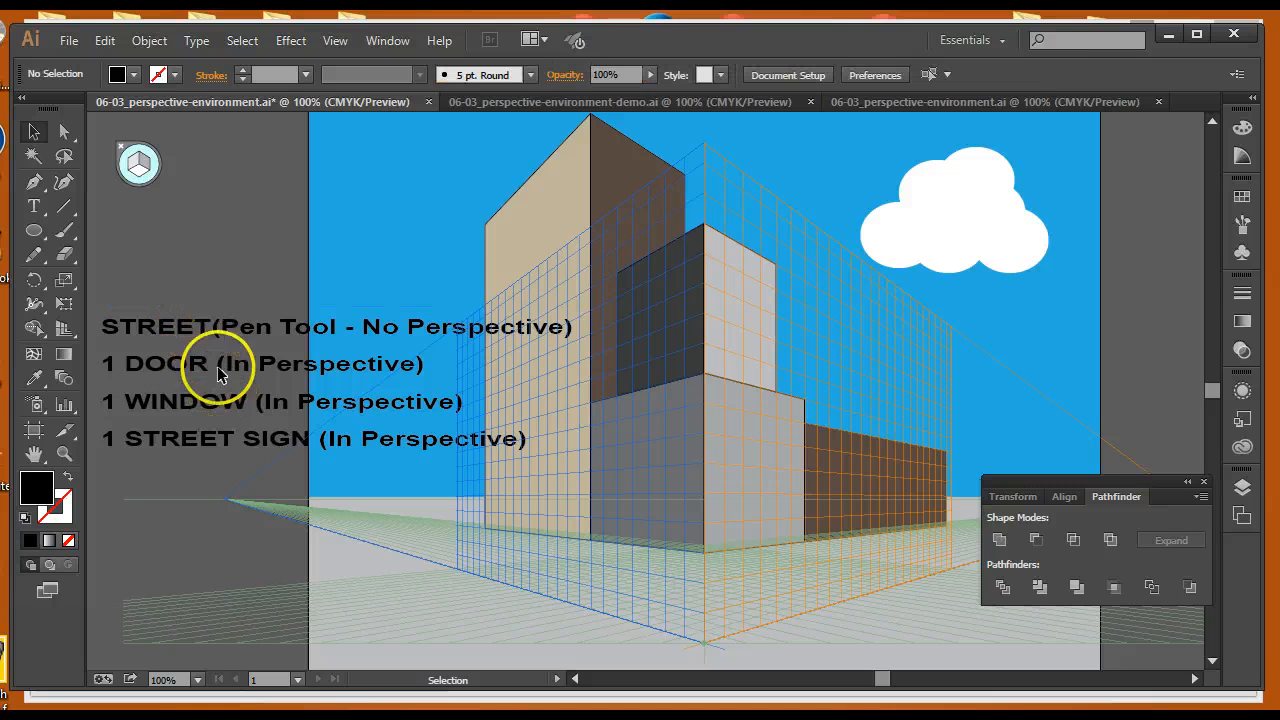
# Move the STREET (Pen Tool - No Perspective) label up into the top position
pyautogui.moveTo(206, 335); pyautogui.dragTo(203, 273)
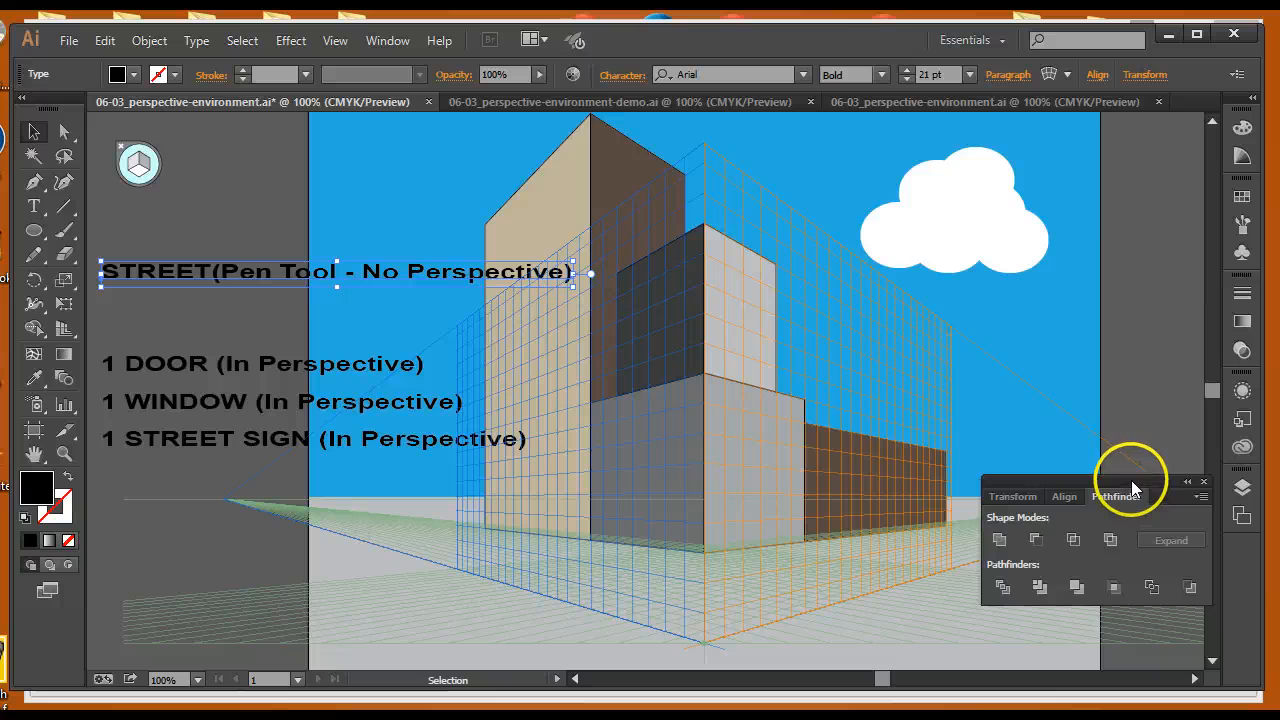
pyautogui.moveTo(1131, 486); pyautogui.dragTo(835, 160)
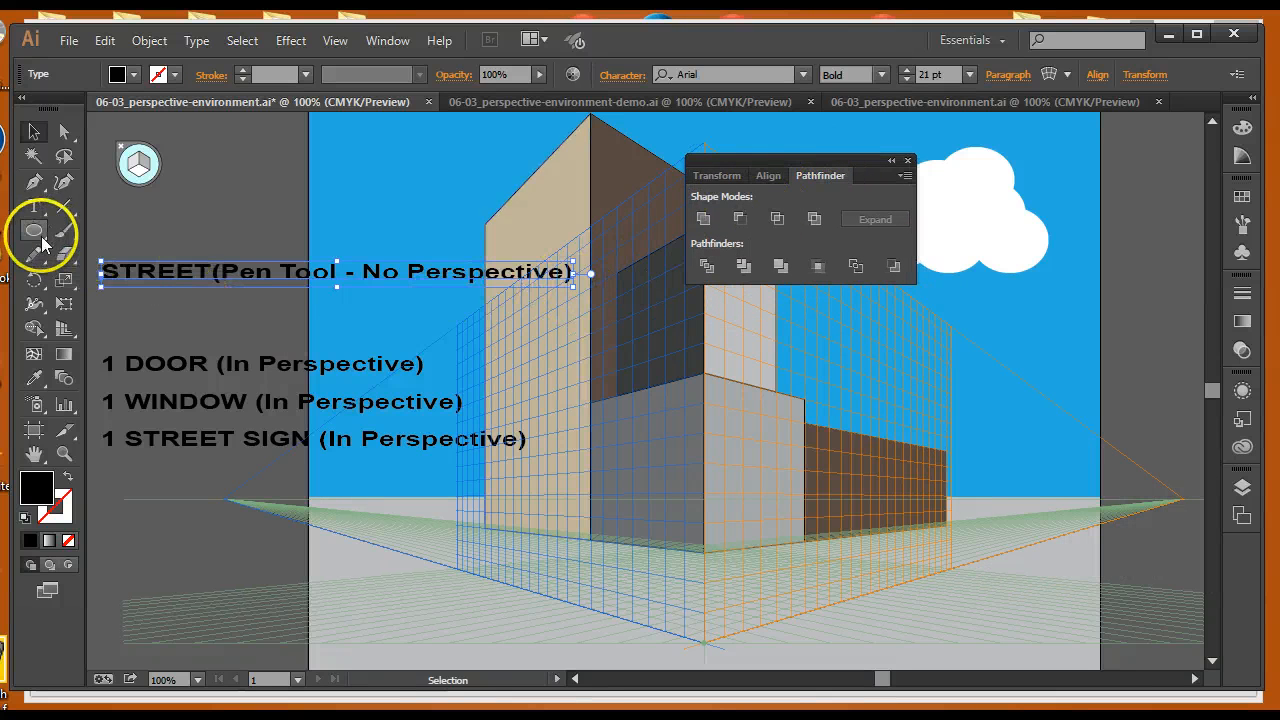
# Draw a closed black street shape with the Pen tool along the ground grid, spanning the artboard's lower area
pyautogui.click(33, 182)
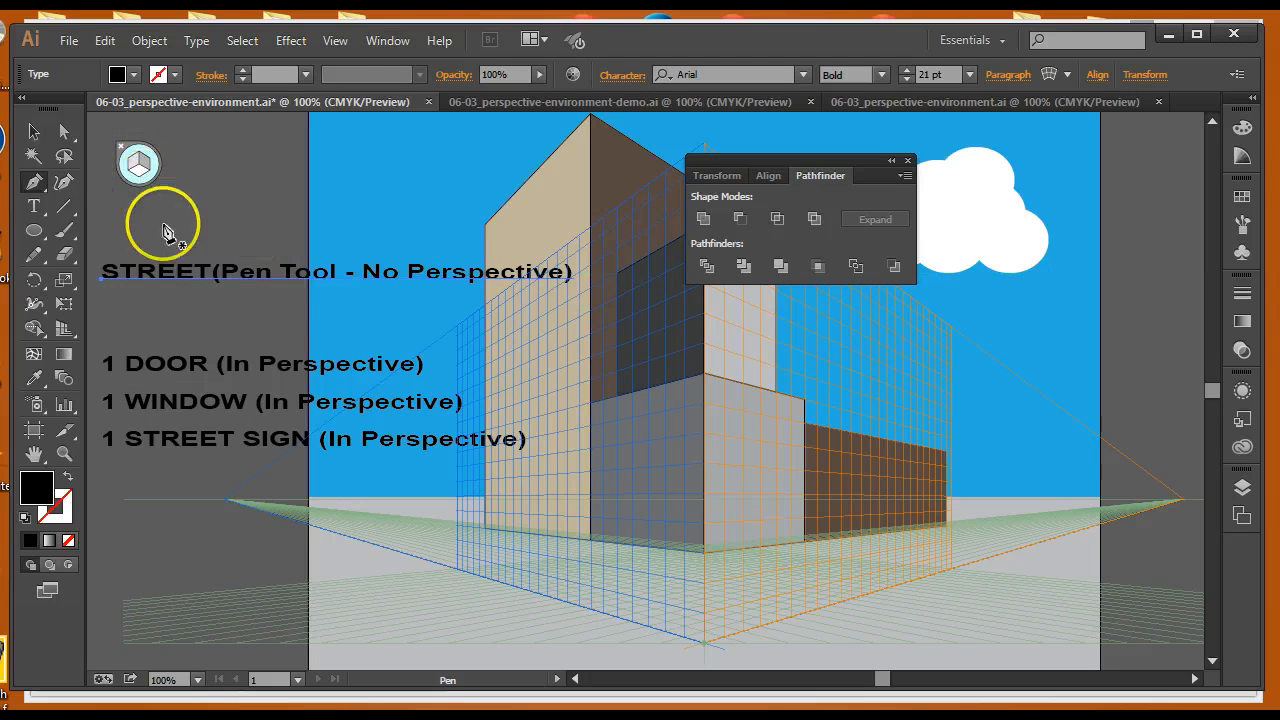
pyautogui.click(309, 540)
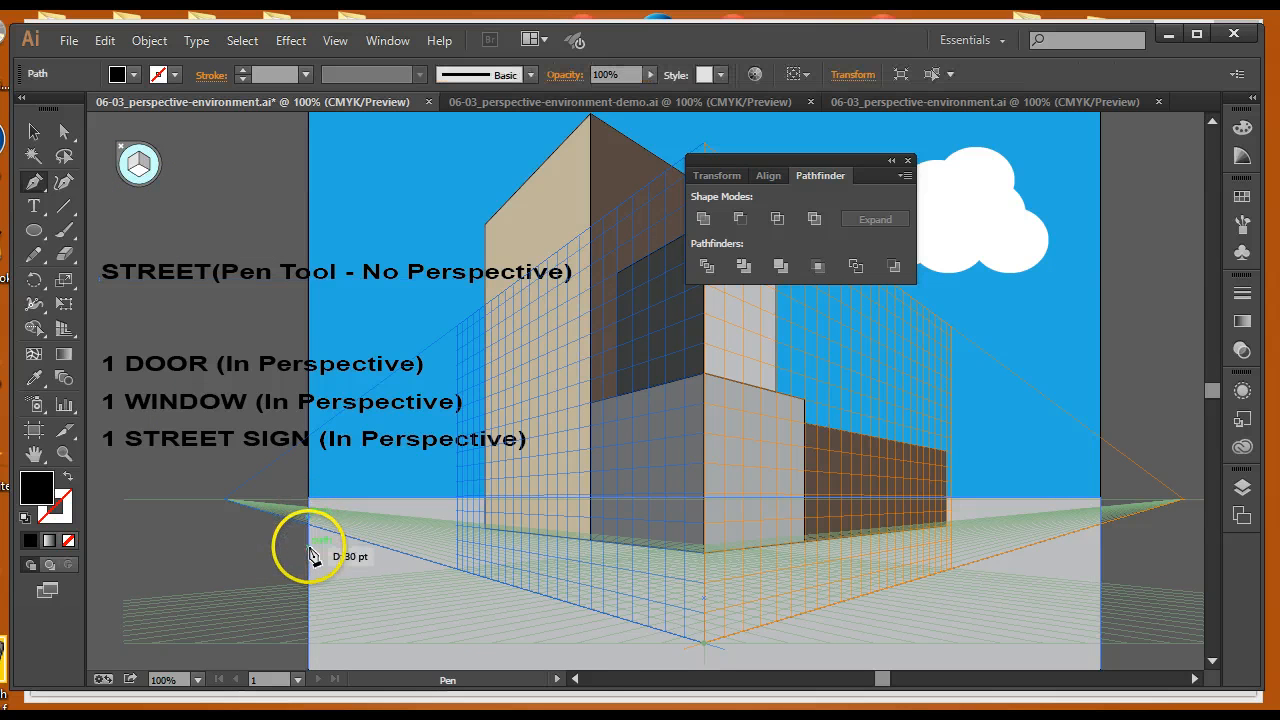
pyautogui.click(658, 680)
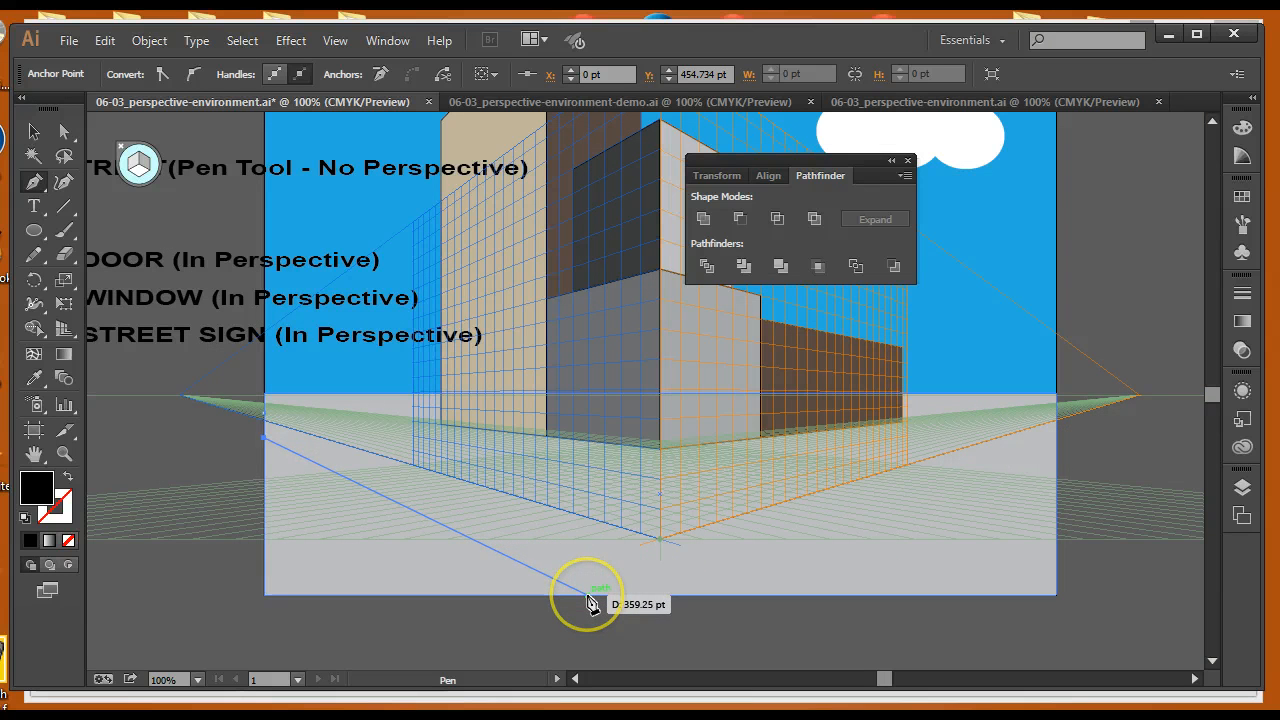
pyautogui.click(587, 595)
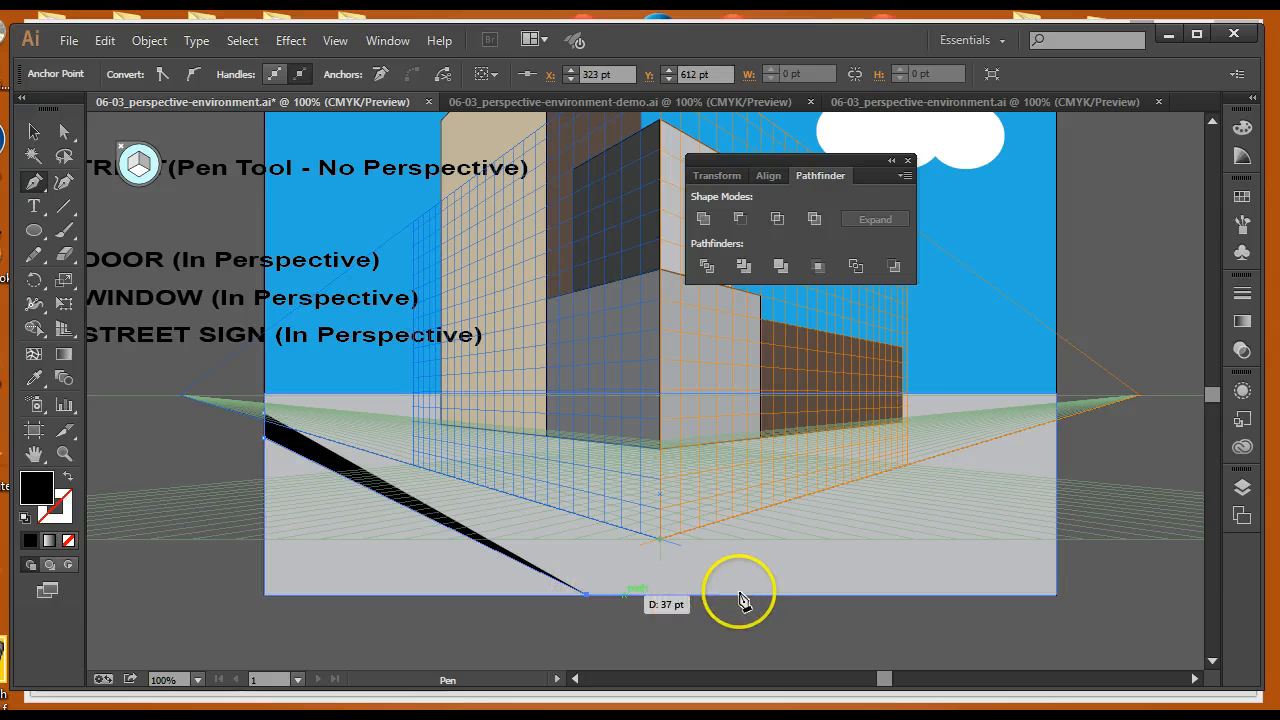
pyautogui.click(807, 596)
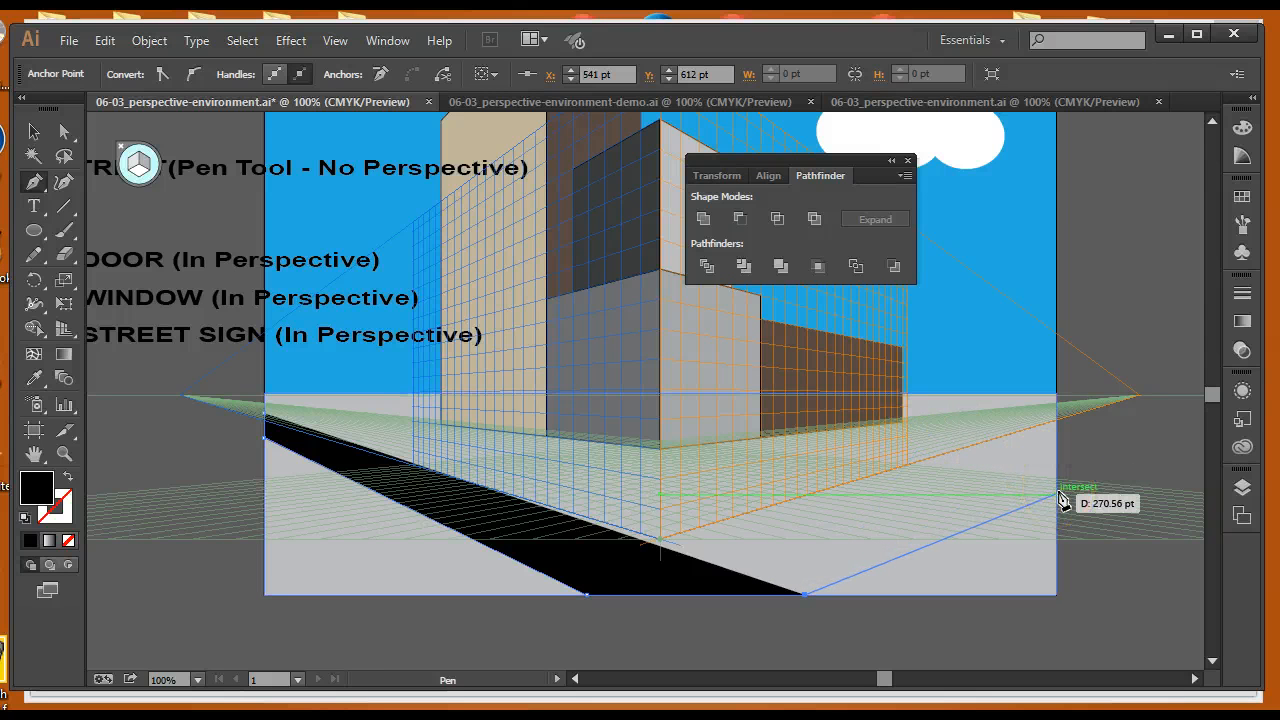
pyautogui.click(1058, 495)
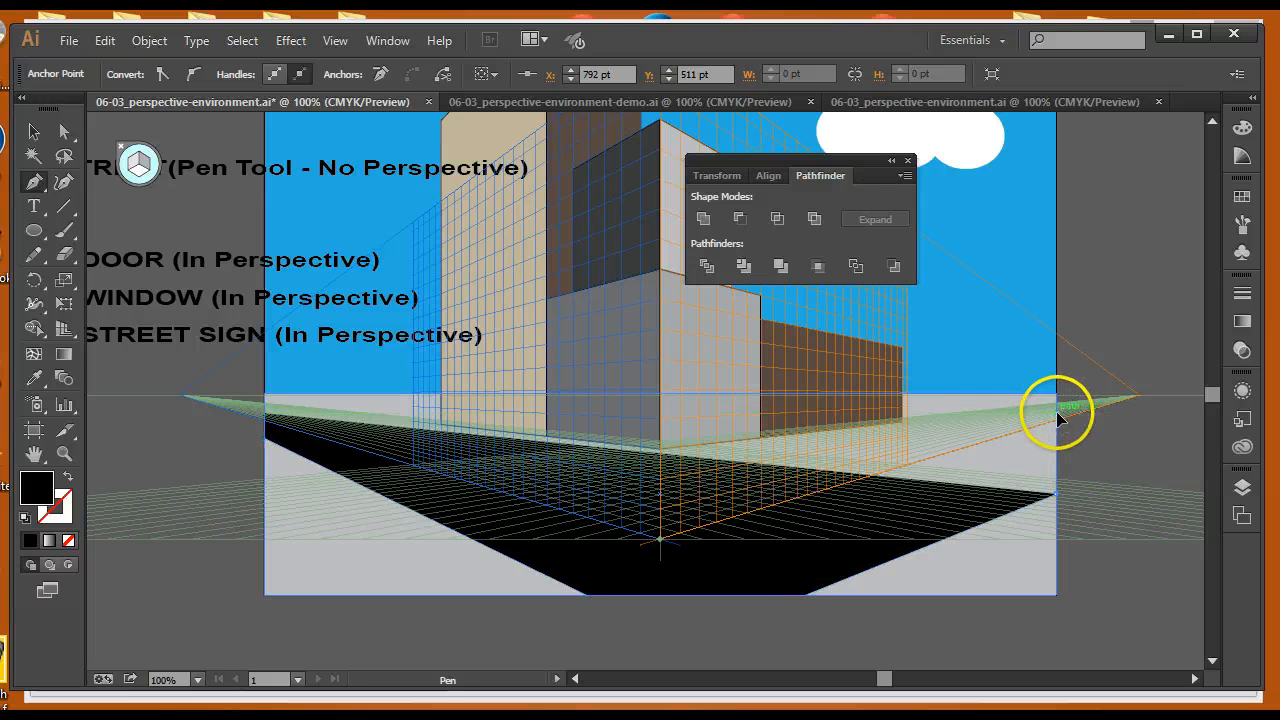
pyautogui.click(1059, 413)
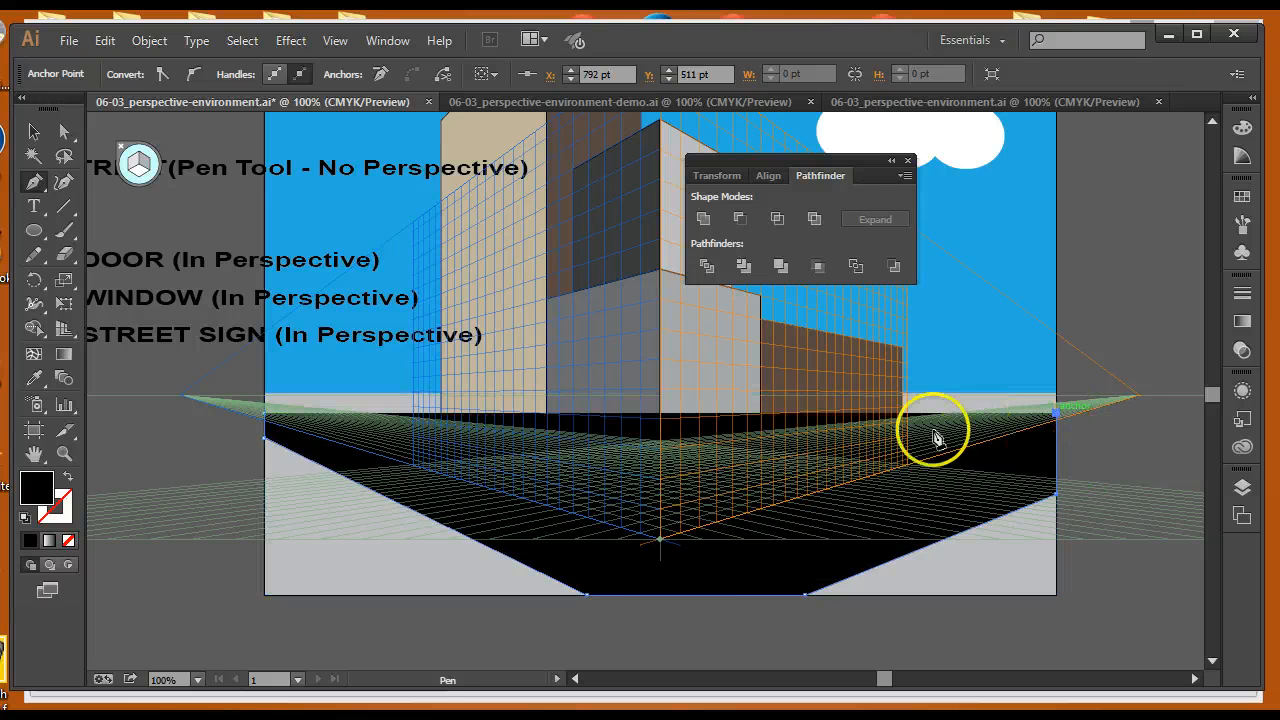
pyautogui.click(660, 478)
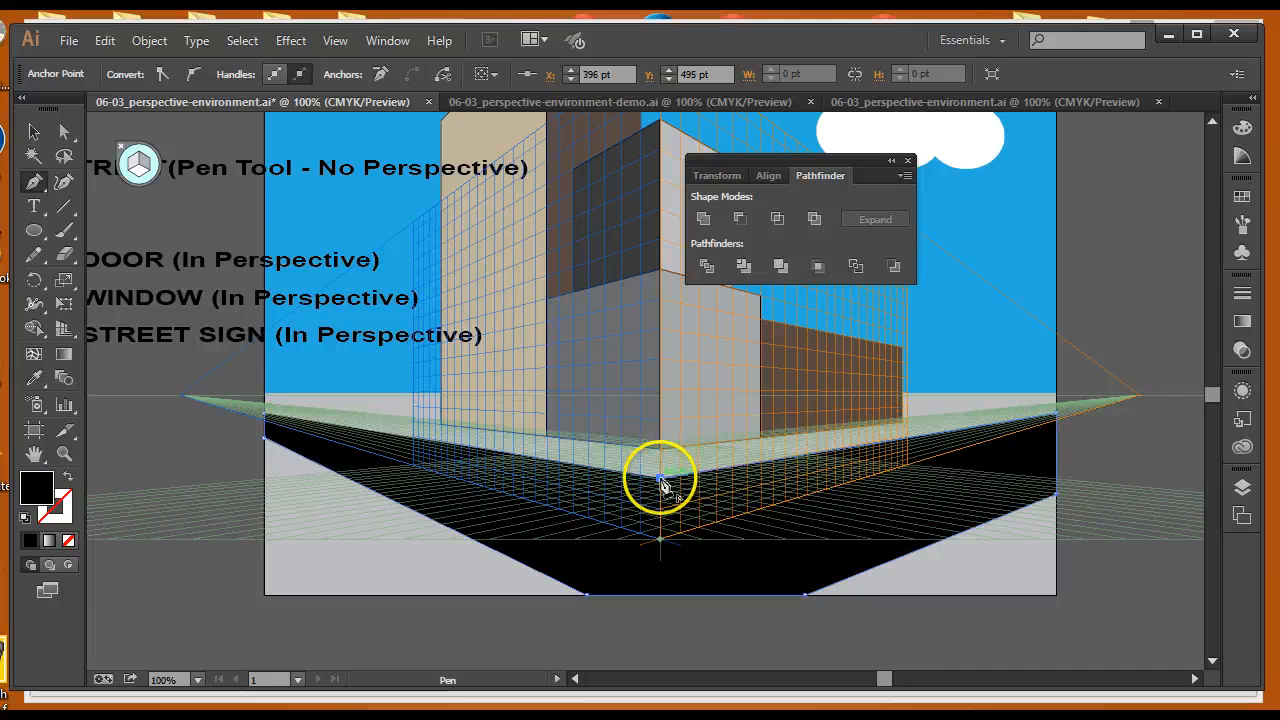
pyautogui.click(266, 415)
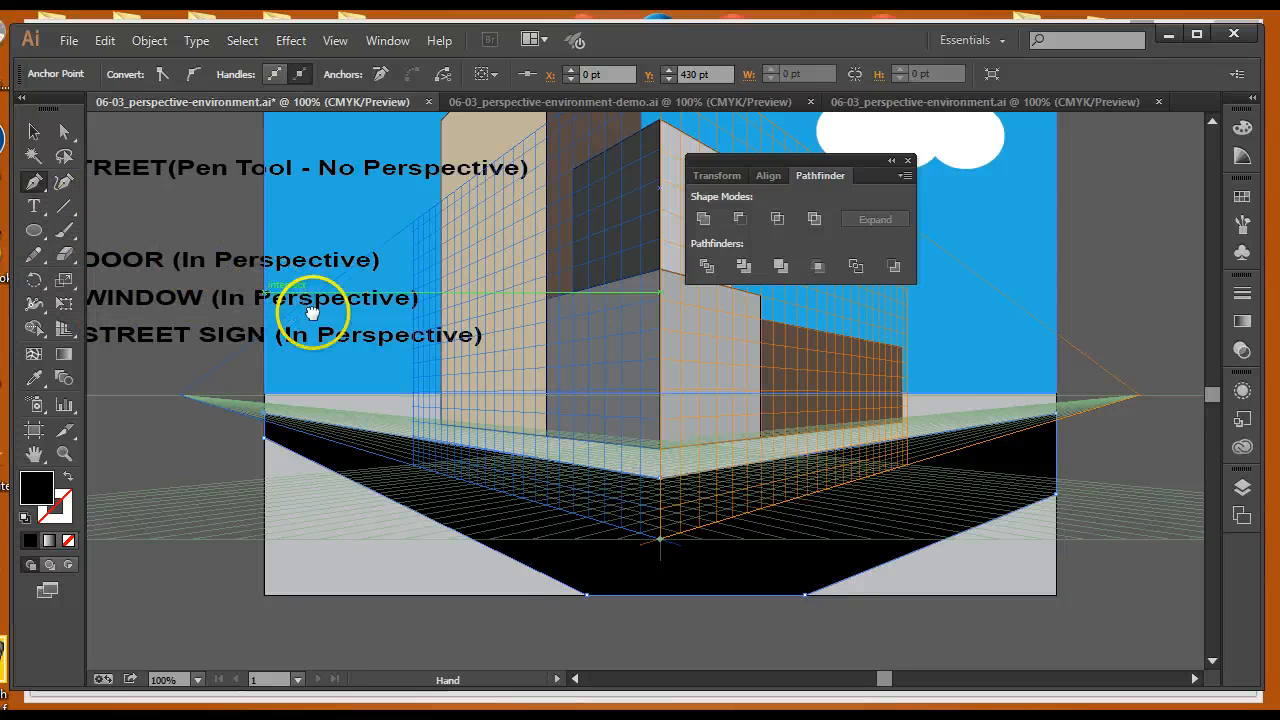
pyautogui.moveTo(320, 309); pyautogui.dragTo(338, 336)
# Delete the STREET (Pen Tool - No Perspective) label and move the 1 DOOR (In Perspective) label up into the top position
pyautogui.click(34, 131)
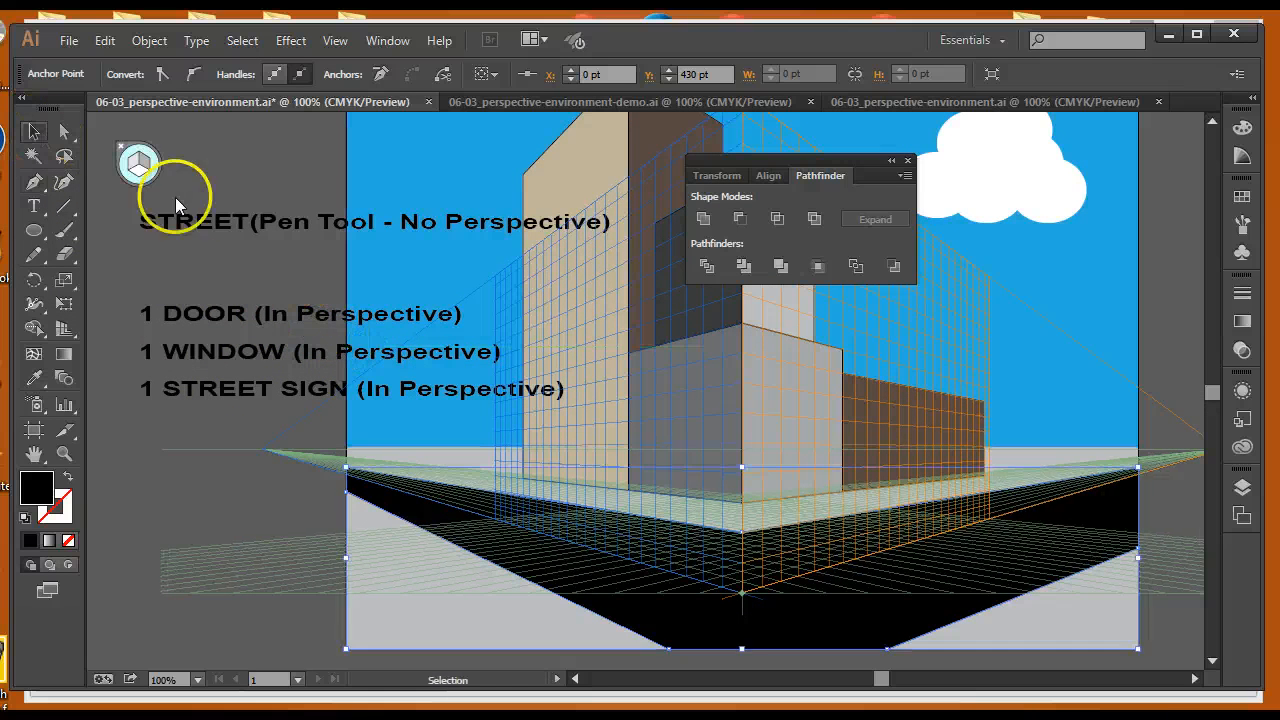
pyautogui.moveTo(257, 230); pyautogui.dragTo(268, 237)
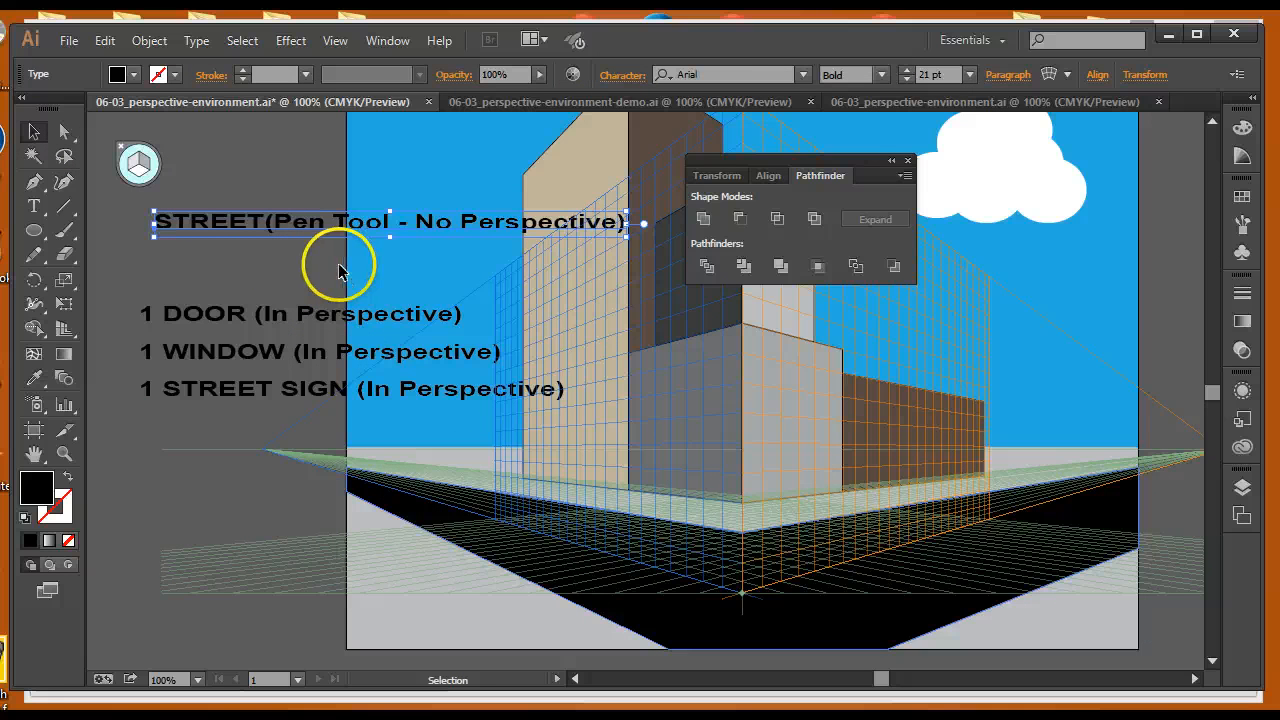
pyautogui.press('Delete')
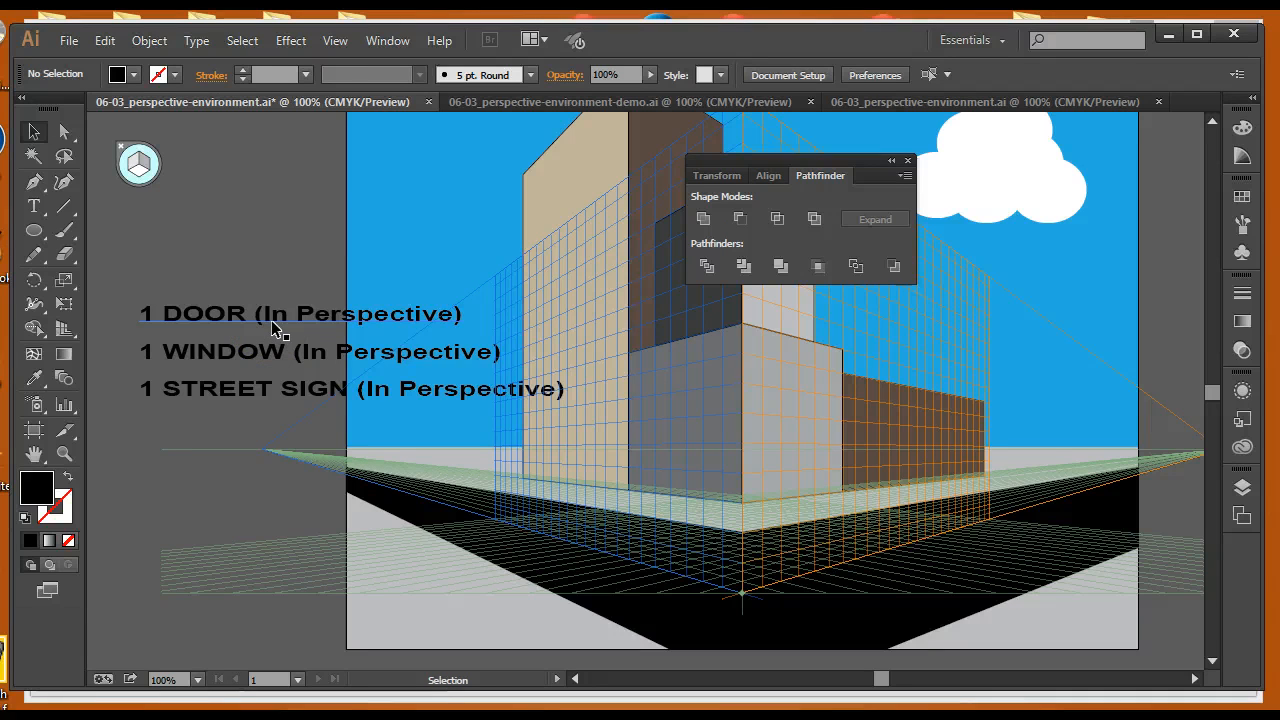
pyautogui.moveTo(275, 322); pyautogui.dragTo(250, 278)
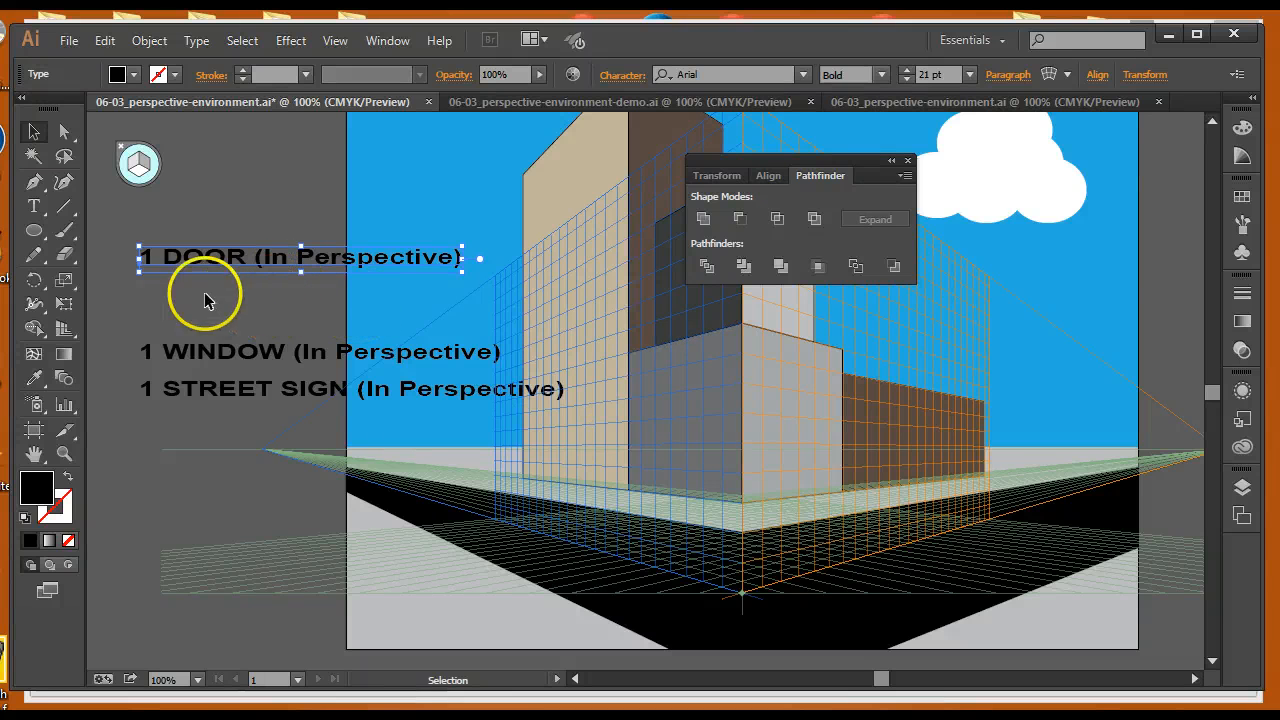
# Tear off the perspective tools group as a floating panel and choose the Perspective Selection Tool
pyautogui.click(64, 330)
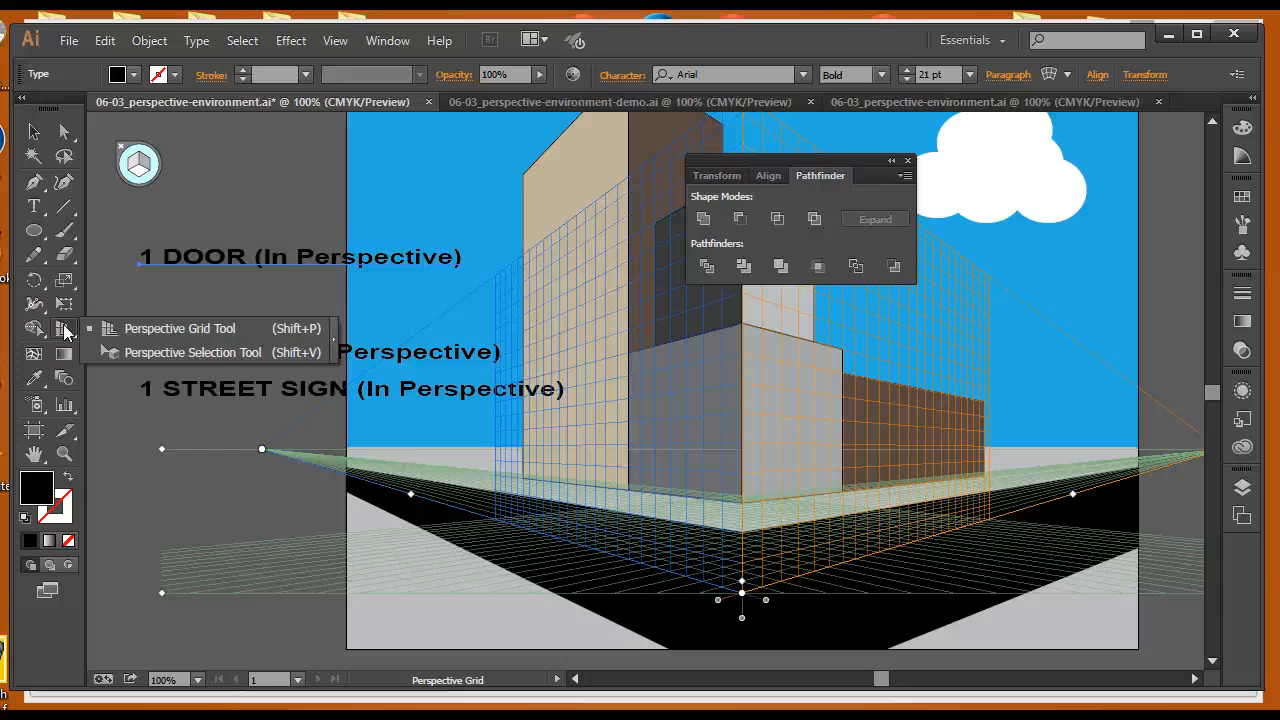
pyautogui.click(333, 338)
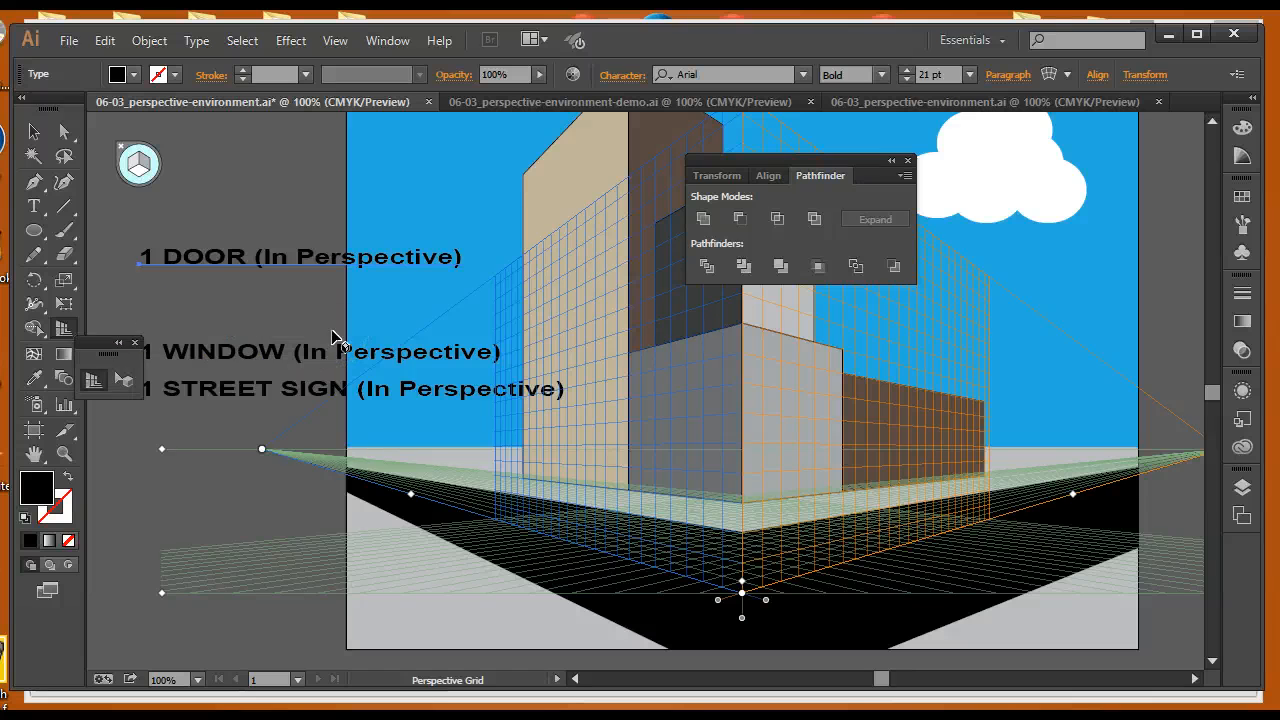
pyautogui.moveTo(100, 346); pyautogui.dragTo(348, 318)
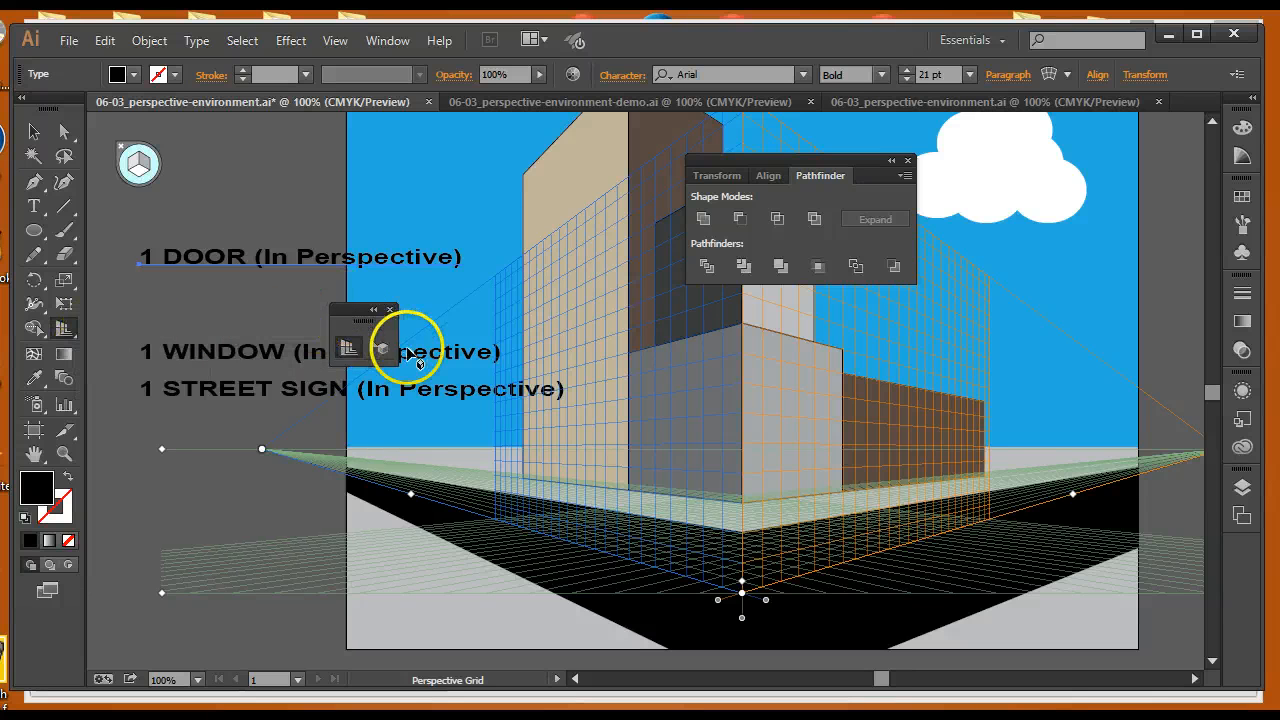
pyautogui.click(378, 349)
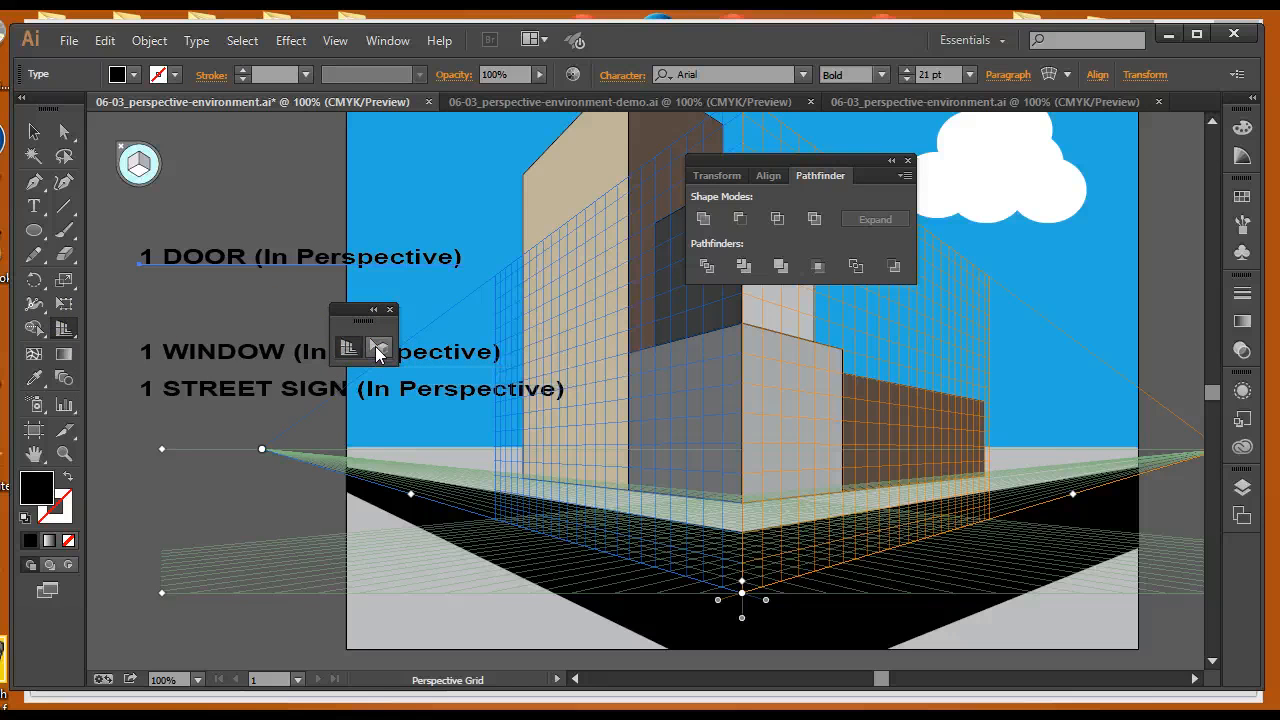
pyautogui.click(378, 350)
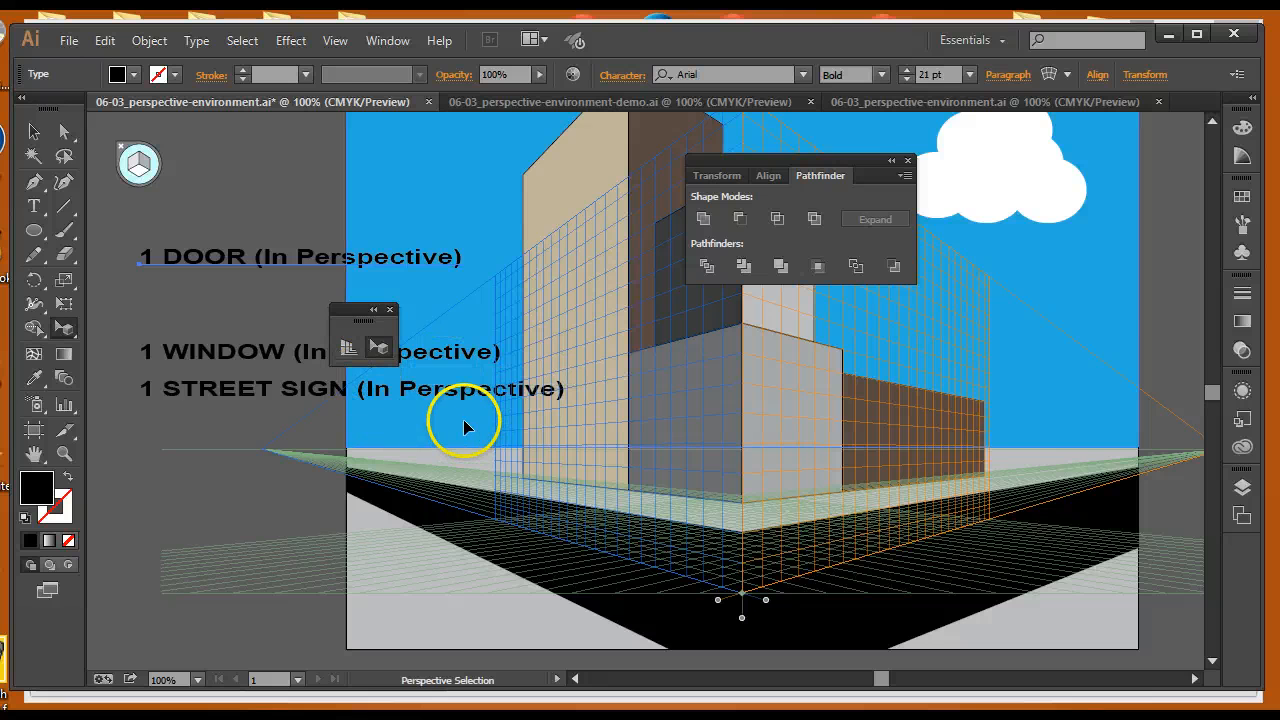
# Draw a door rectangle on the left perspective grid at the base of the lower building's front wall and fill it red
pyautogui.hotkey('ctrl', '=')
pyautogui.hotkey('ctrl', '=')
pyautogui.hotkey('ctrl', '=')
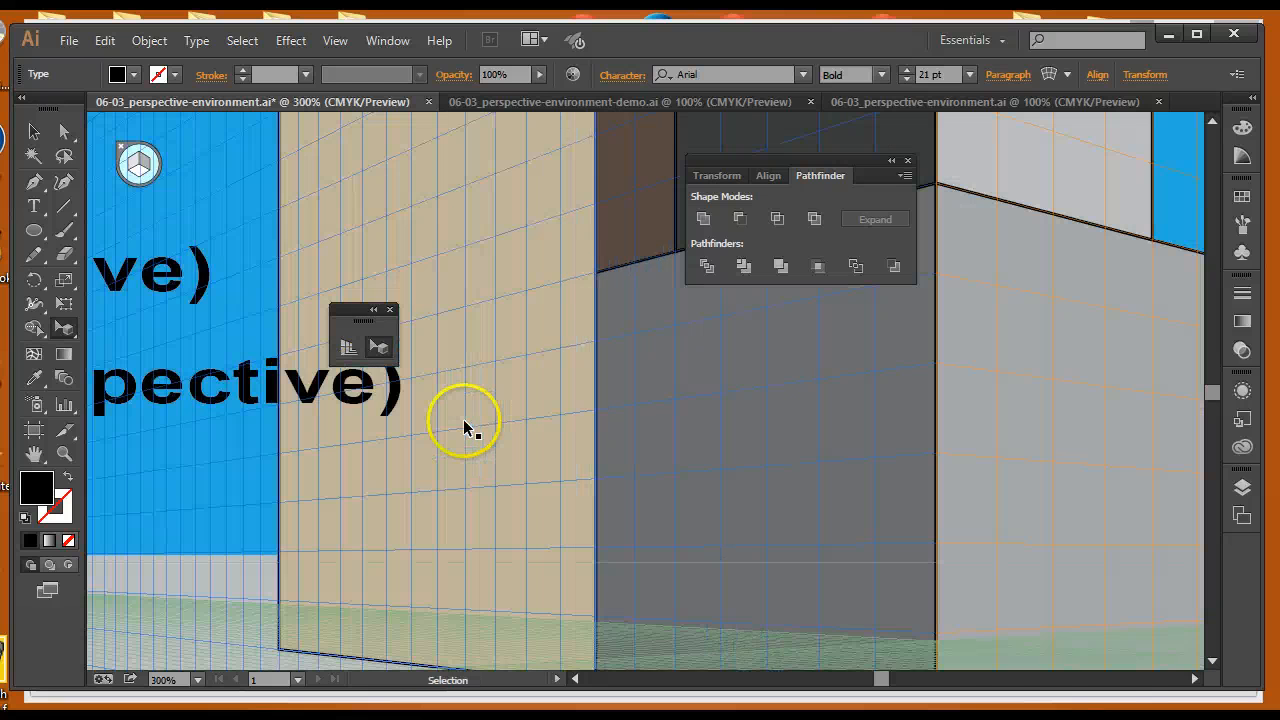
pyautogui.hotkey('ctrl', '=')
pyautogui.hotkey('ctrl', '=')
pyautogui.moveTo(740, 531); pyautogui.dragTo(440, 271)
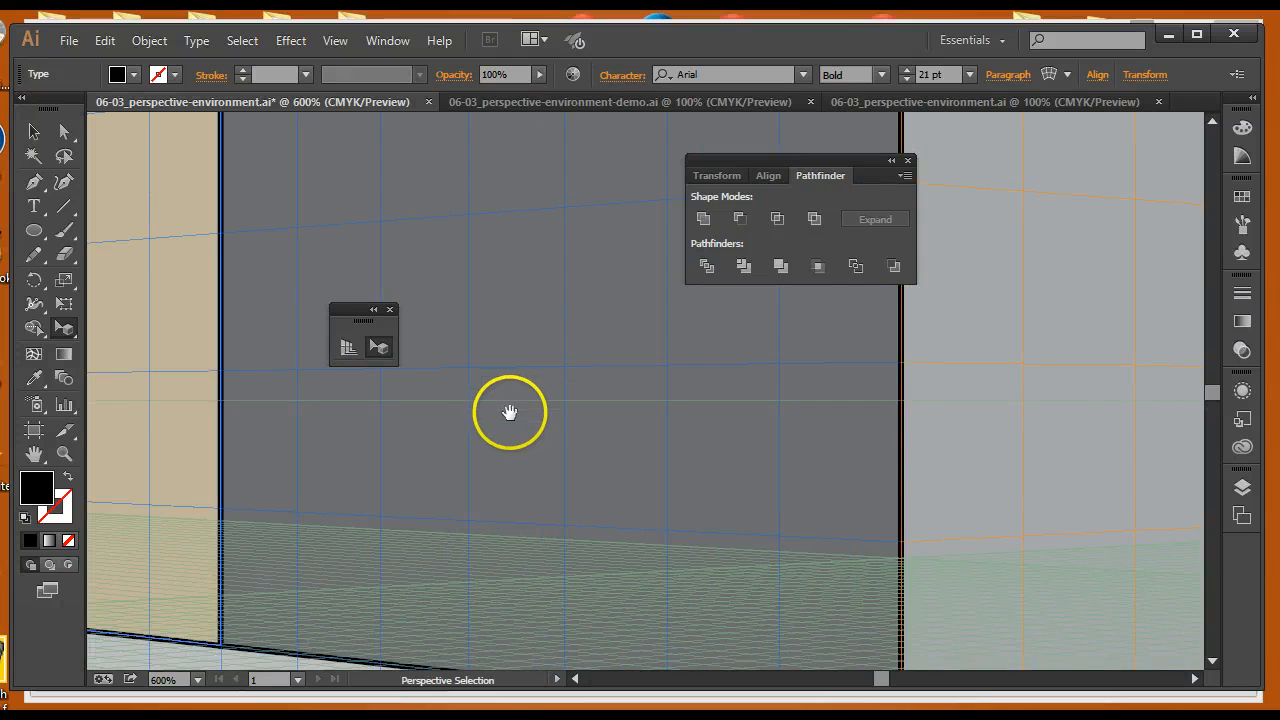
pyautogui.moveTo(510, 412); pyautogui.dragTo(443, 260)
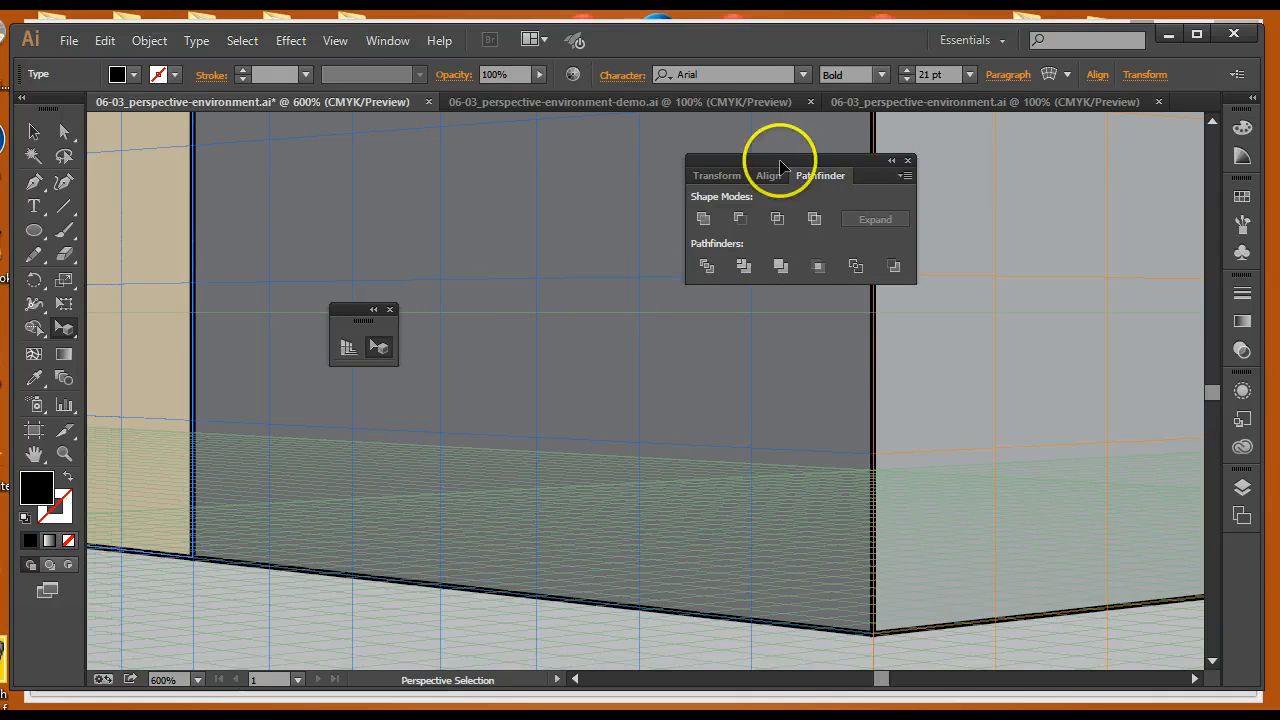
pyautogui.moveTo(887, 174); pyautogui.dragTo(1071, 187)
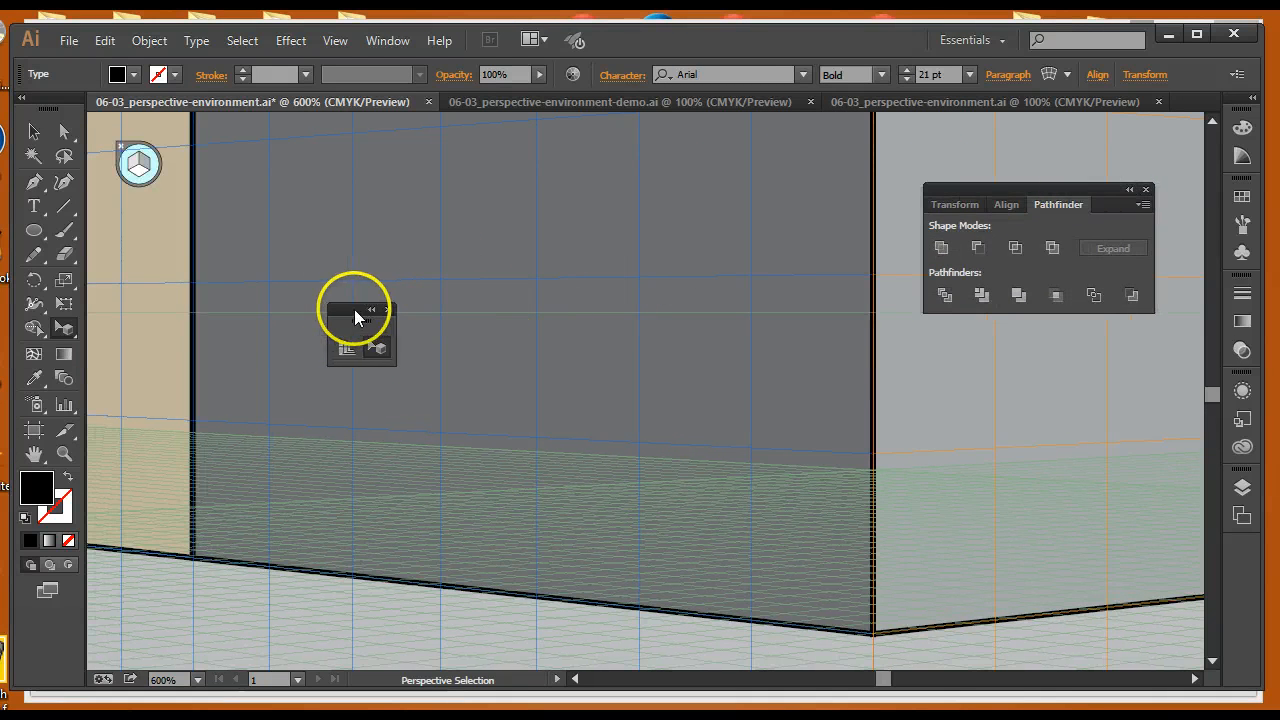
pyautogui.moveTo(354, 309); pyautogui.dragTo(126, 318)
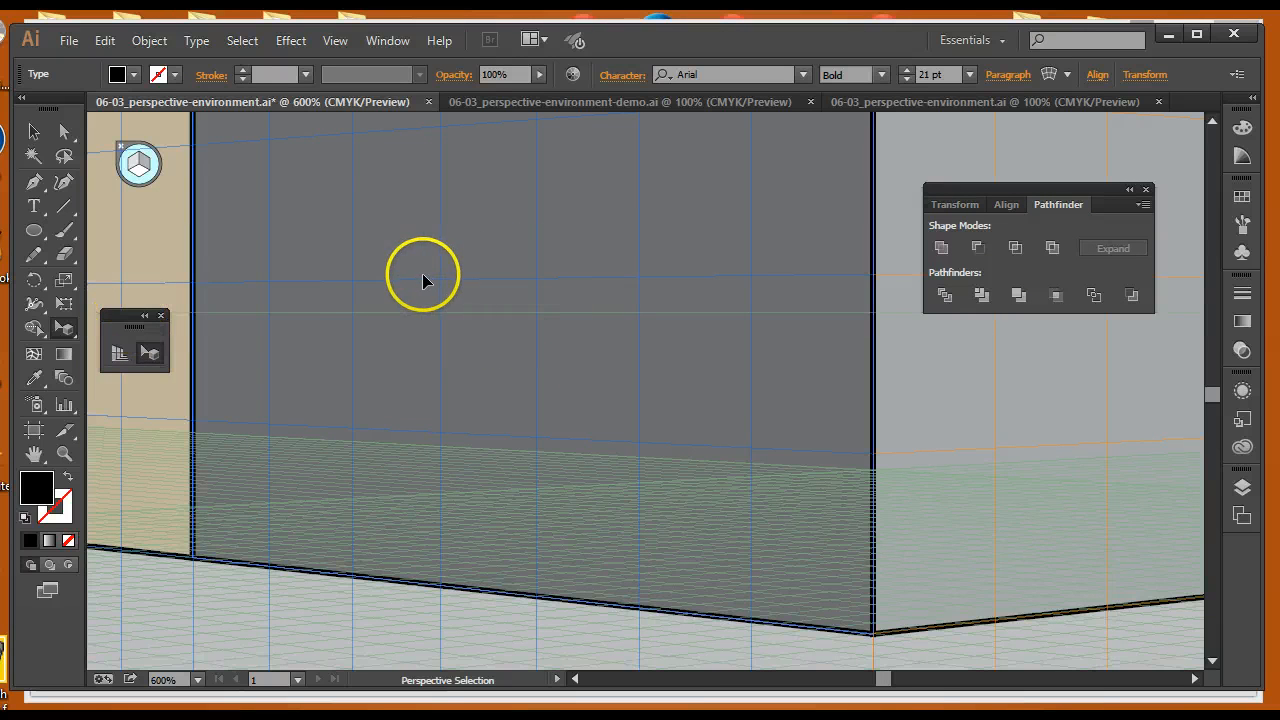
pyautogui.click(34, 231)
pyautogui.moveTo(34, 234); pyautogui.dragTo(80, 230)
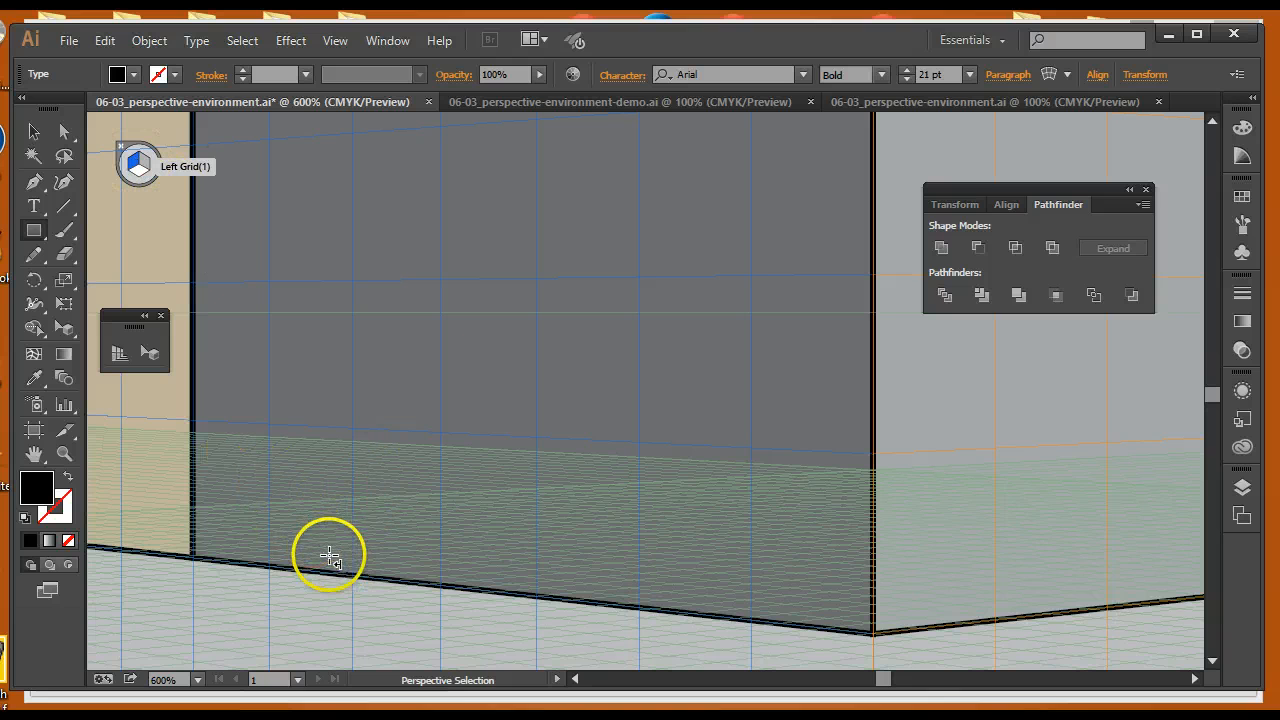
pyautogui.moveTo(322, 572); pyautogui.dragTo(668, 134)
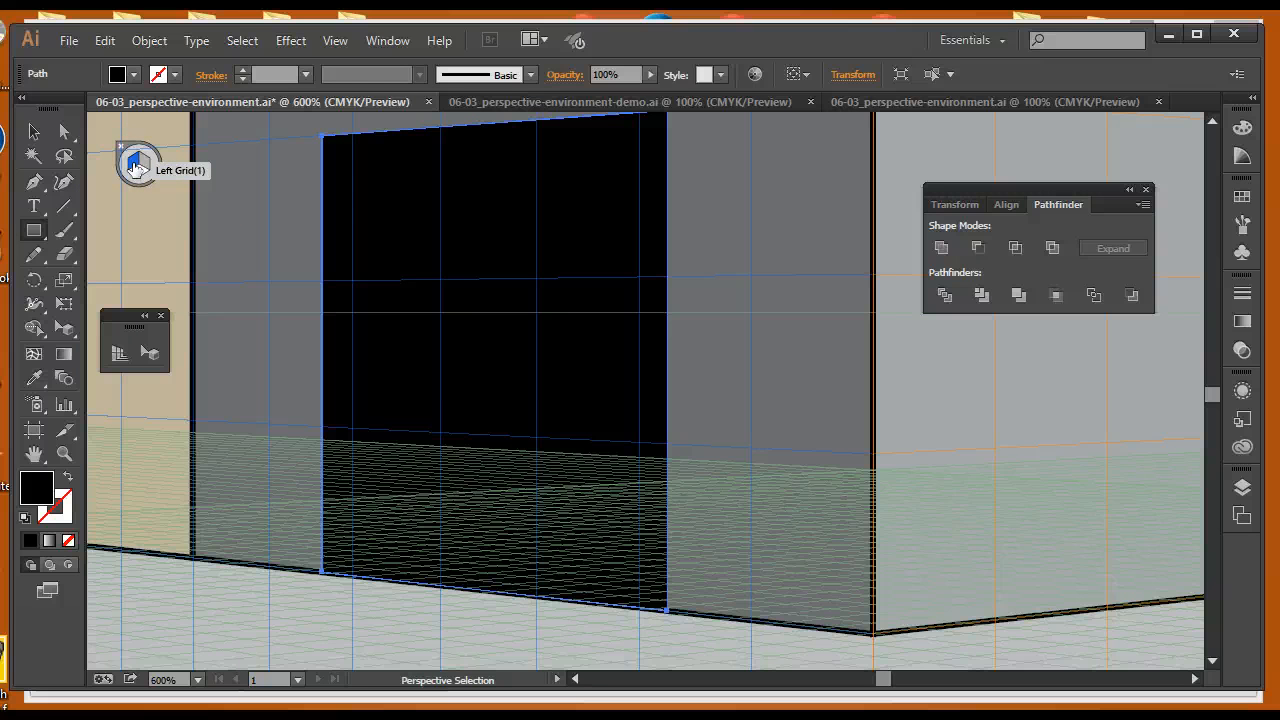
pyautogui.click(131, 74)
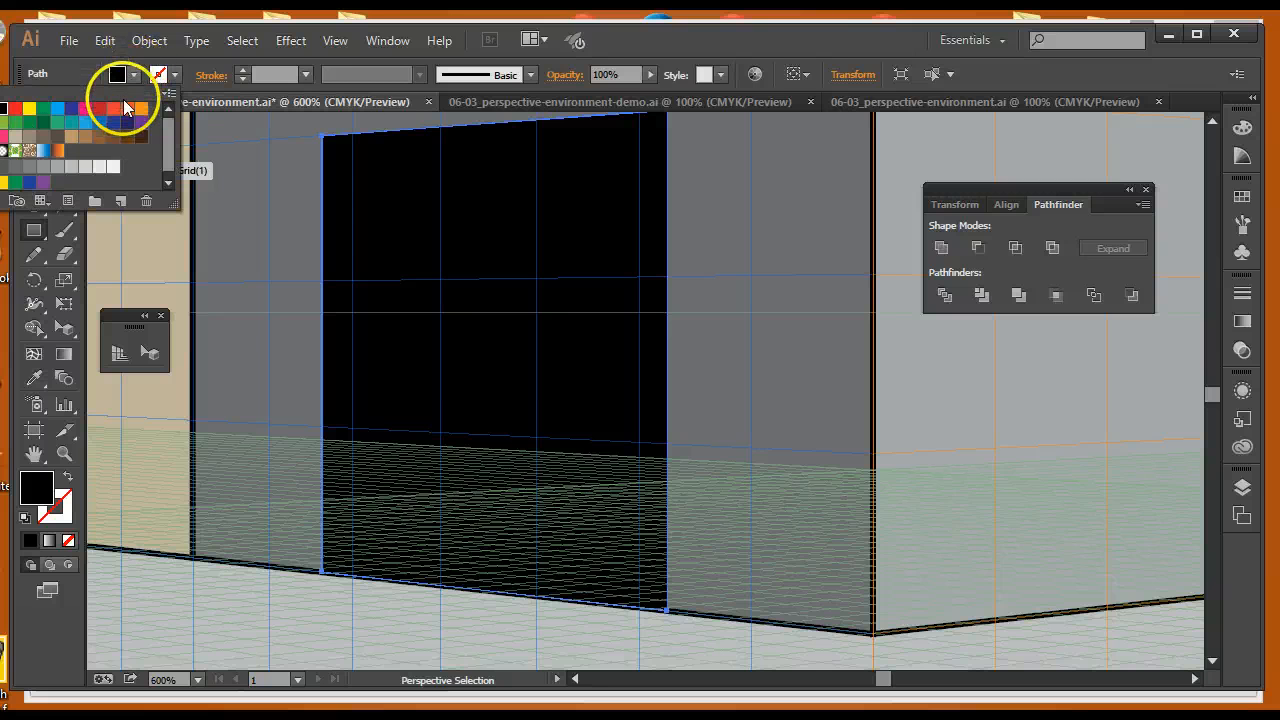
pyautogui.click(100, 110)
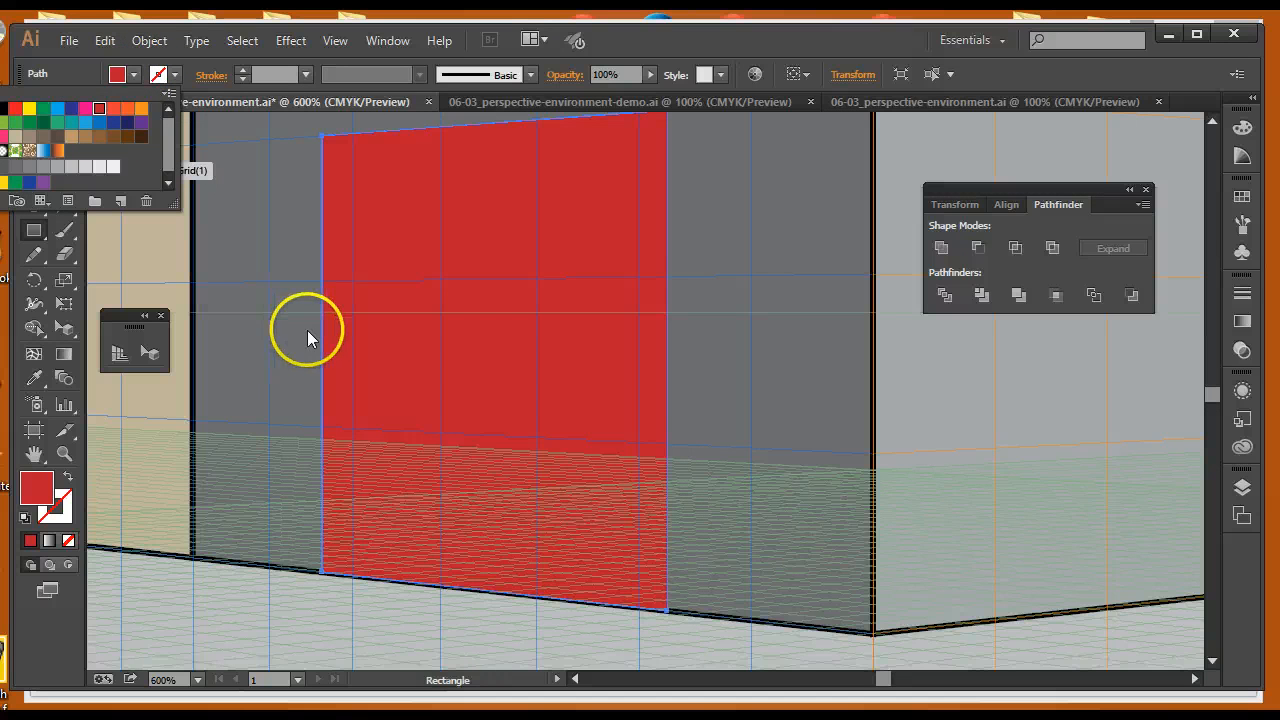
# Delete the 1 DOOR (In Perspective) label and move the 1 WINDOW (In Perspective) label up into the top position
pyautogui.hotkey('shift', 'v')
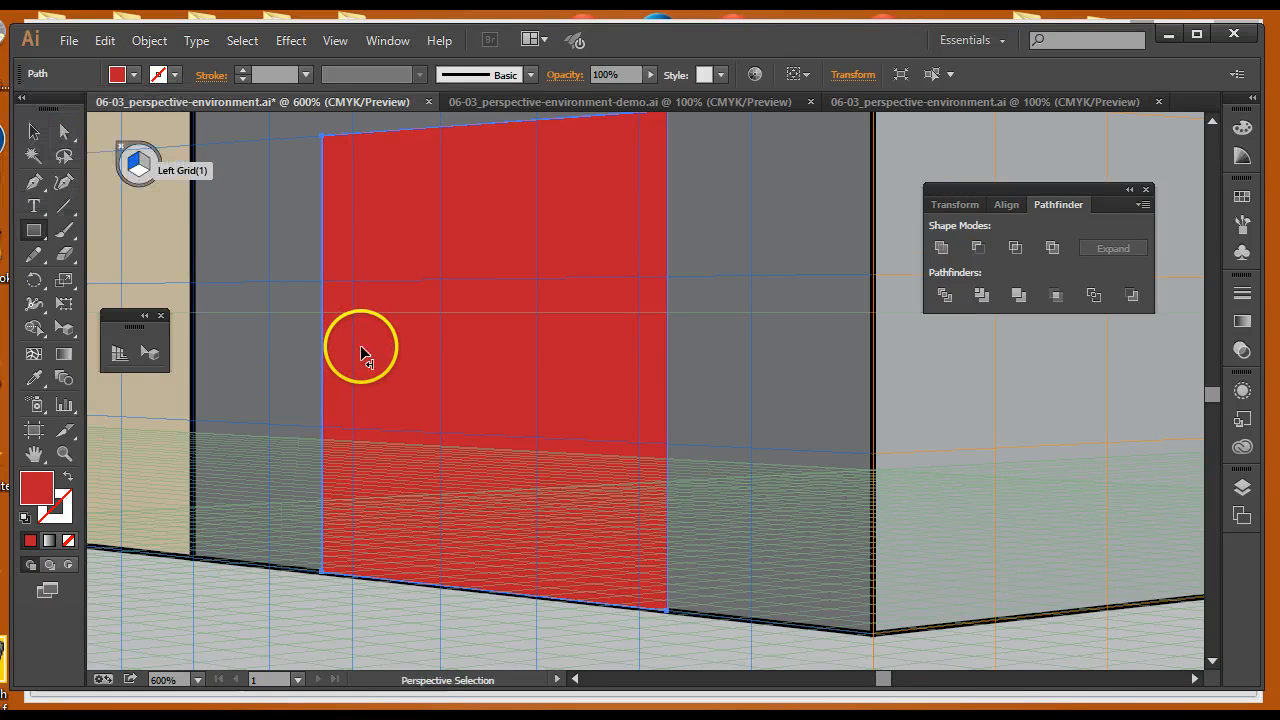
pyautogui.hotkey('ctrl', '-')
pyautogui.hotkey('ctrl', '-')
pyautogui.hotkey('ctrl', '-')
pyautogui.hotkey('ctrl', '-')
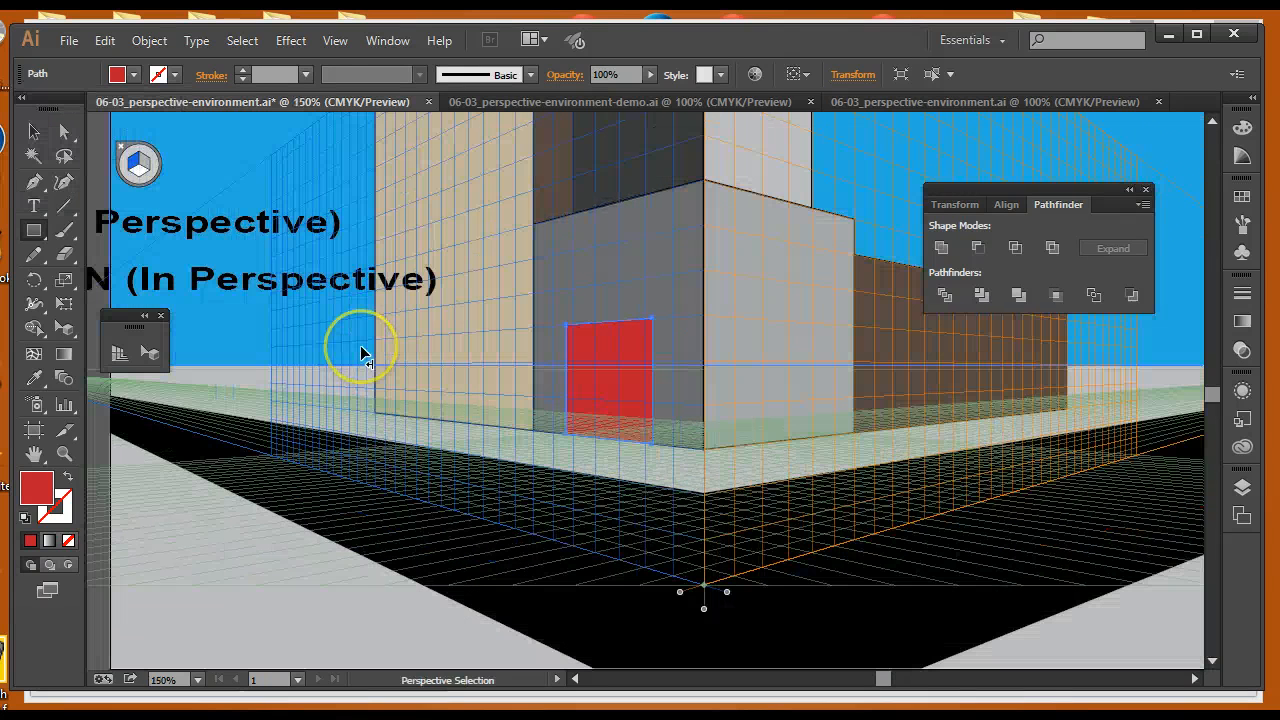
pyautogui.press('m')
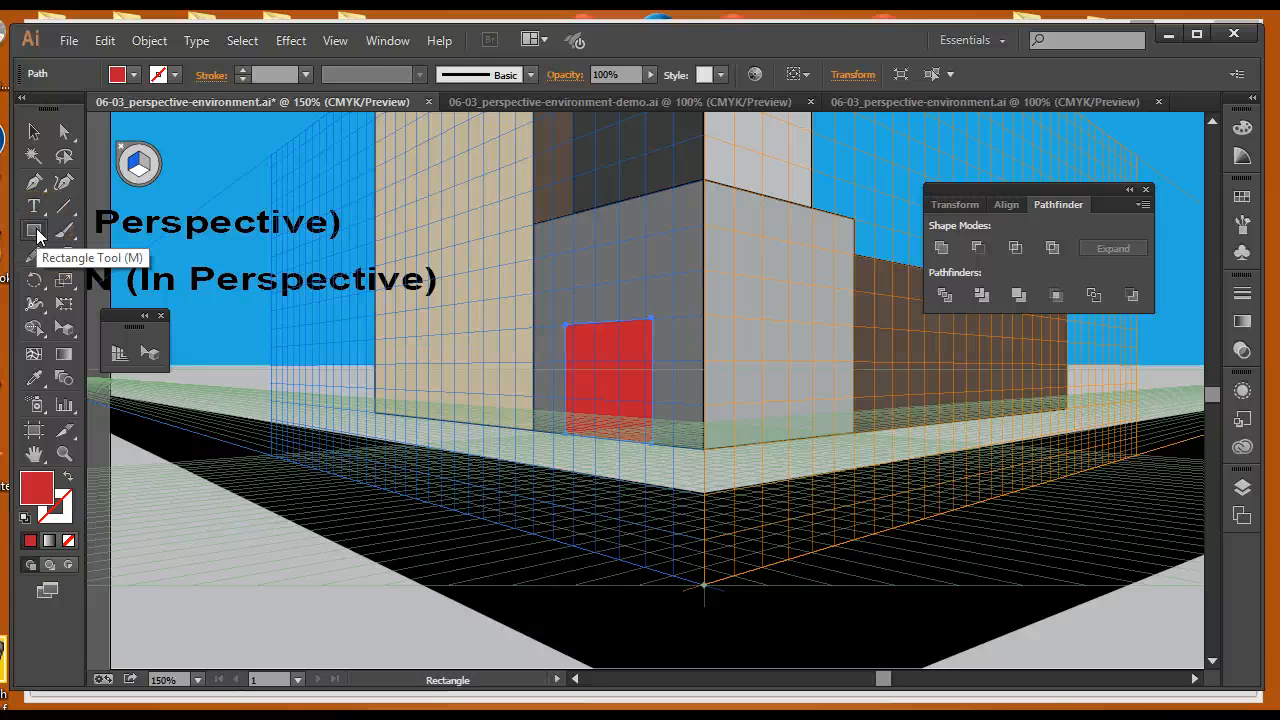
pyautogui.click(137, 166)
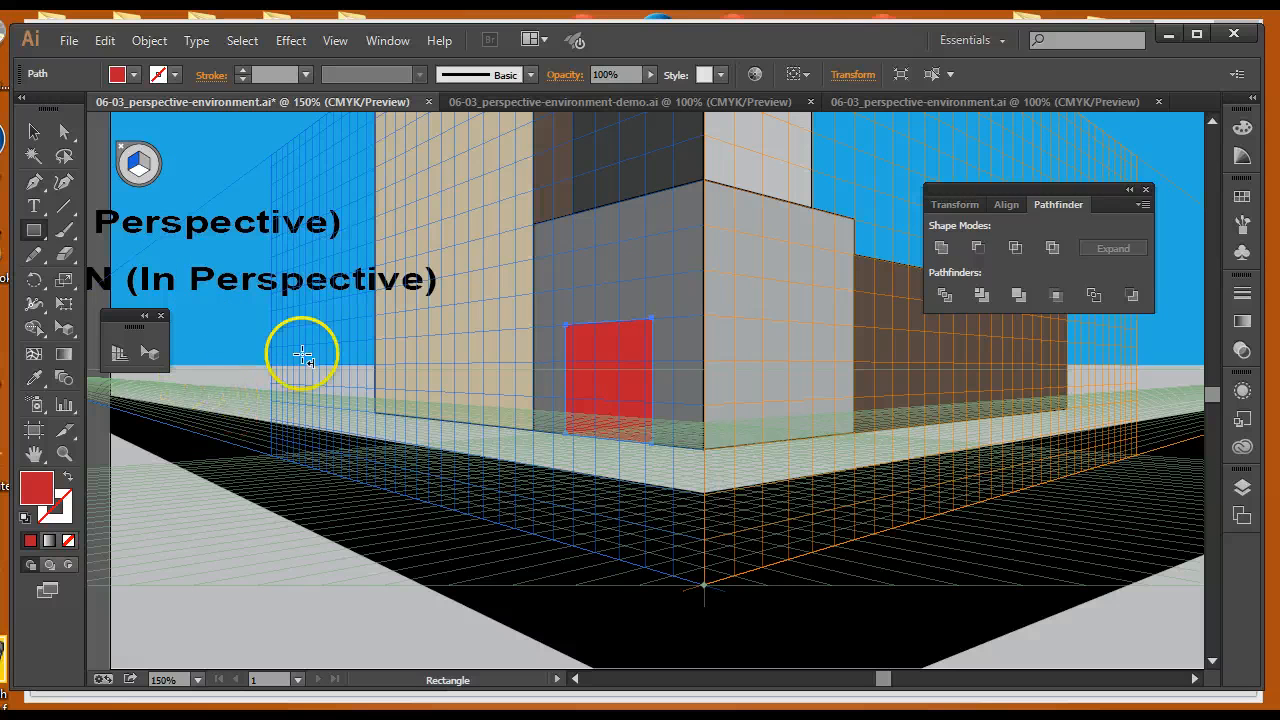
pyautogui.press('space')
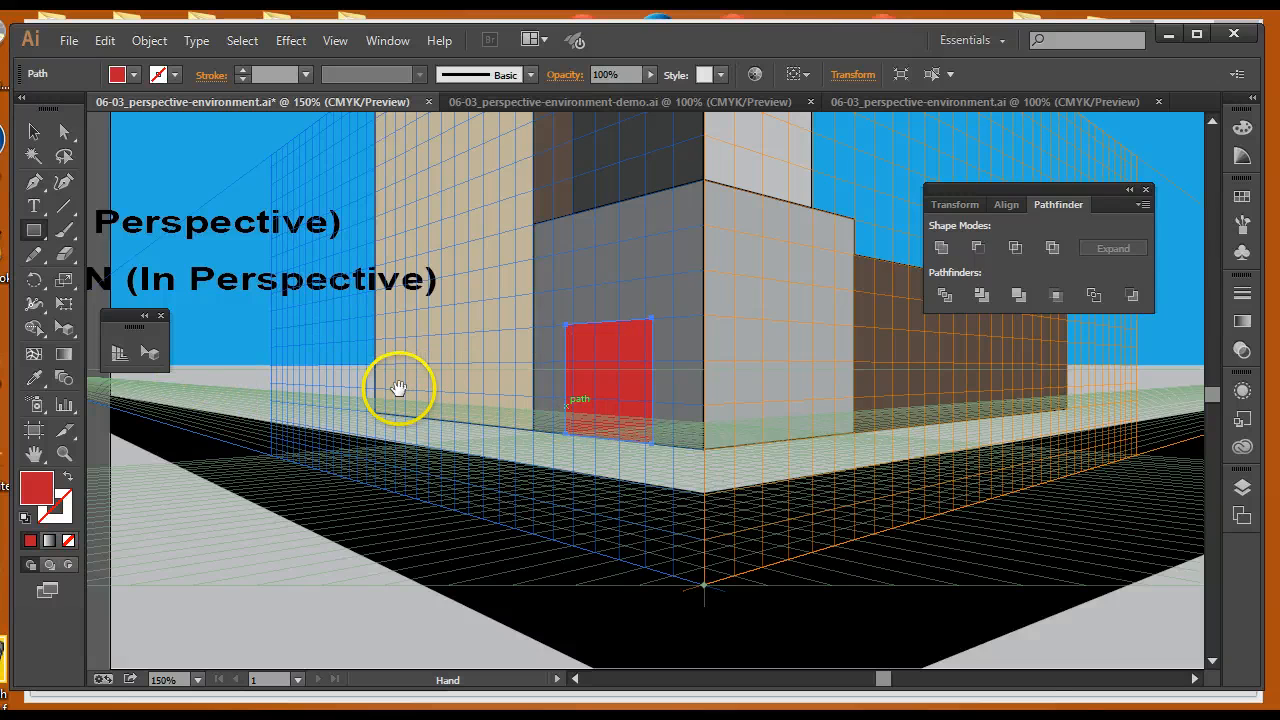
pyautogui.moveTo(398, 388); pyautogui.dragTo(657, 440)
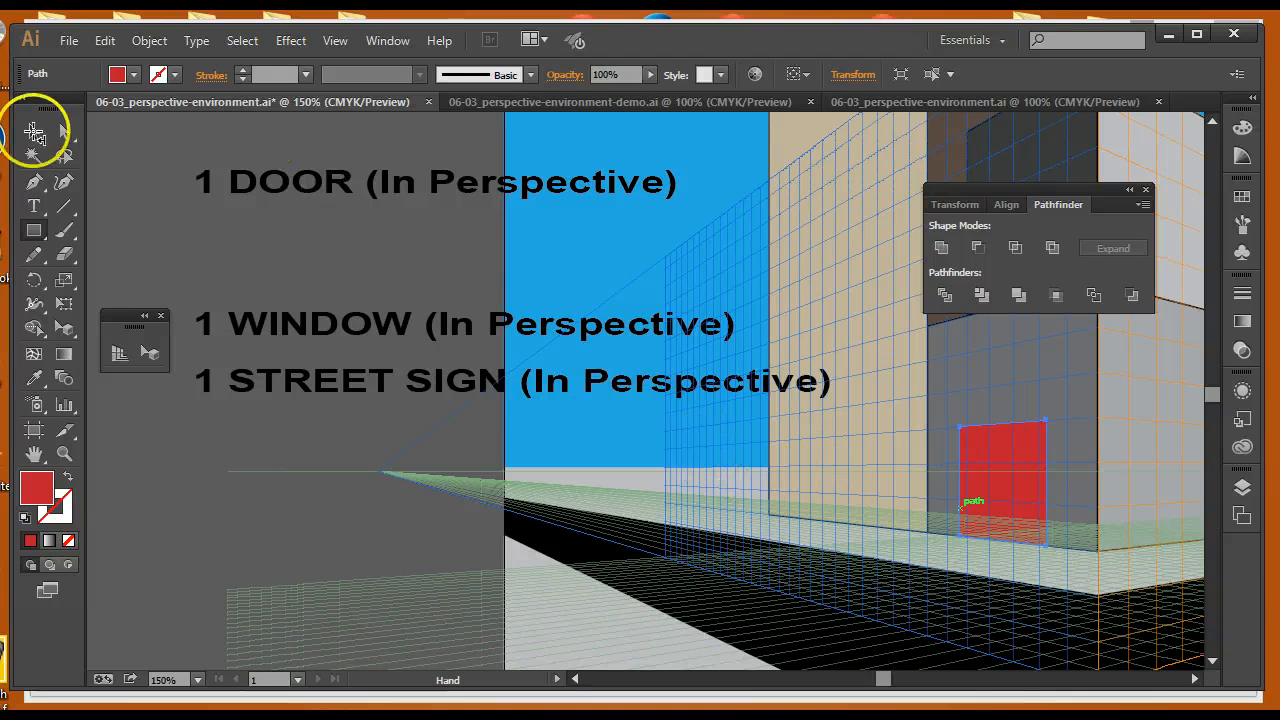
pyautogui.click(33, 131)
pyautogui.moveTo(312, 195); pyautogui.dragTo(316, 214)
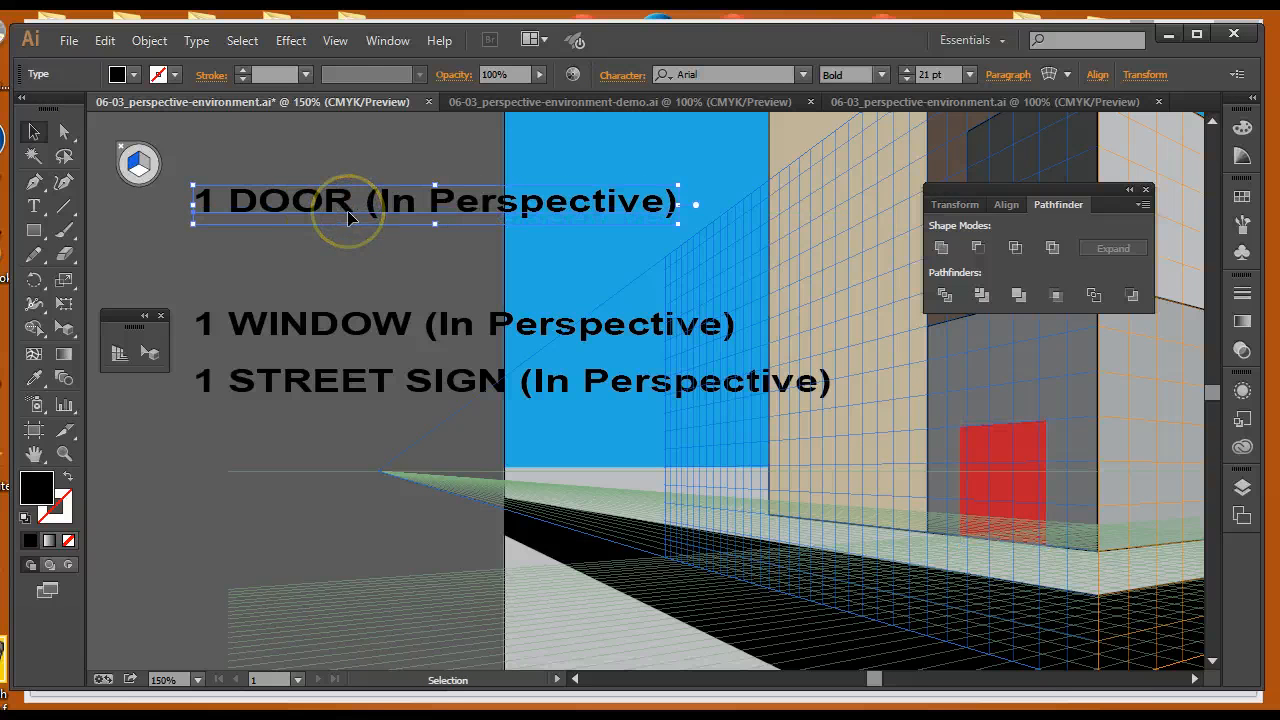
pyautogui.press('Delete')
pyautogui.moveTo(341, 328); pyautogui.dragTo(324, 208)
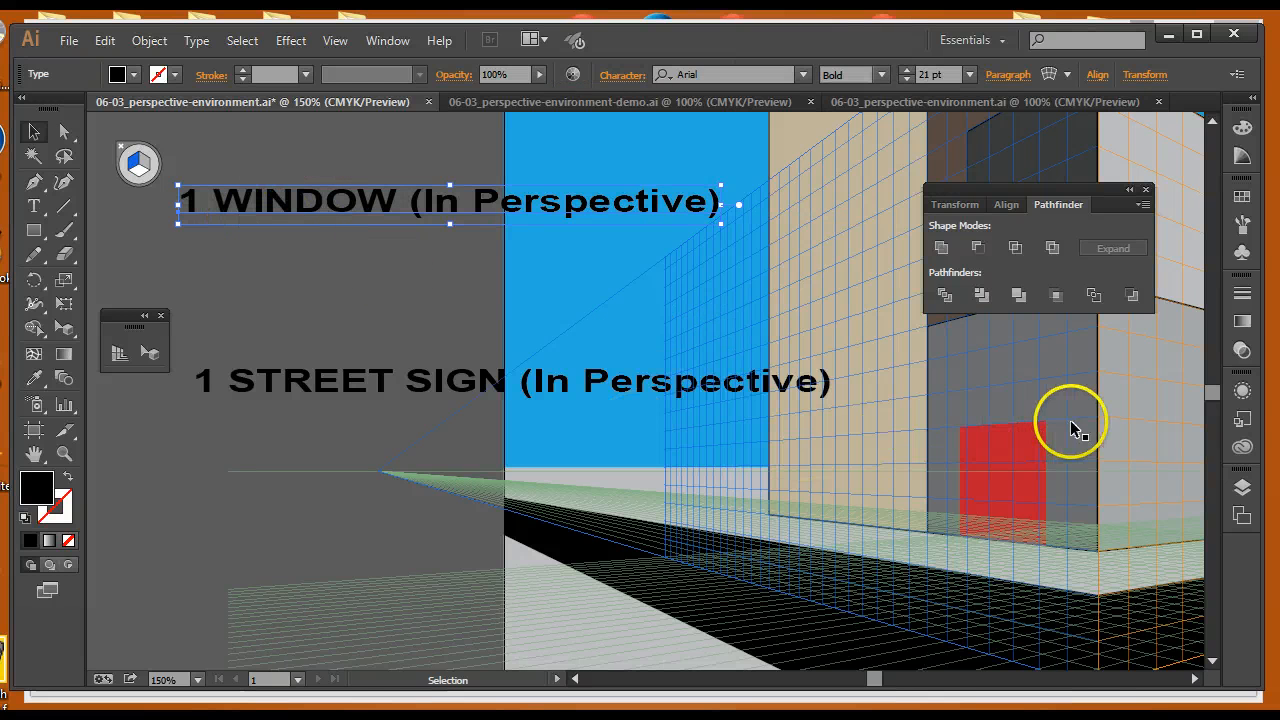
# Draw a window rectangle on the right perspective grid near the top of the lower building's front wall, filled yellow with a 2 pt black stroke
pyautogui.moveTo(1051, 423); pyautogui.dragTo(790, 457)
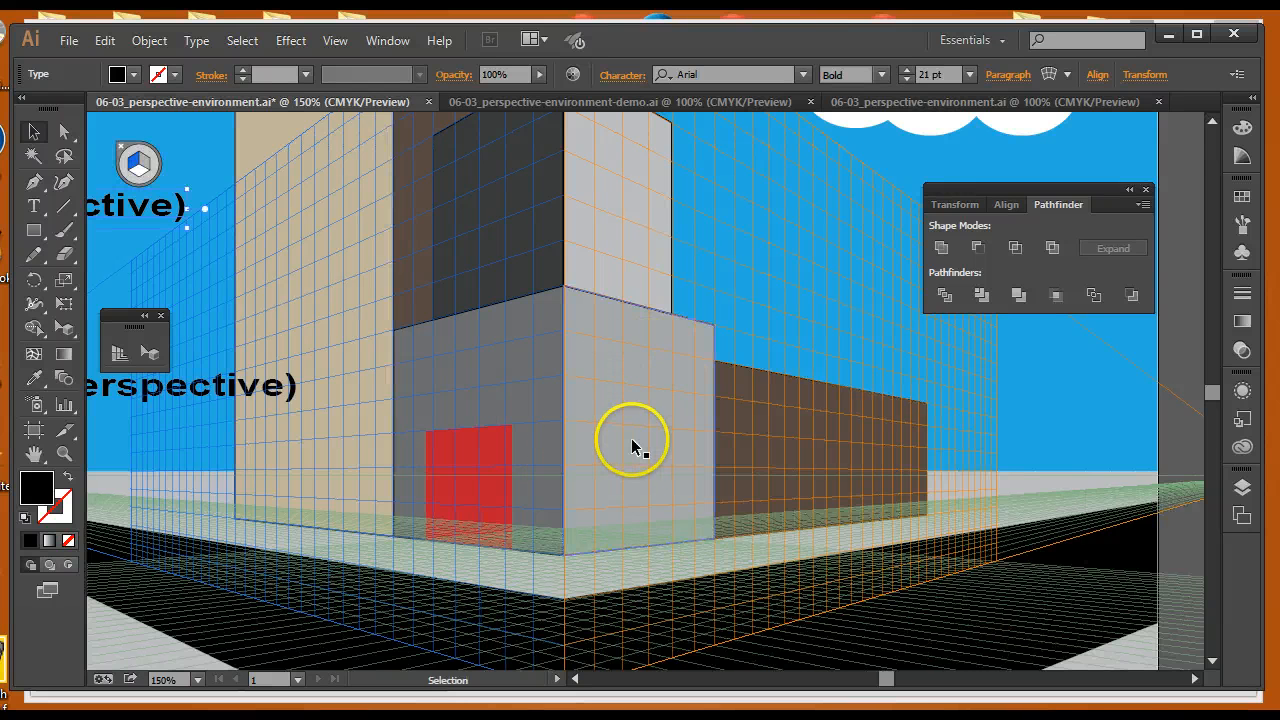
pyautogui.hotkey('ctrl', '=')
pyautogui.hotkey('ctrl', '=')
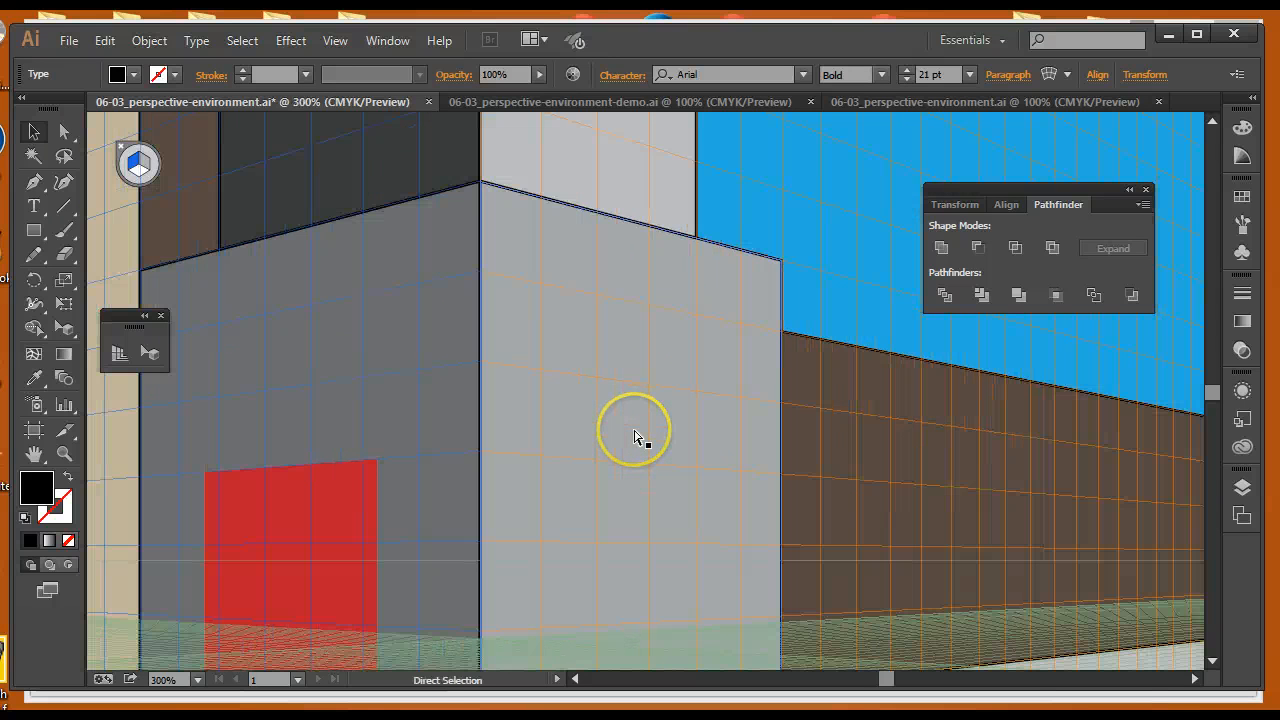
pyautogui.moveTo(651, 402); pyautogui.dragTo(655, 361)
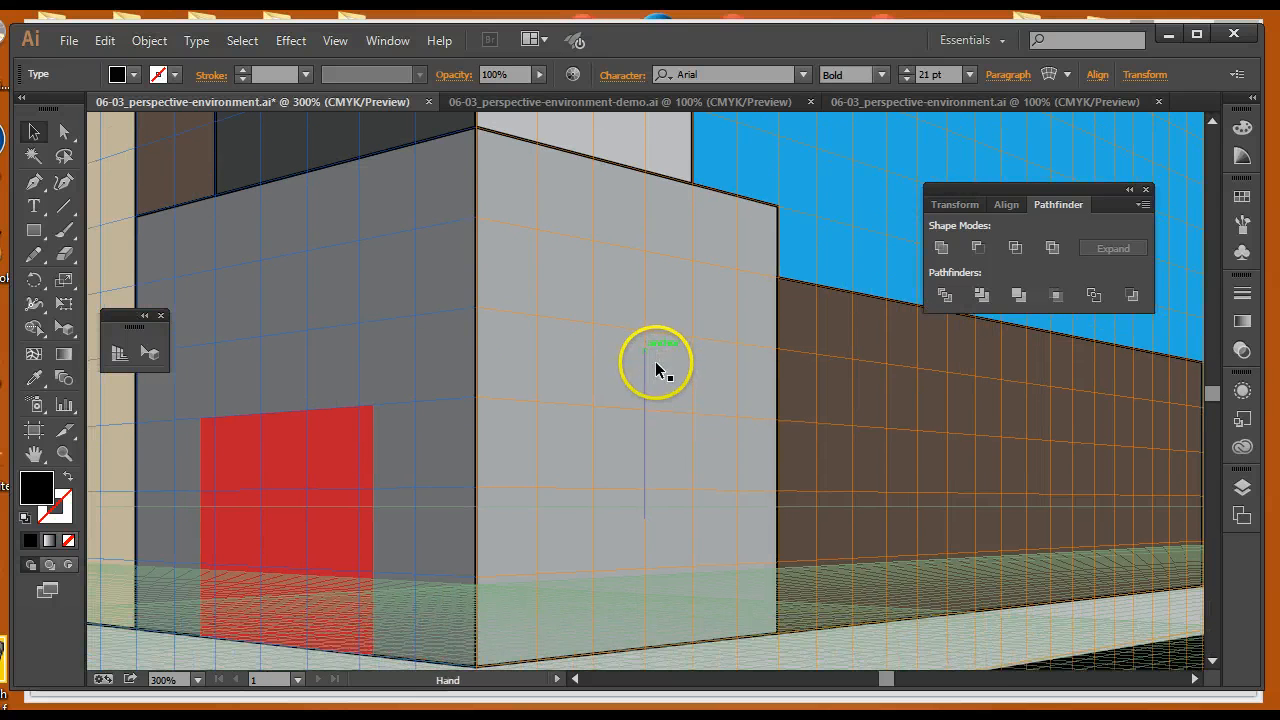
pyautogui.click(33, 229)
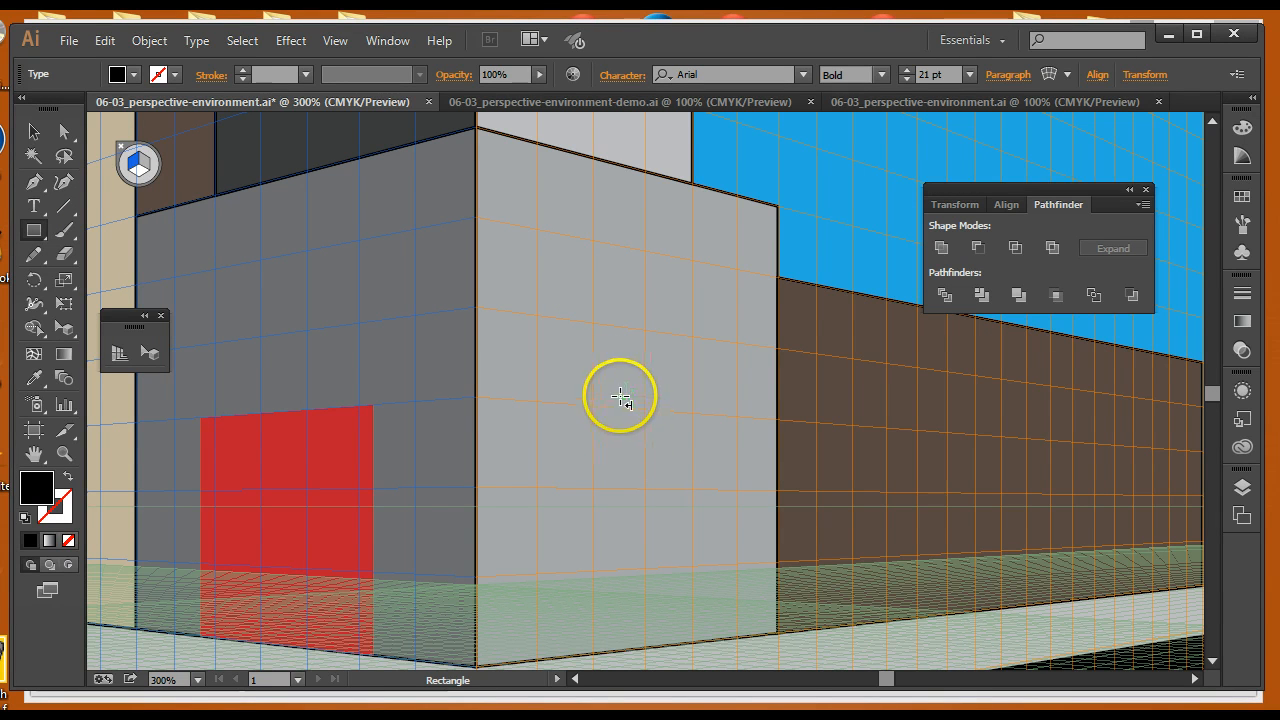
pyautogui.click(146, 167)
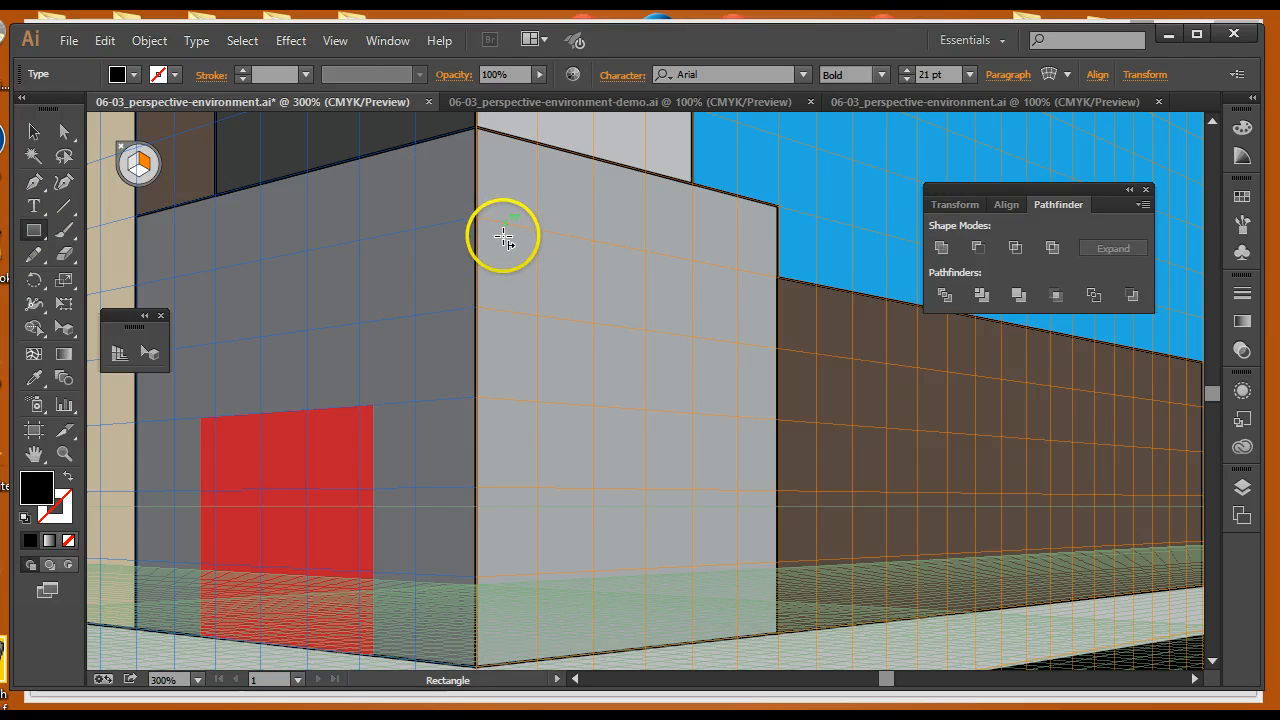
pyautogui.moveTo(504, 237); pyautogui.dragTo(593, 368)
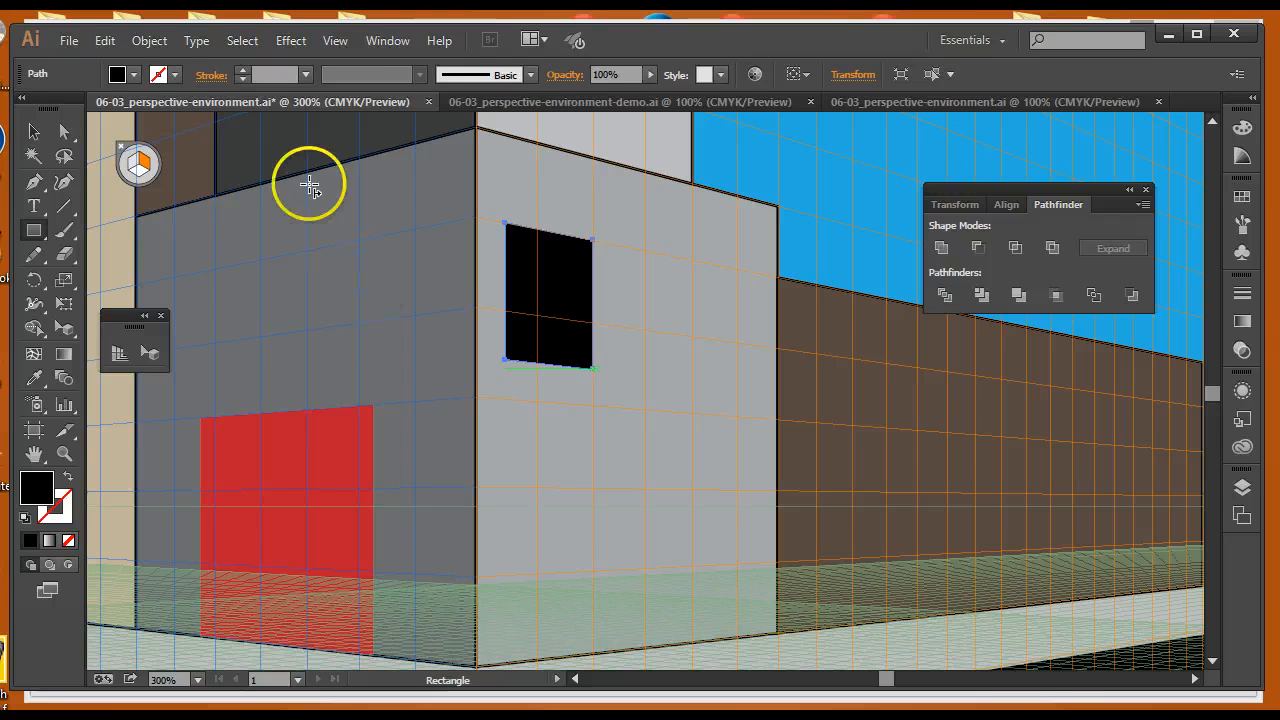
pyautogui.click(134, 76)
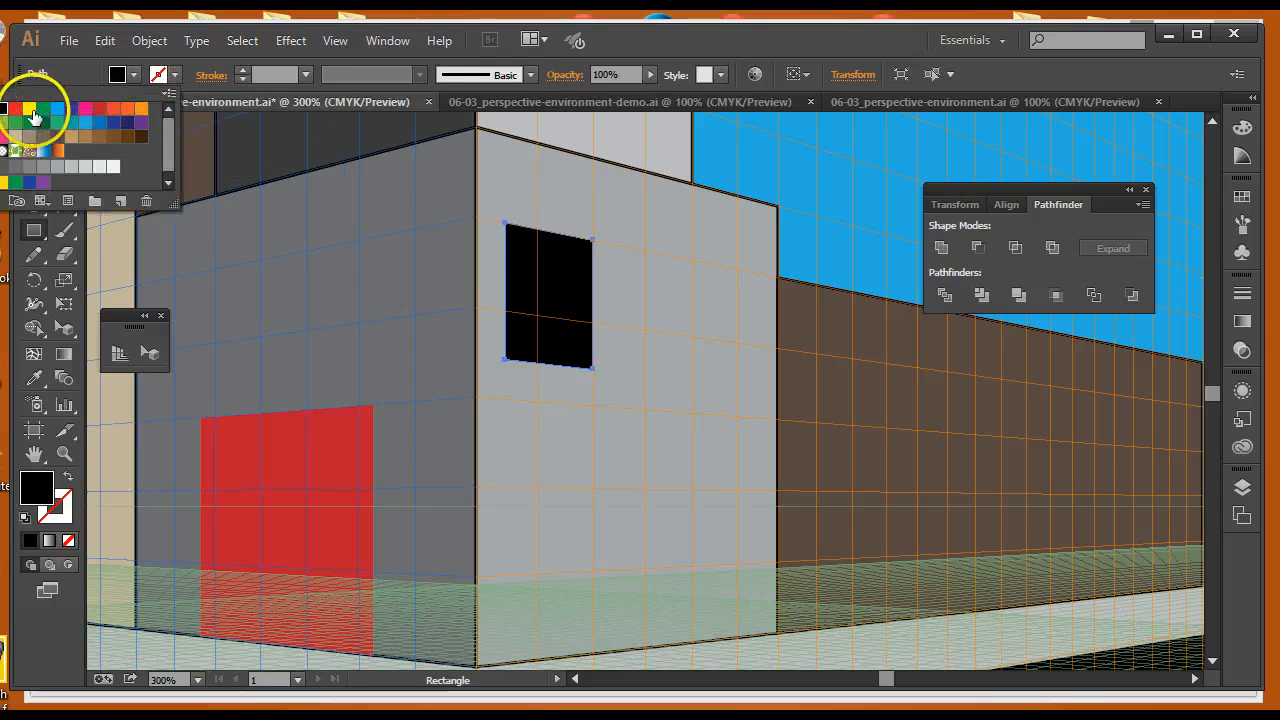
pyautogui.click(29, 108)
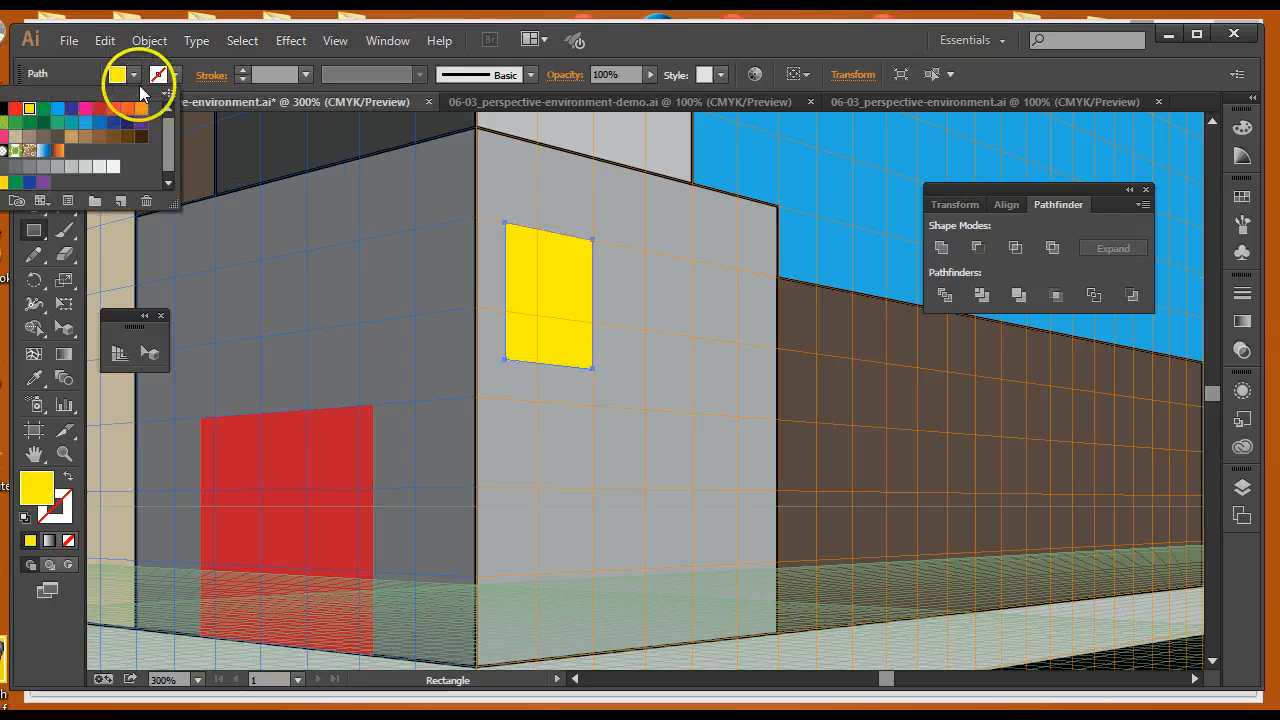
pyautogui.click(240, 73)
pyautogui.click(241, 72)
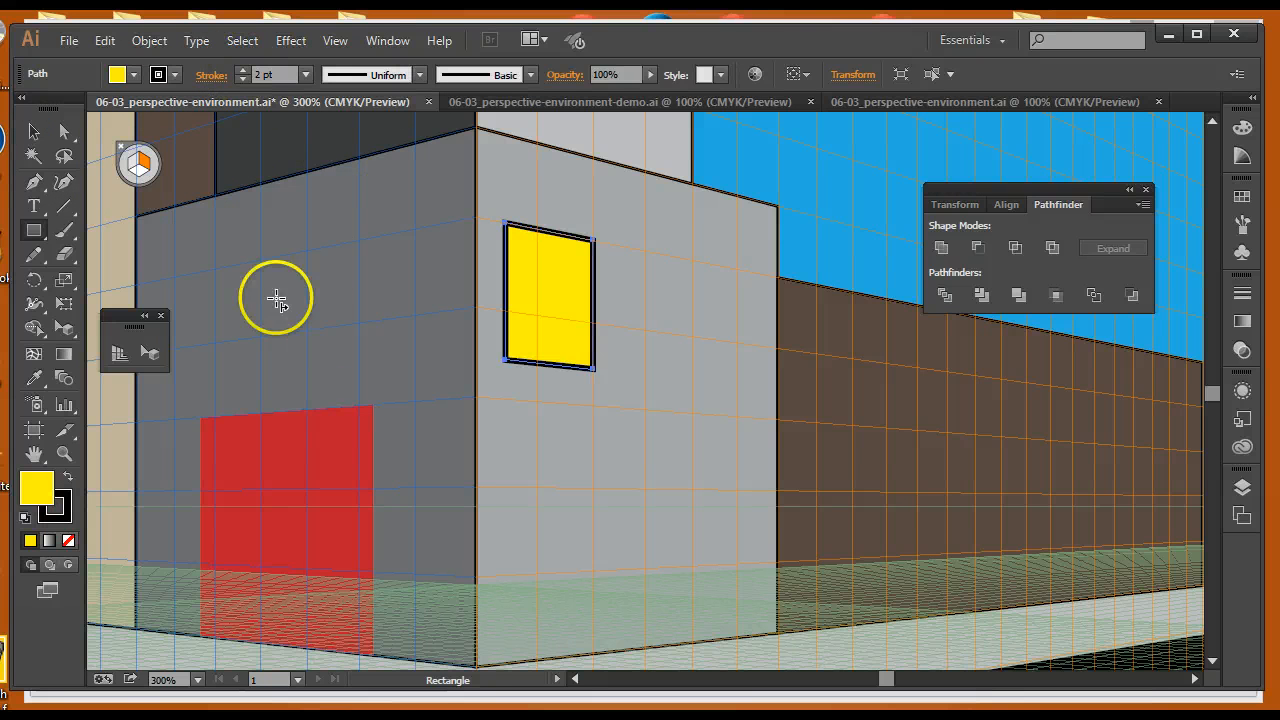
# Duplicate the yellow window three times on the right wall to form a two-by-two arrangement of windows
pyautogui.click(149, 355)
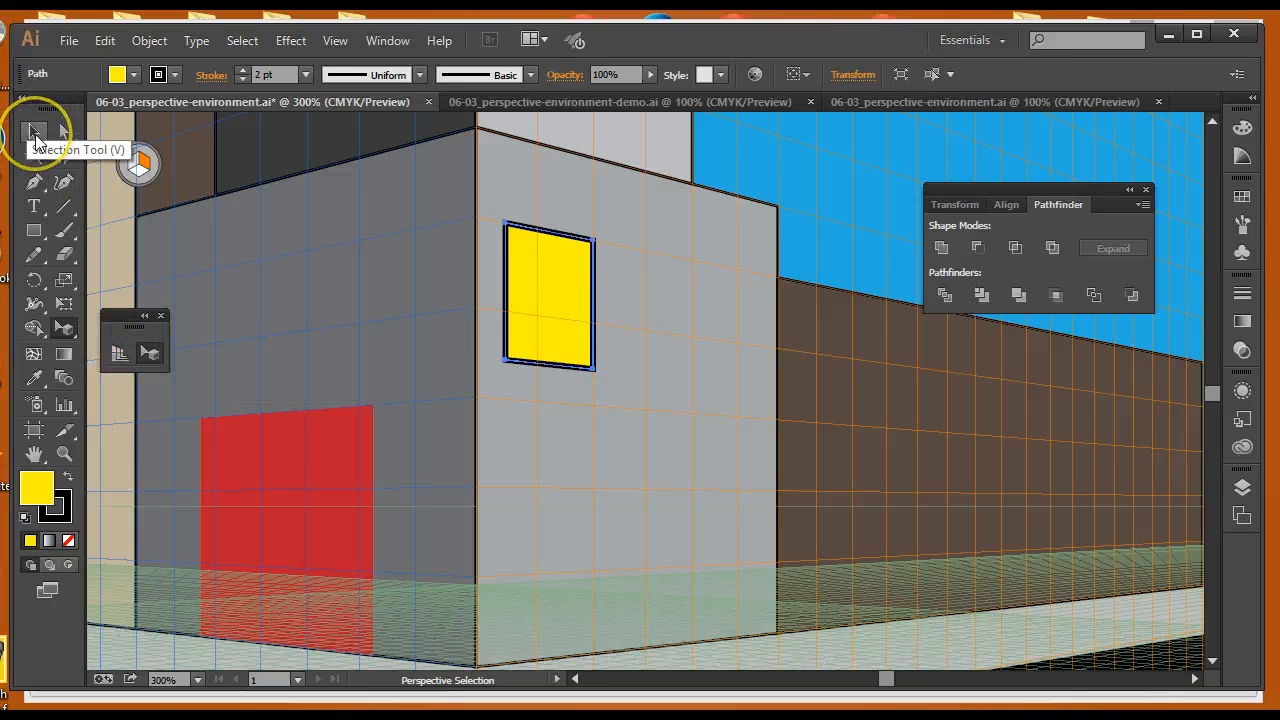
pyautogui.click(148, 356)
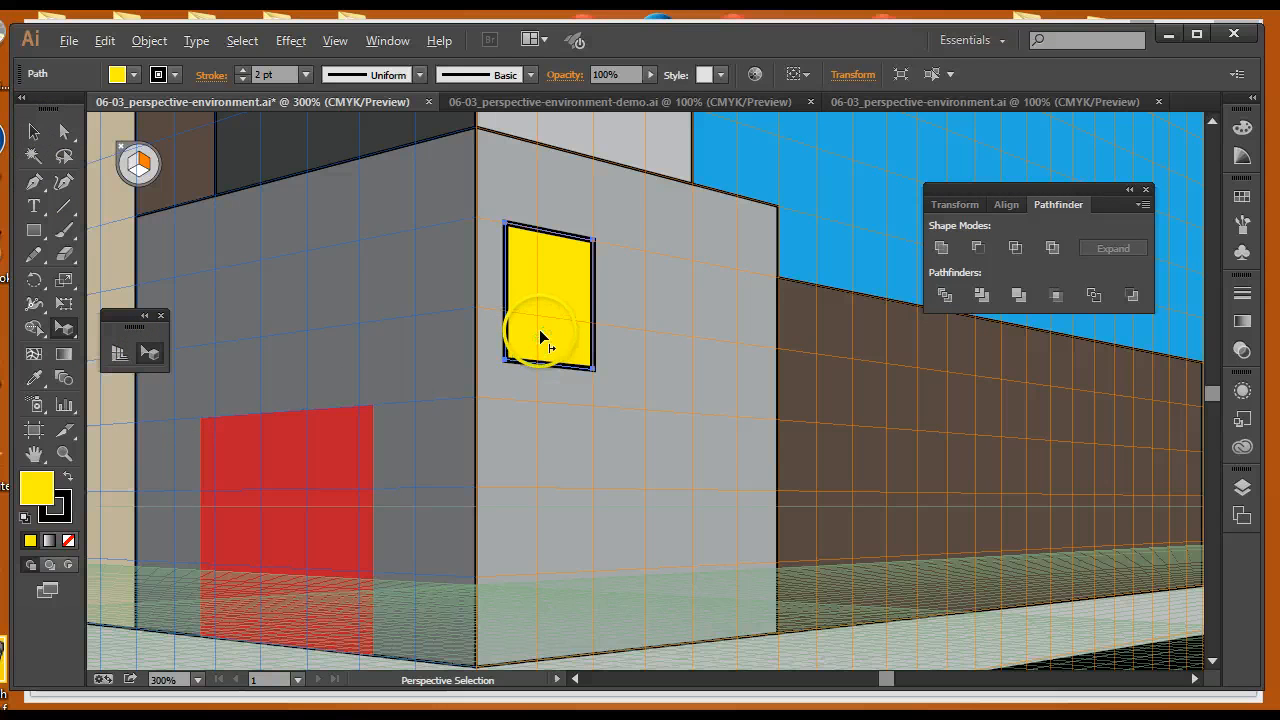
pyautogui.moveTo(539, 336); pyautogui.dragTo(687, 352)
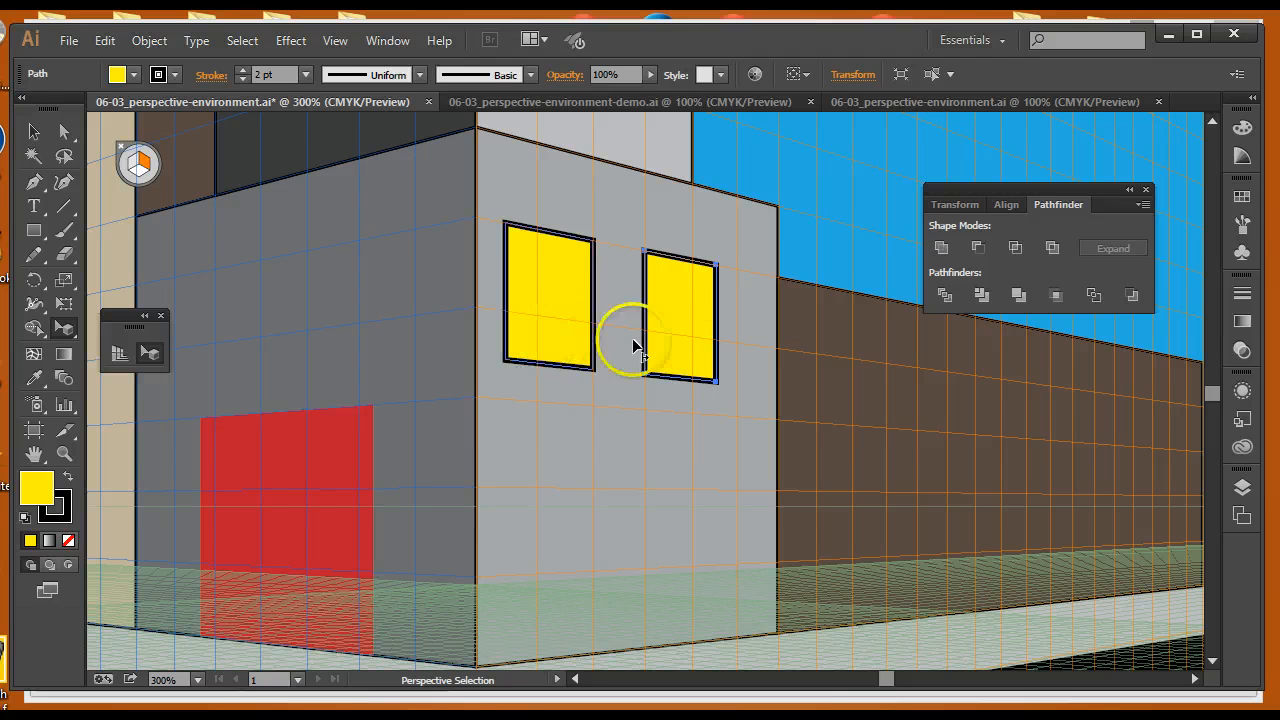
pyautogui.moveTo(555, 330); pyautogui.dragTo(552, 490)
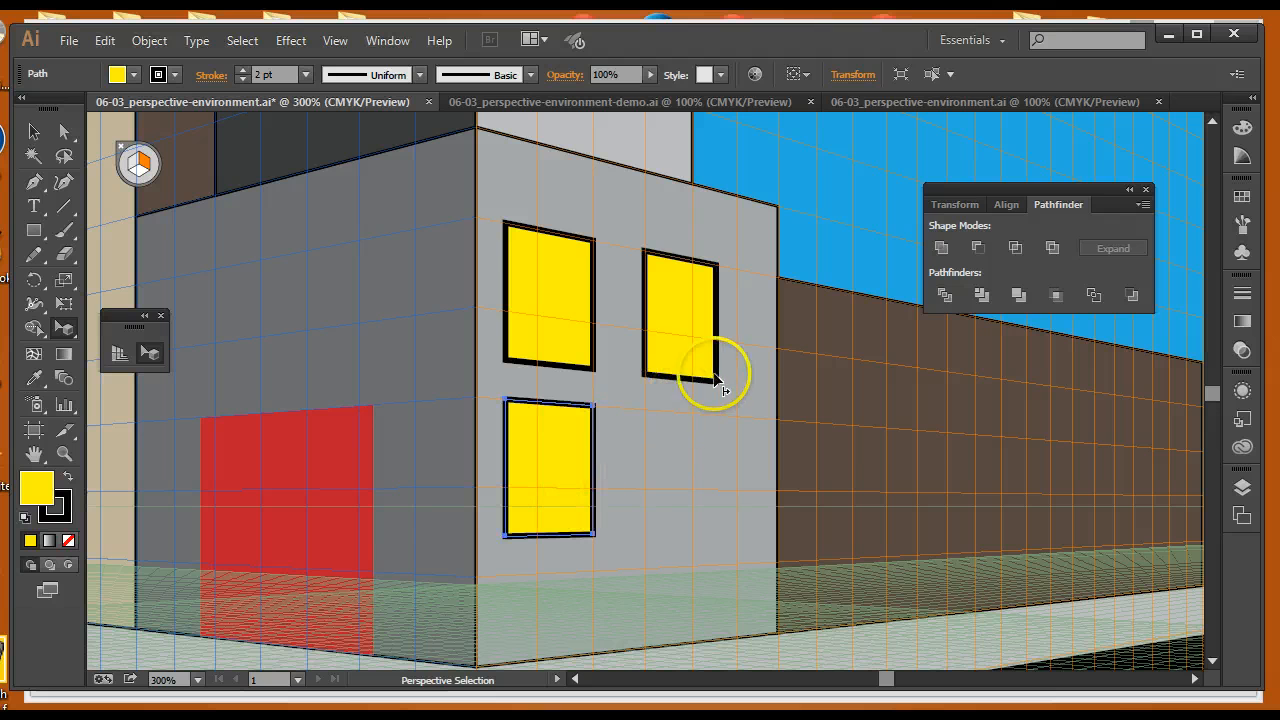
pyautogui.moveTo(694, 343); pyautogui.dragTo(688, 491)
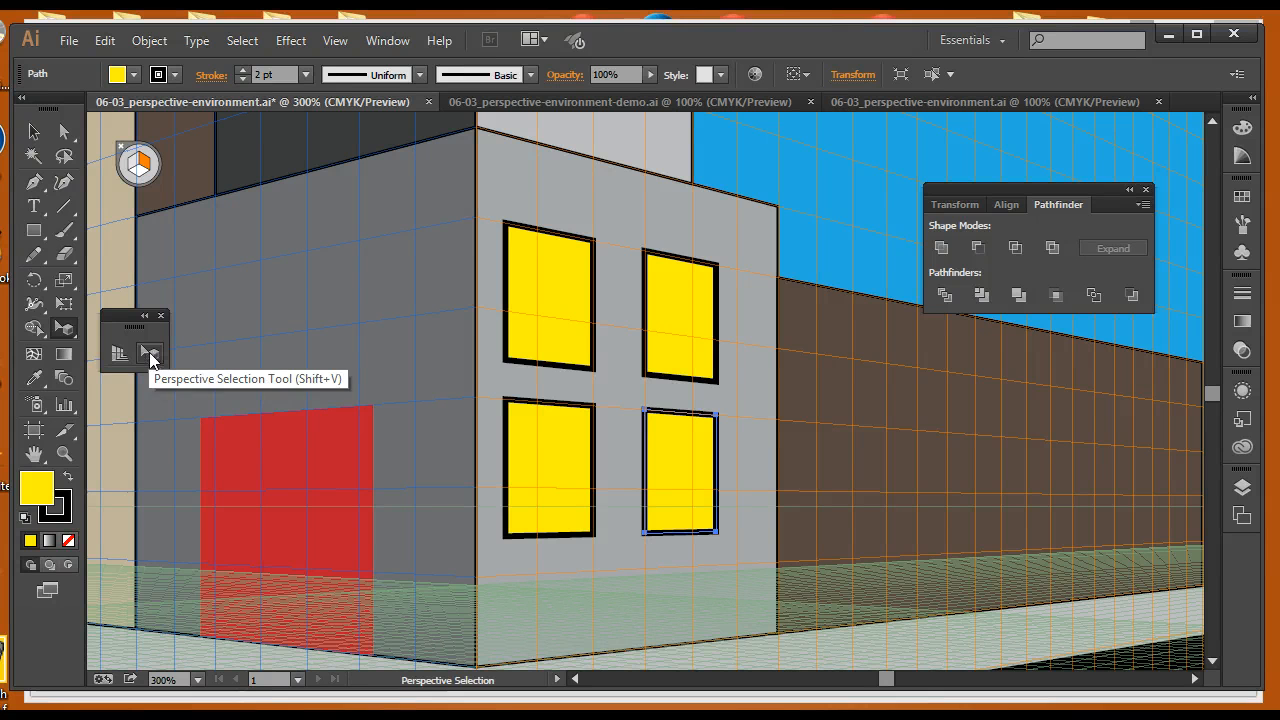
# Delete the 1 WINDOW (In Perspective) label and move the 1 STREET SIGN (In Perspective) label up into the top position
pyautogui.click(33, 132)
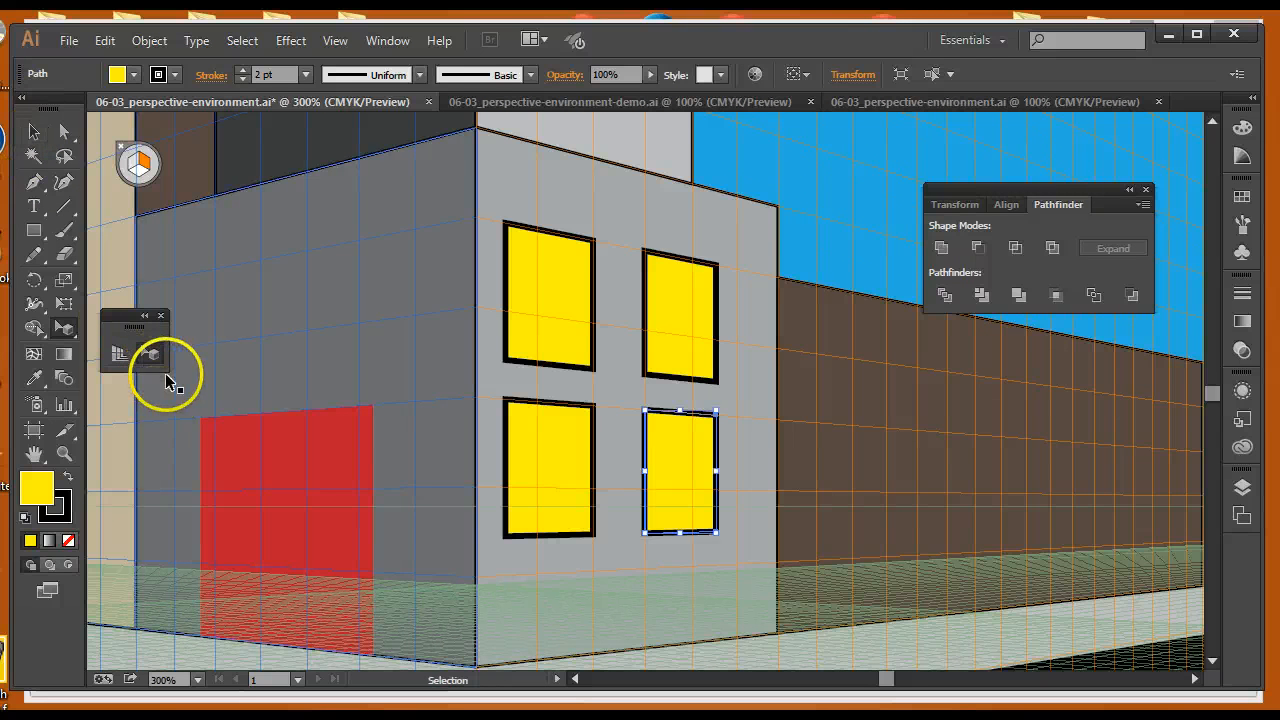
pyautogui.hotkey('ctrl', '-')
pyautogui.hotkey('ctrl', '-')
pyautogui.hotkey('ctrl', '-')
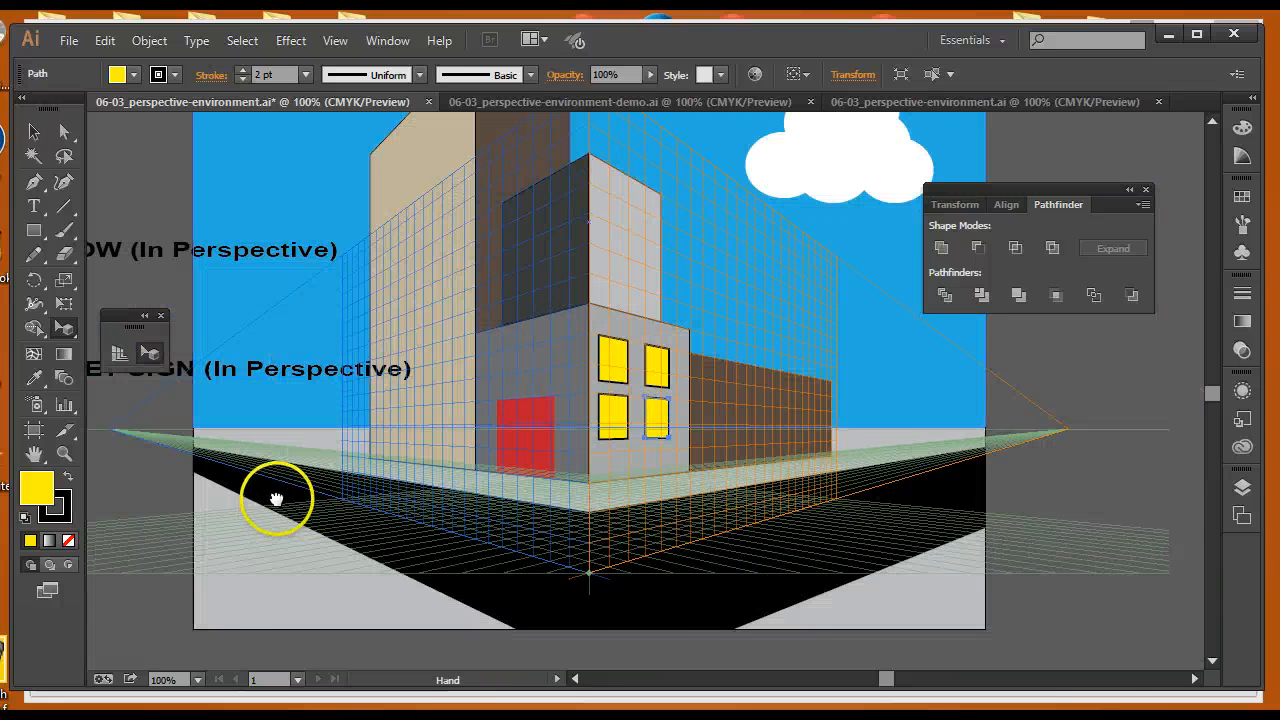
pyautogui.moveTo(277, 500); pyautogui.dragTo(457, 531)
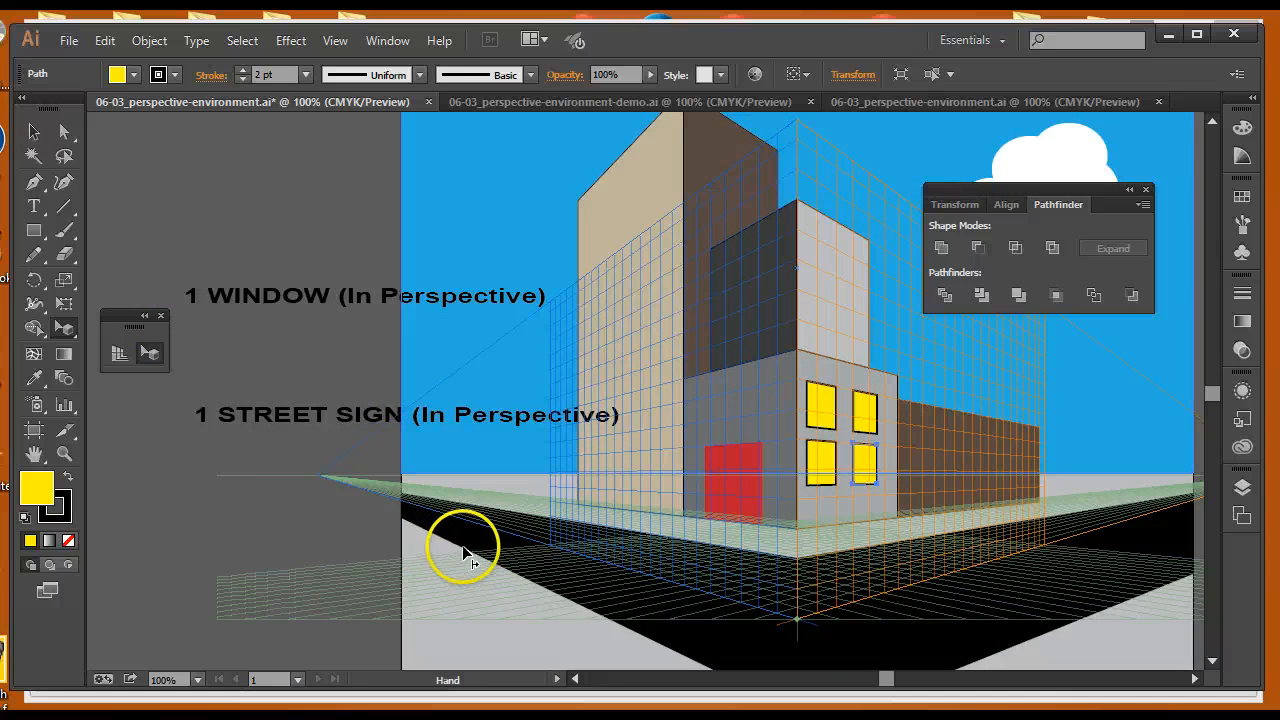
pyautogui.press('v')
pyautogui.click(327, 288)
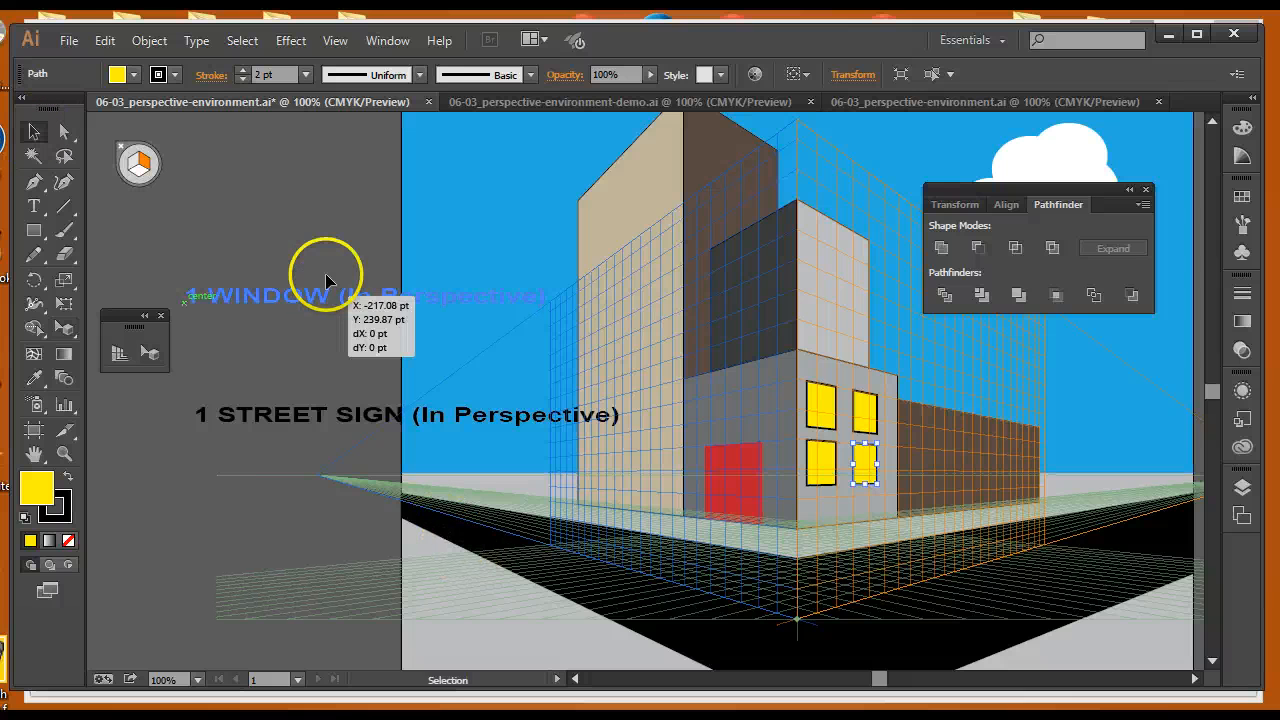
pyautogui.moveTo(326, 277); pyautogui.dragTo(350, 258)
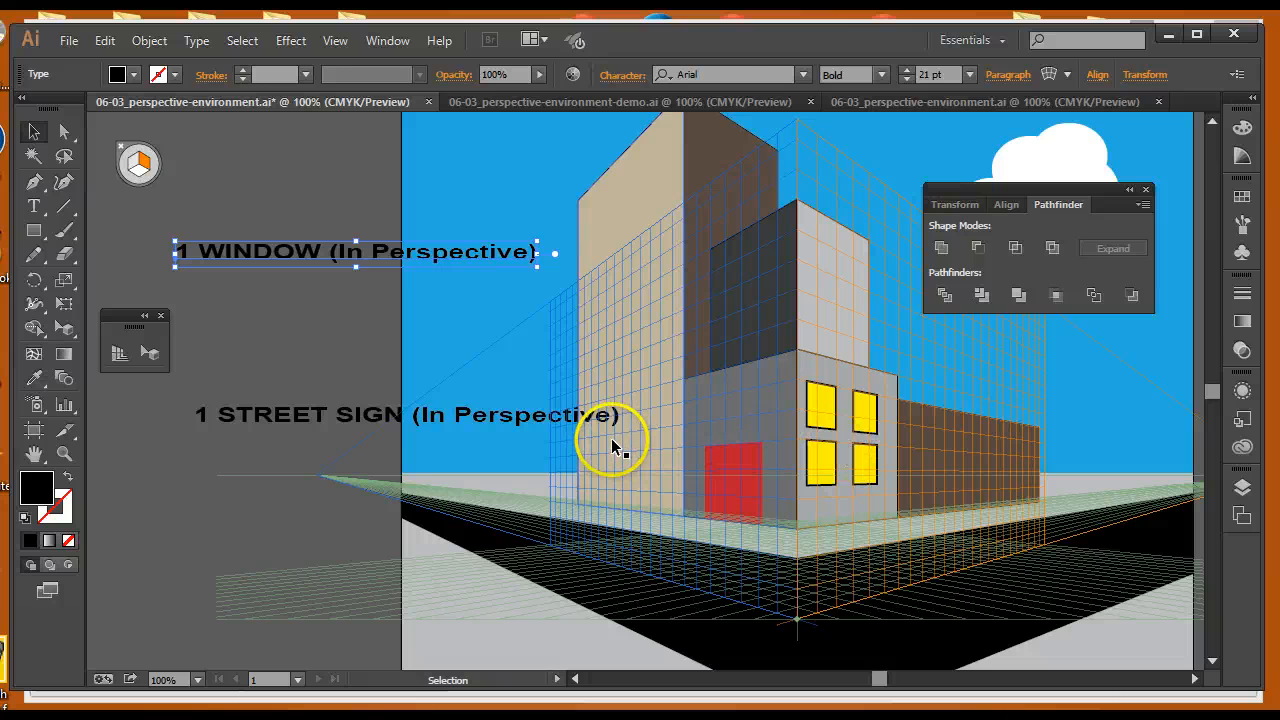
pyautogui.press('Delete')
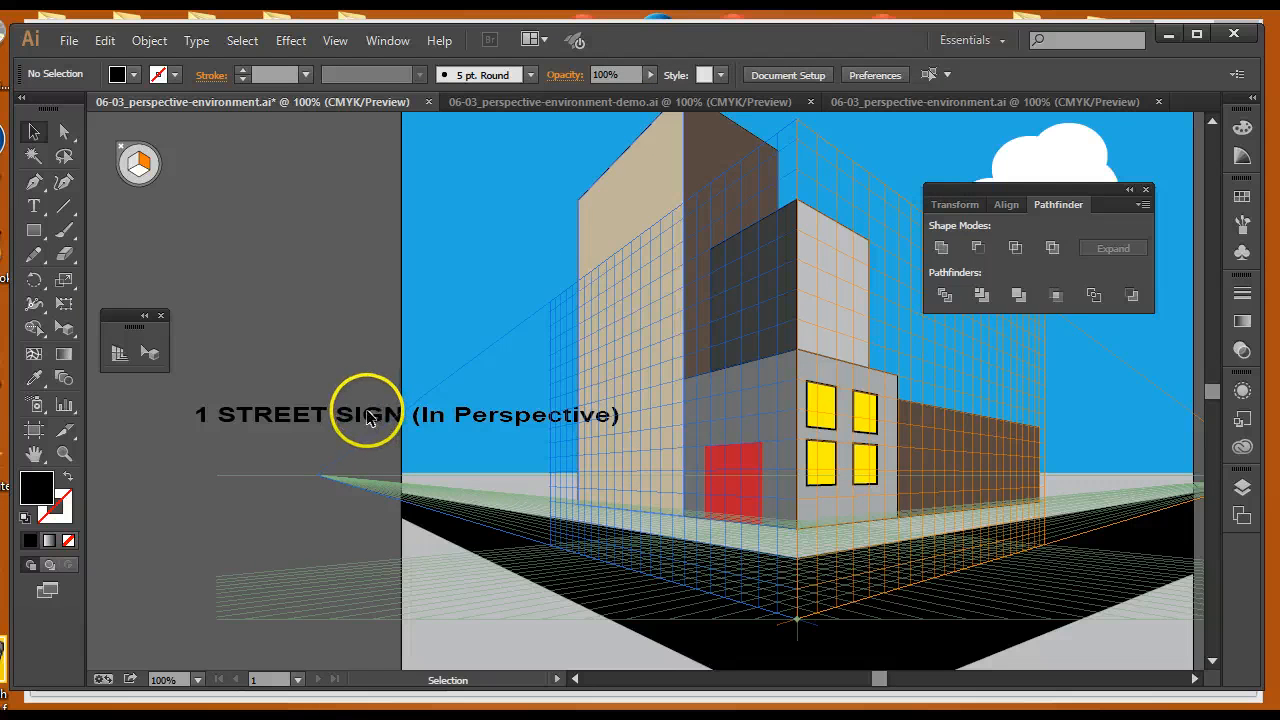
pyautogui.moveTo(368, 418); pyautogui.dragTo(349, 165)
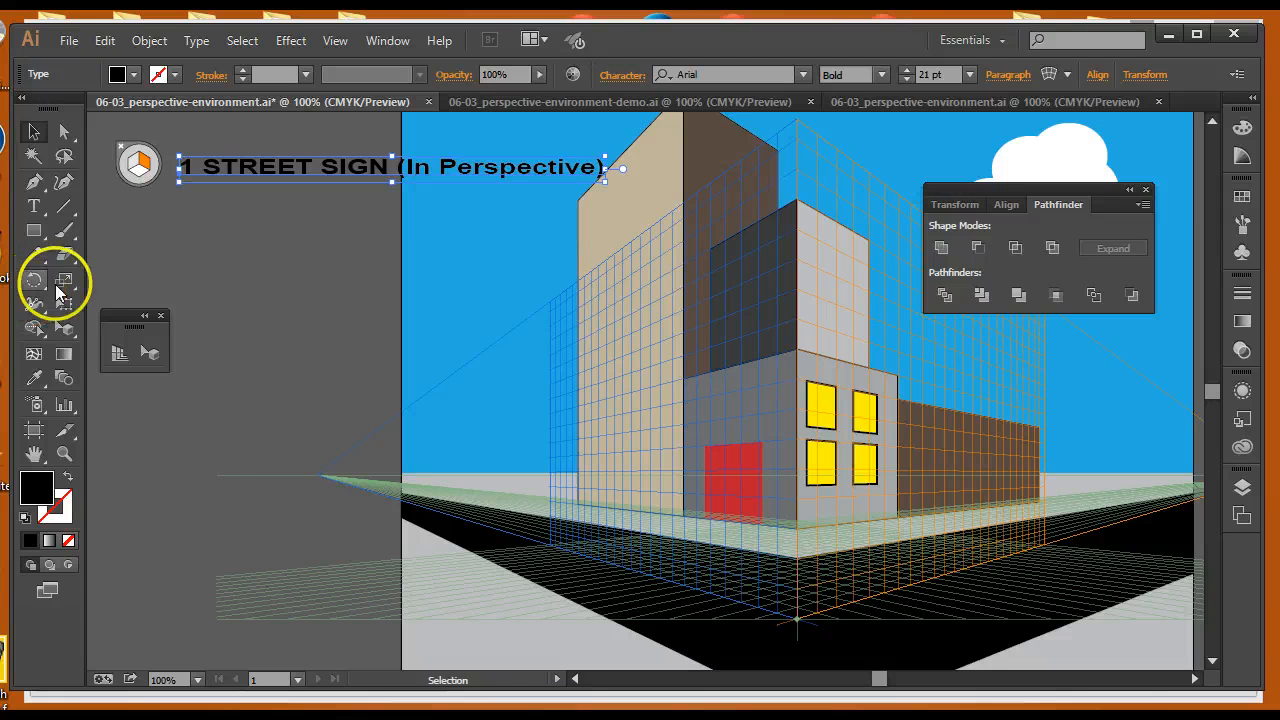
# With no active grid, draw an octagon polygon of 50 pt radius beside the scene, filled red with a 3 pt white stroke
pyautogui.click(33, 233)
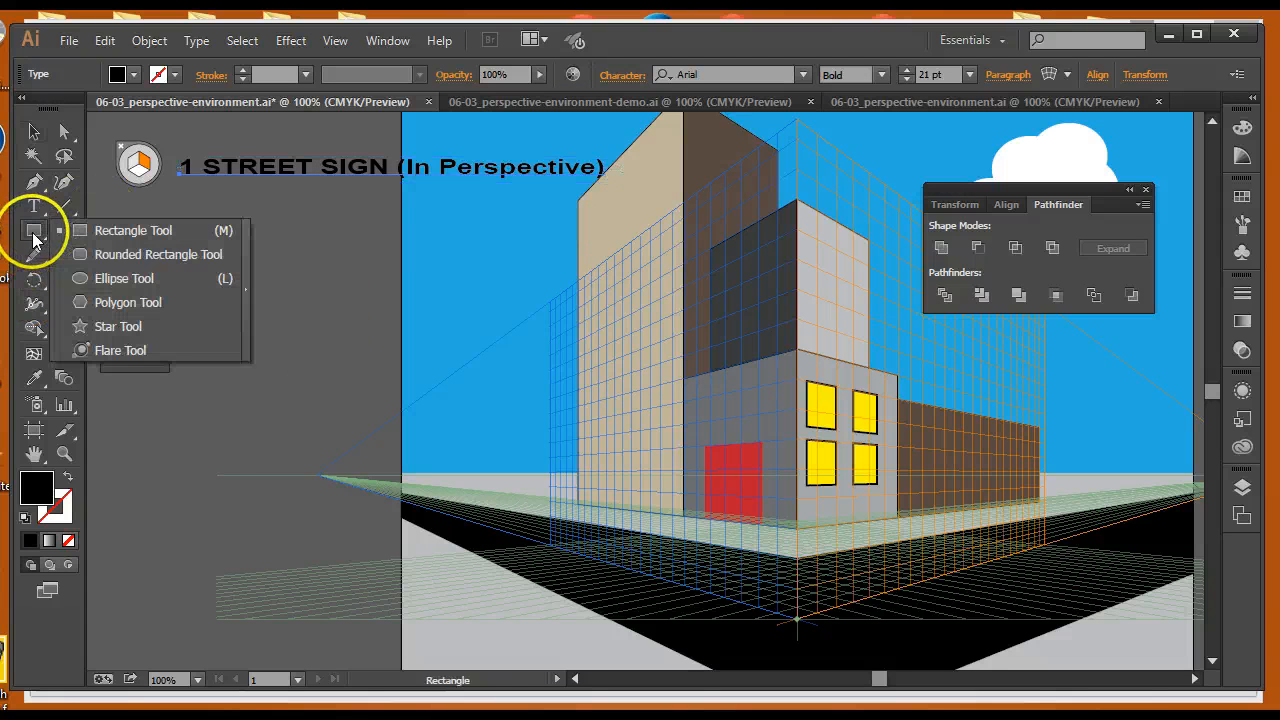
pyautogui.click(80, 300)
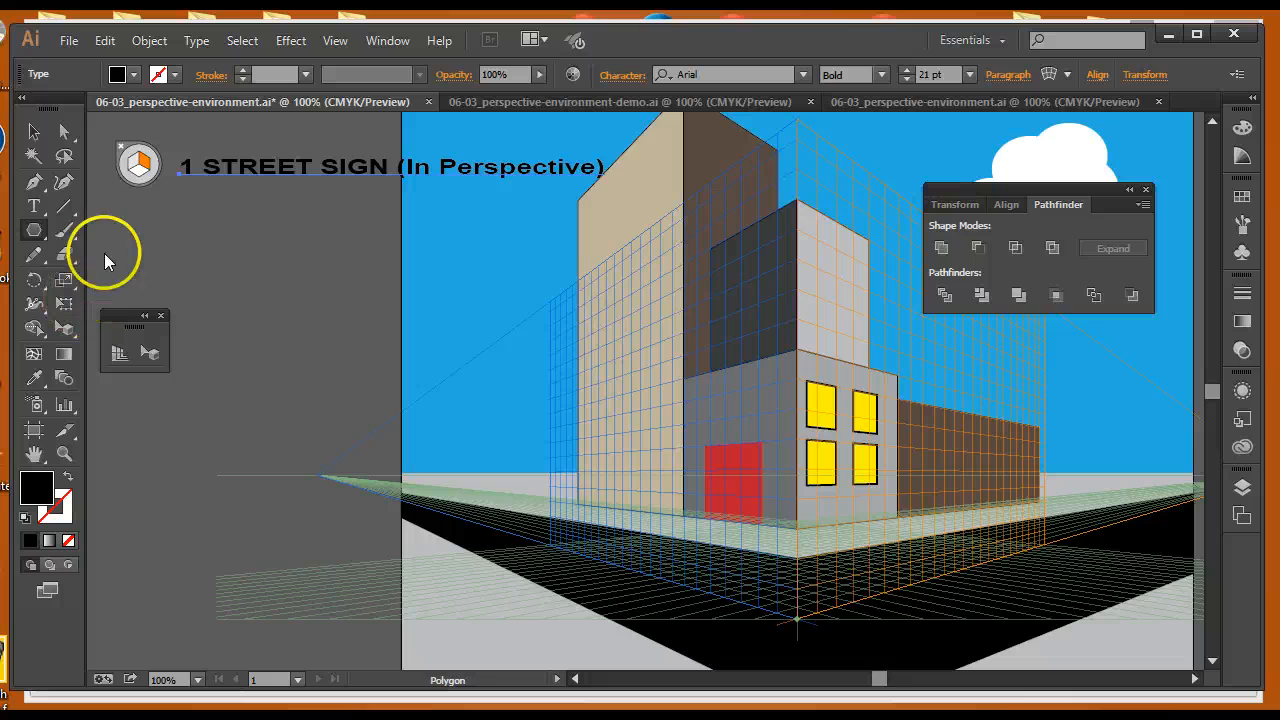
pyautogui.click(126, 153)
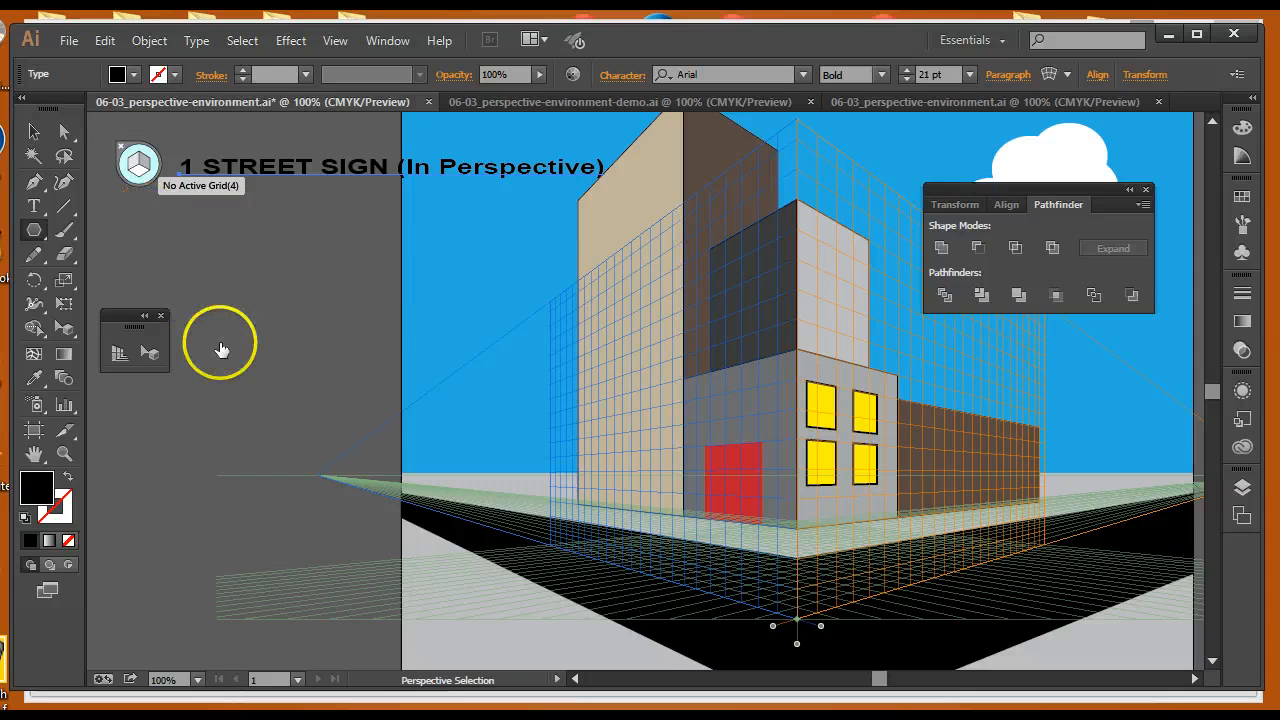
pyautogui.click(265, 352)
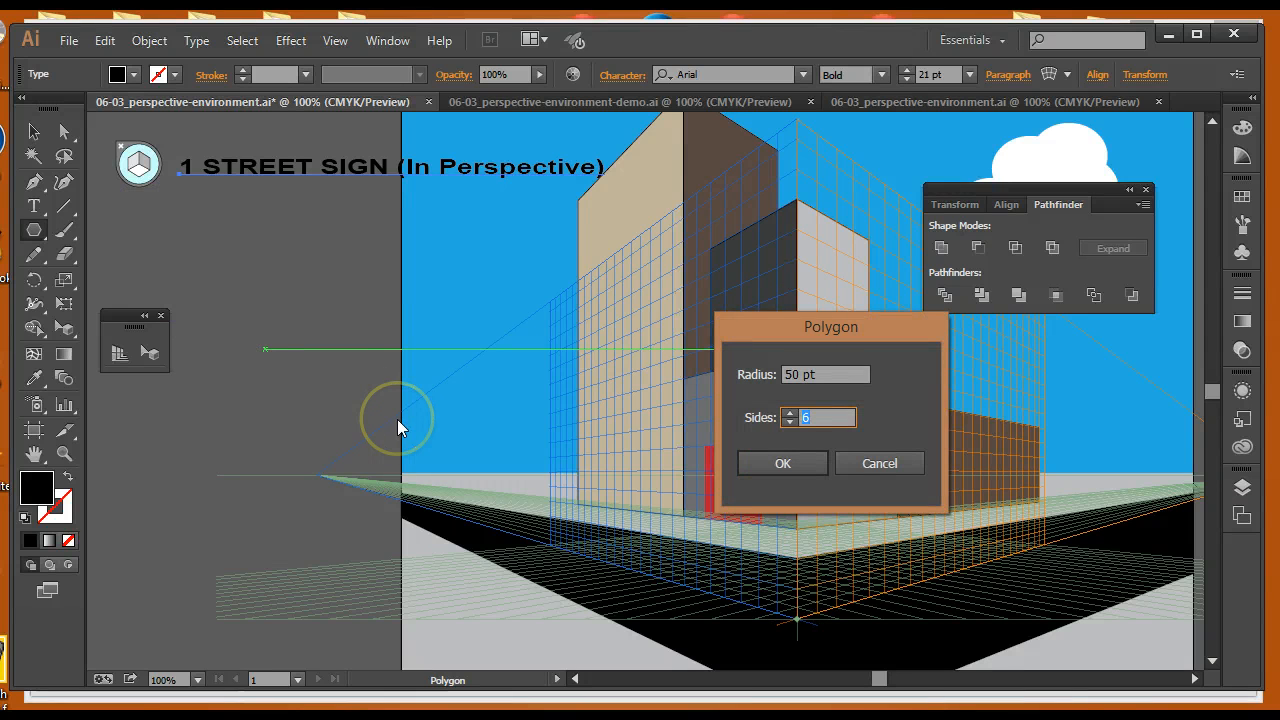
pyautogui.click(783, 463)
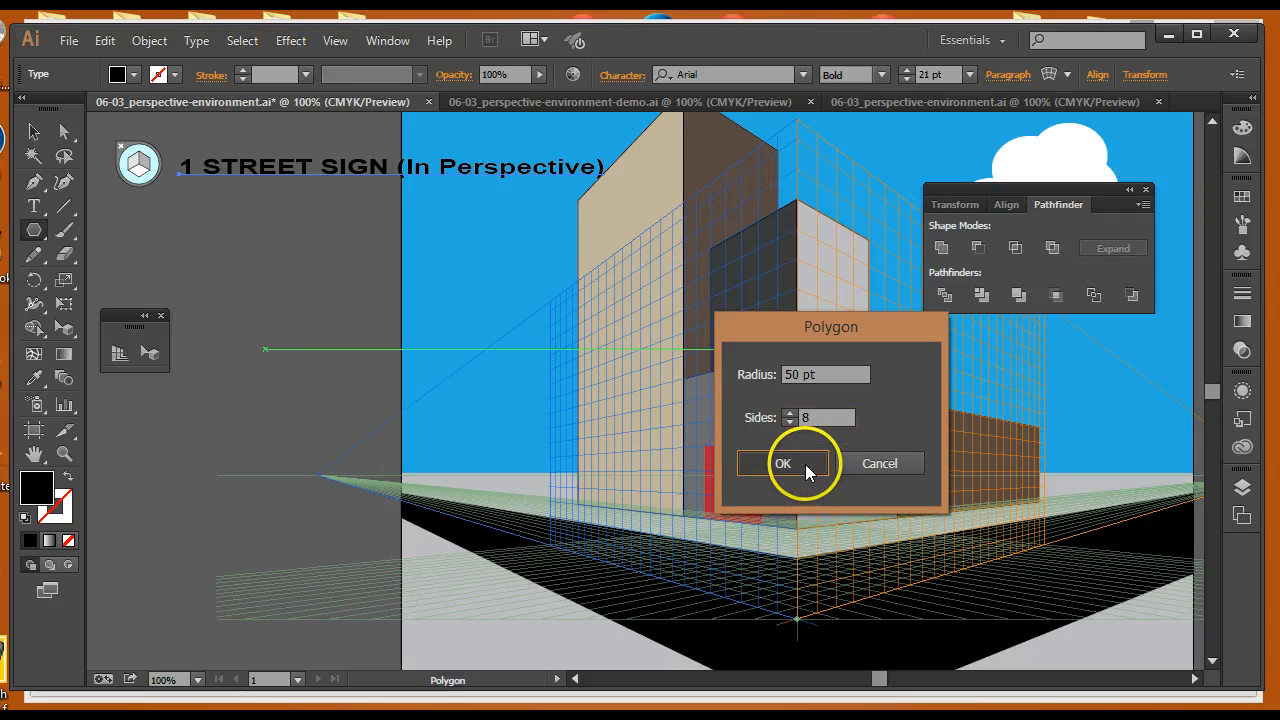
pyautogui.click(133, 74)
pyautogui.click(16, 108)
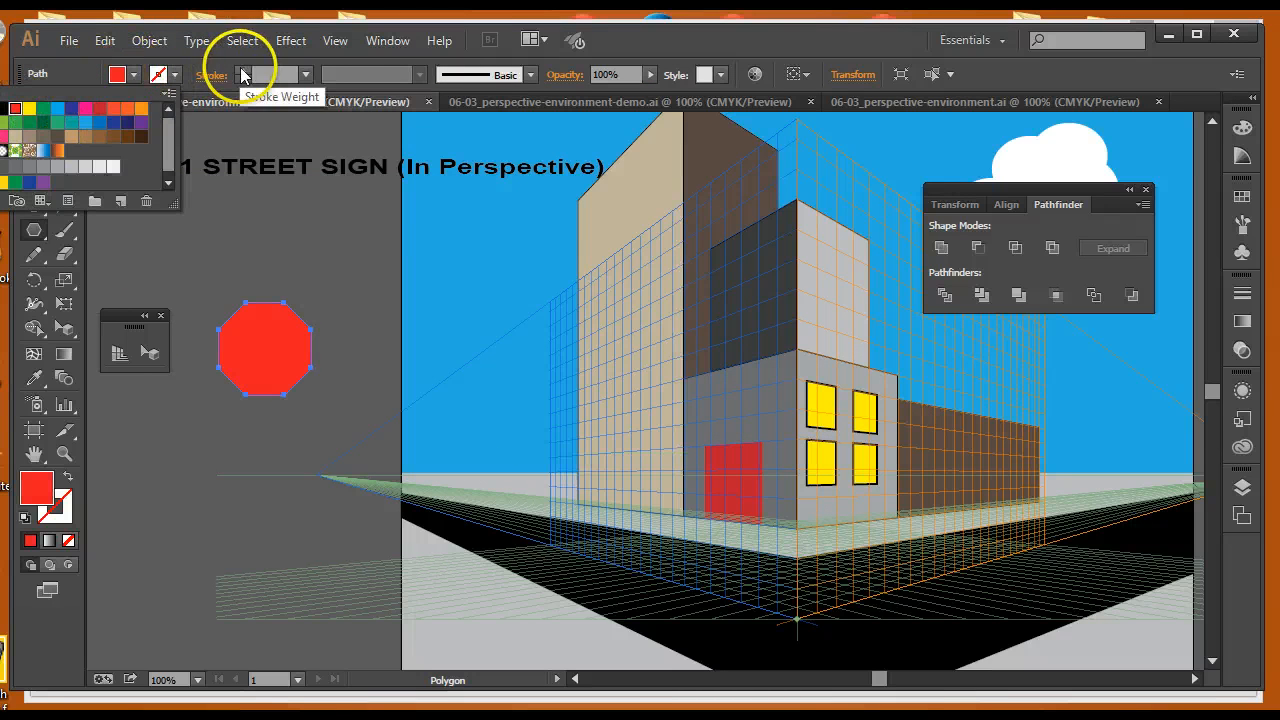
pyautogui.click(241, 71)
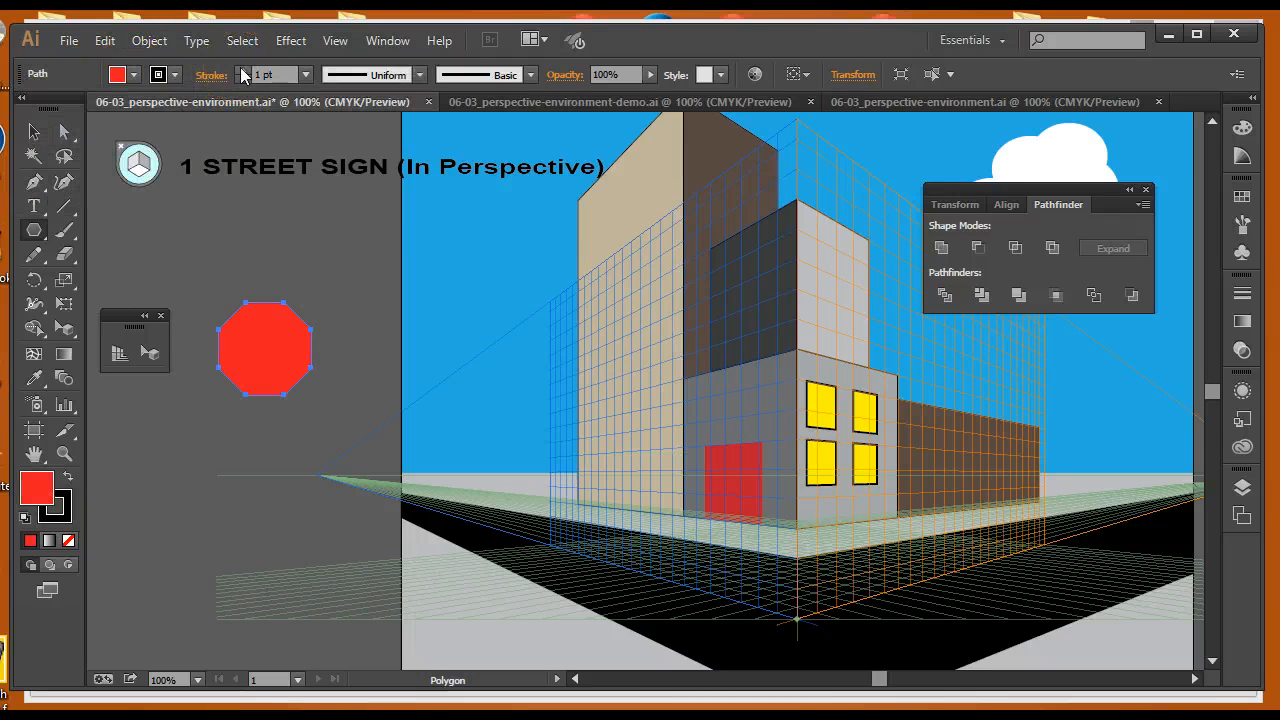
pyautogui.click(161, 74)
pyautogui.click(0, 108)
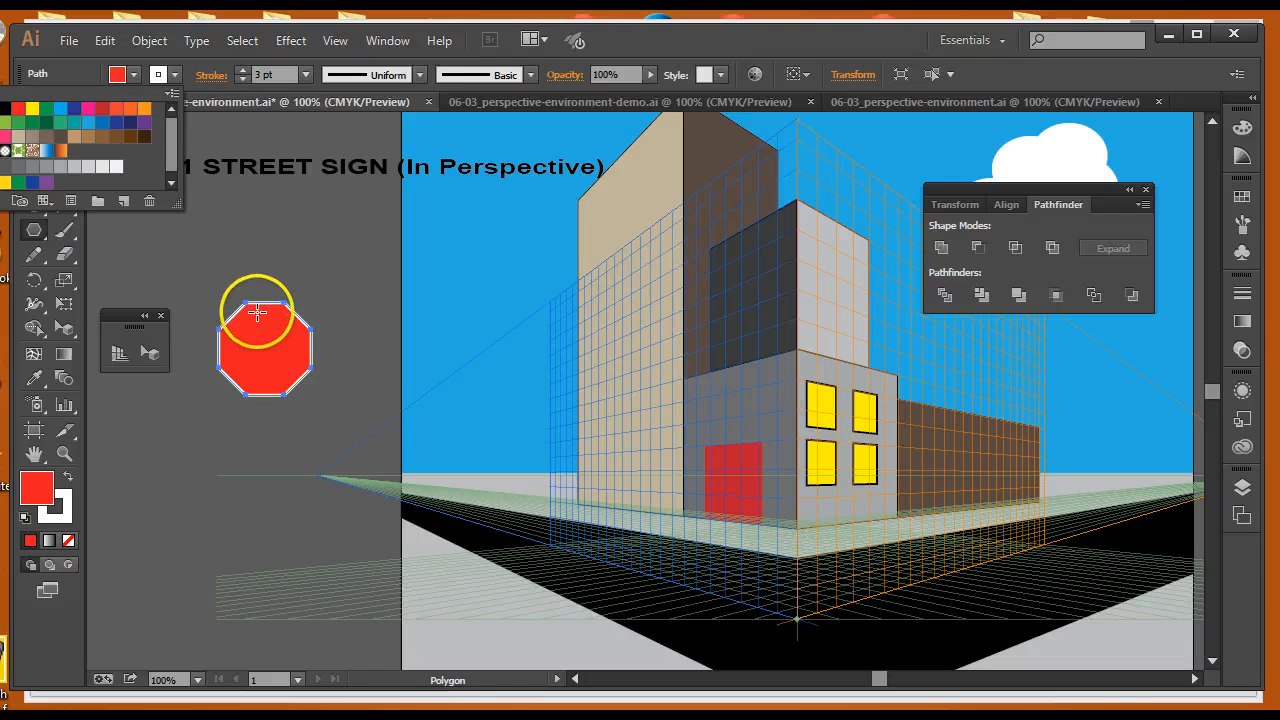
# Move the red octagon up closer to the street sign label
pyautogui.click(257, 313)
pyautogui.click(33, 131)
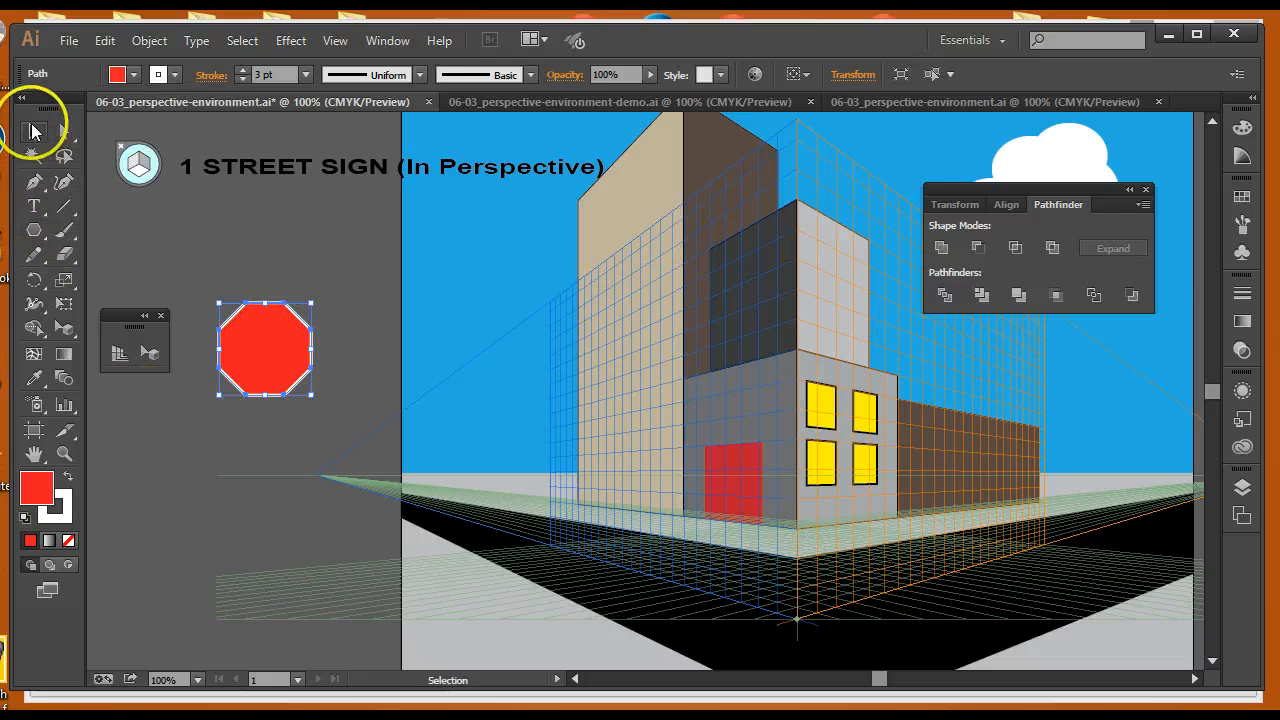
pyautogui.moveTo(263, 359)
pyautogui.mouseDown()
pyautogui.moveTo(240, 348)
pyautogui.moveTo(267, 350)
pyautogui.moveTo(266, 381)
pyautogui.mouseUp()
pyautogui.moveTo(274, 310); pyautogui.dragTo(275, 306)
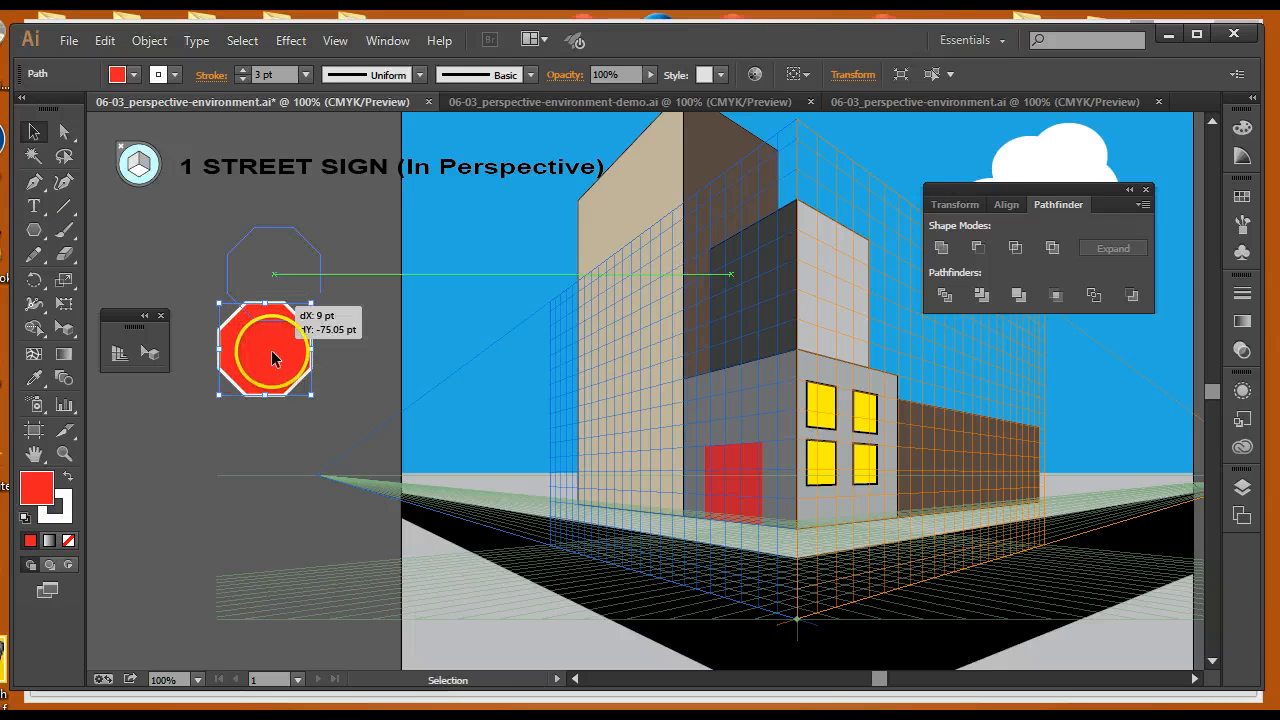
pyautogui.click(264, 358)
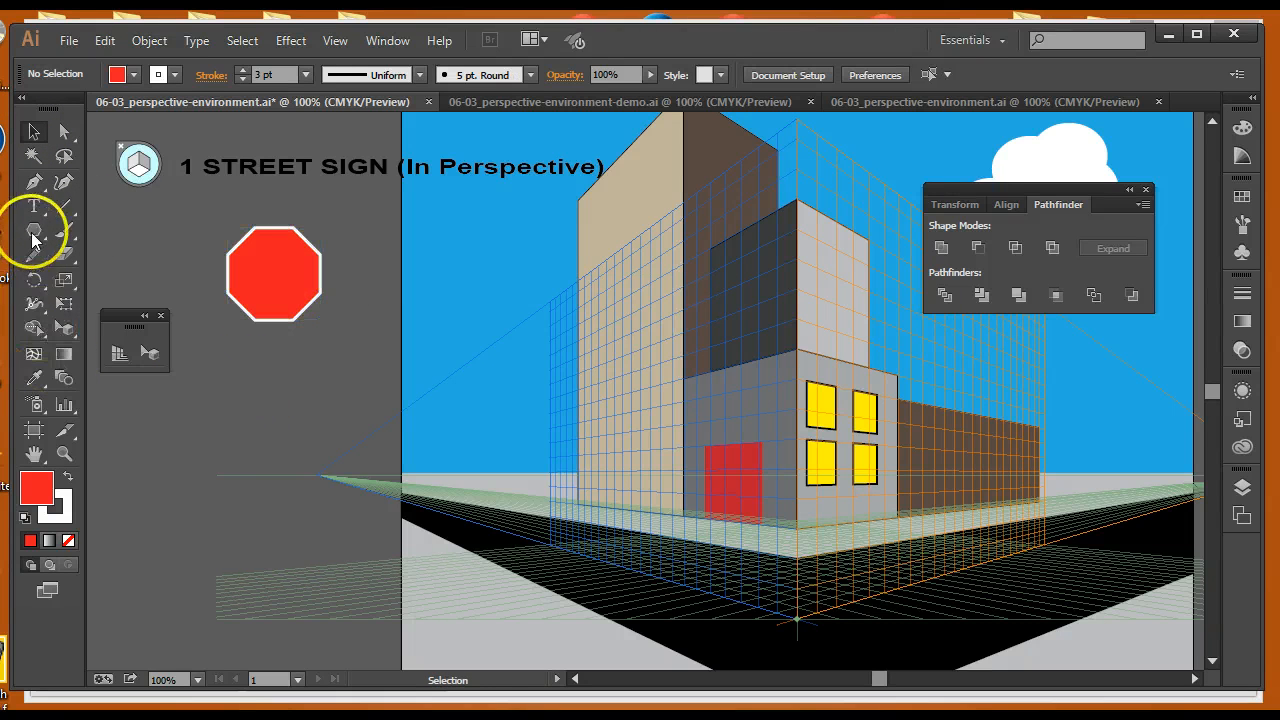
# Draw a narrow vertical rectangle below the octagon as the sign post and fill it dark gray
pyautogui.moveTo(33, 230); pyautogui.dragTo(126, 232)
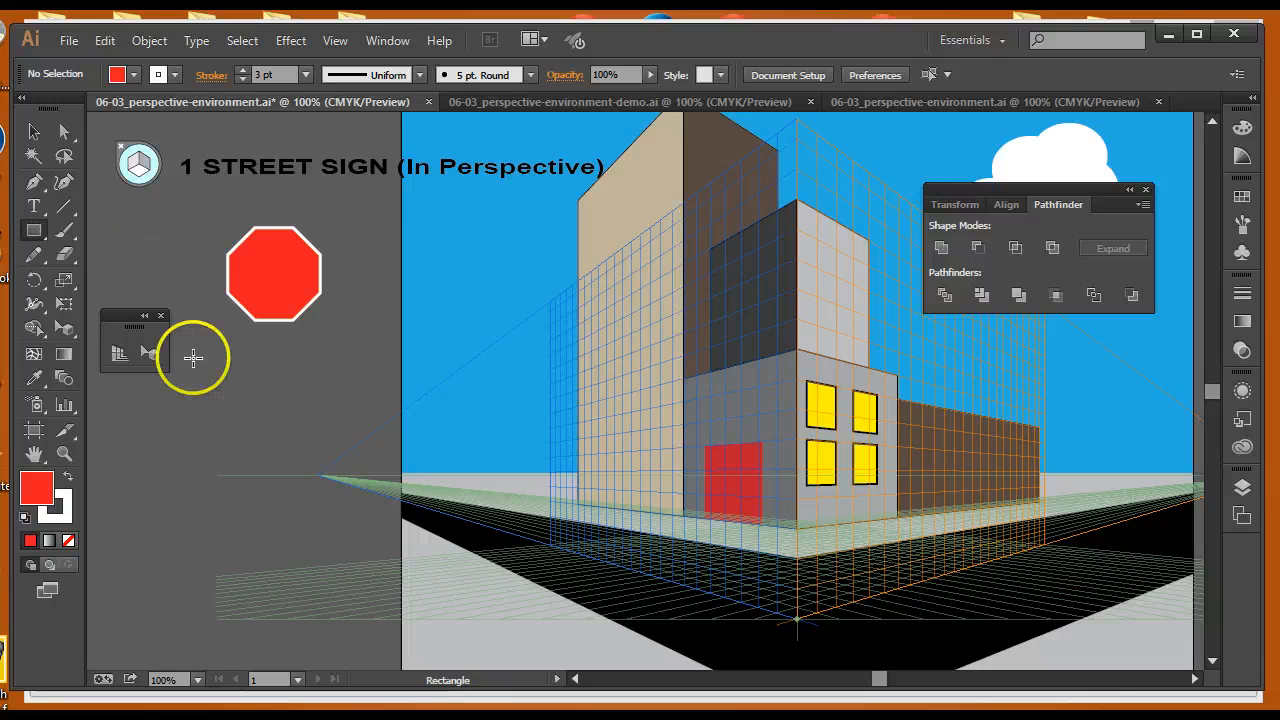
pyautogui.moveTo(264, 340); pyautogui.dragTo(279, 449)
pyautogui.click(133, 75)
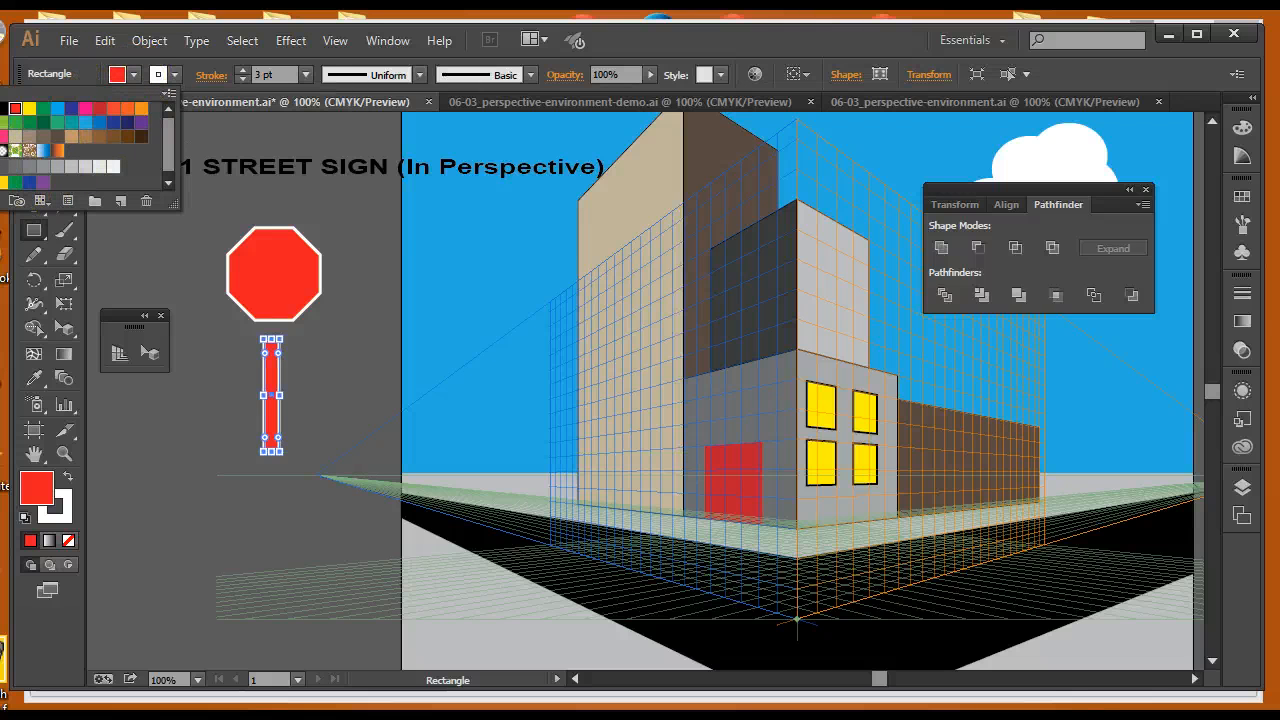
pyautogui.click(1, 167)
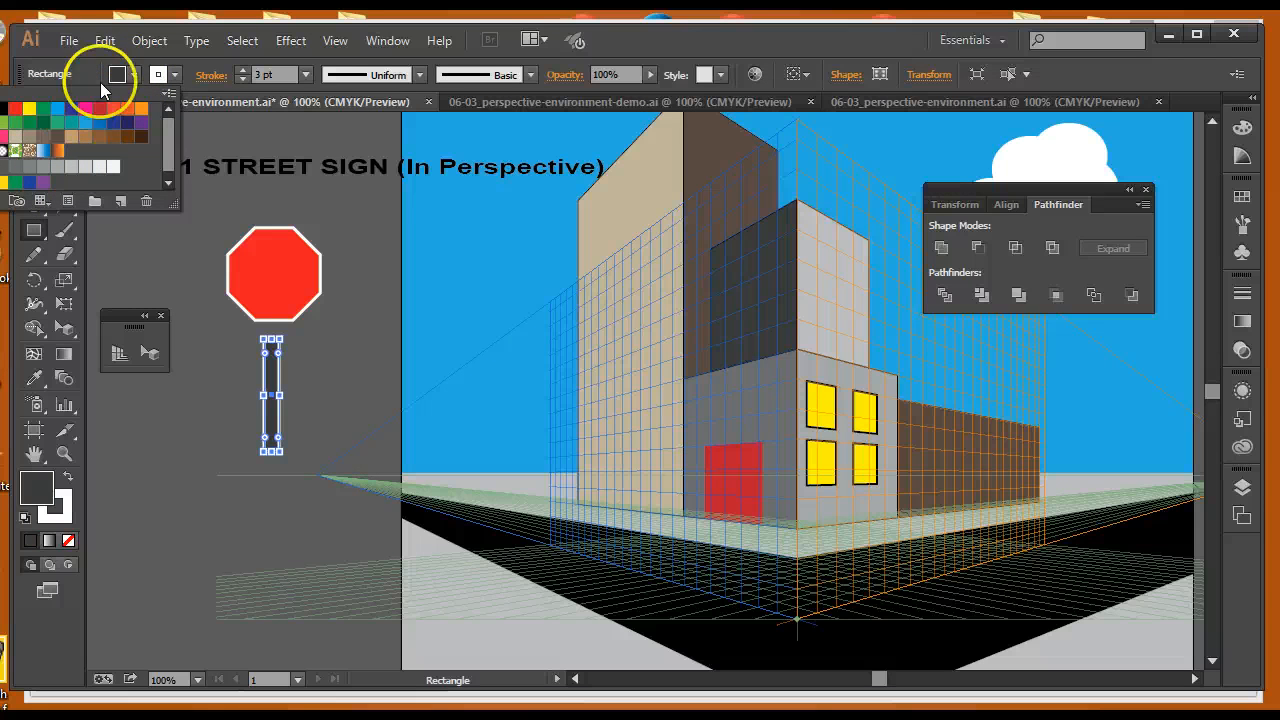
# Give the sign post a black stroke of 2 pt
pyautogui.click(173, 78)
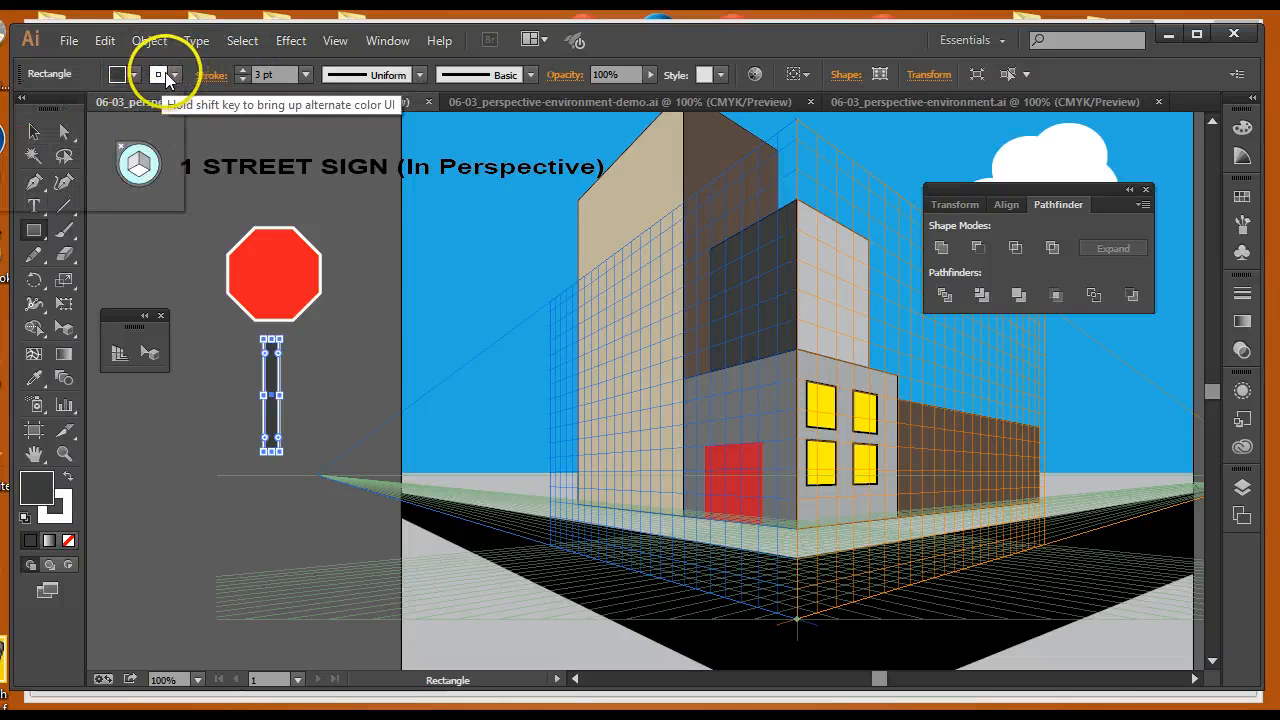
pyautogui.click(170, 75)
pyautogui.click(8, 116)
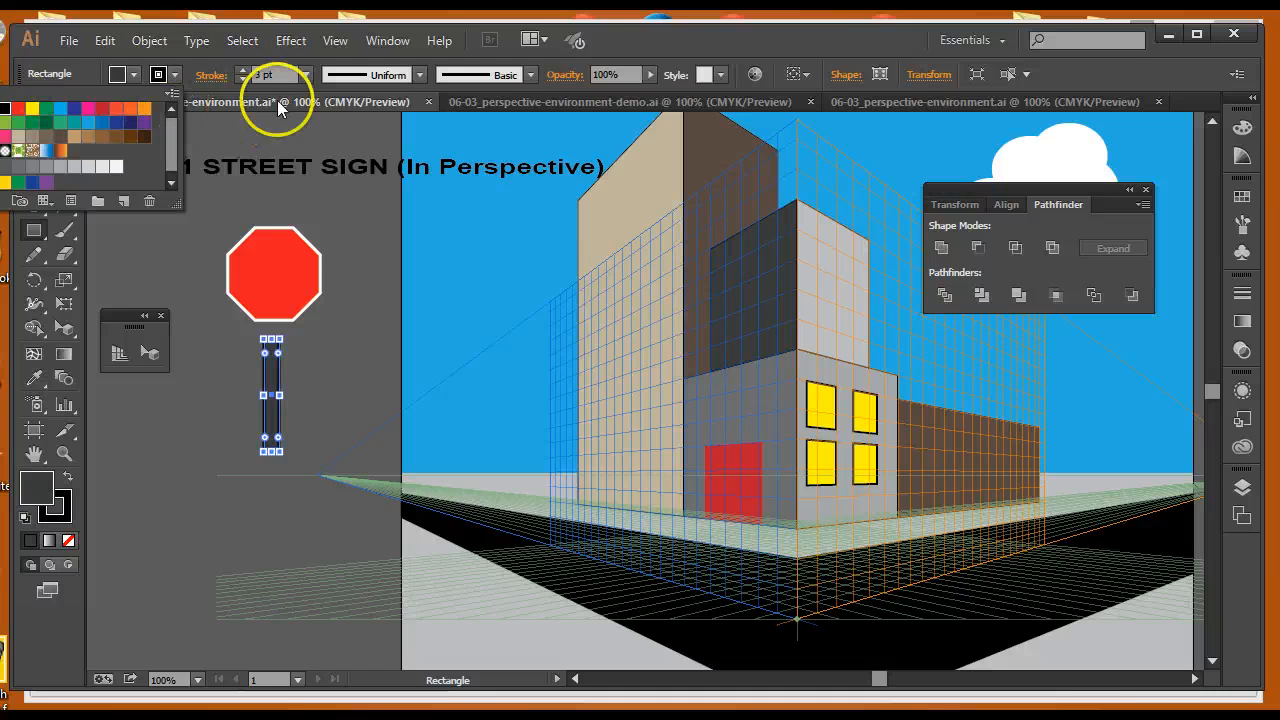
pyautogui.click(242, 78)
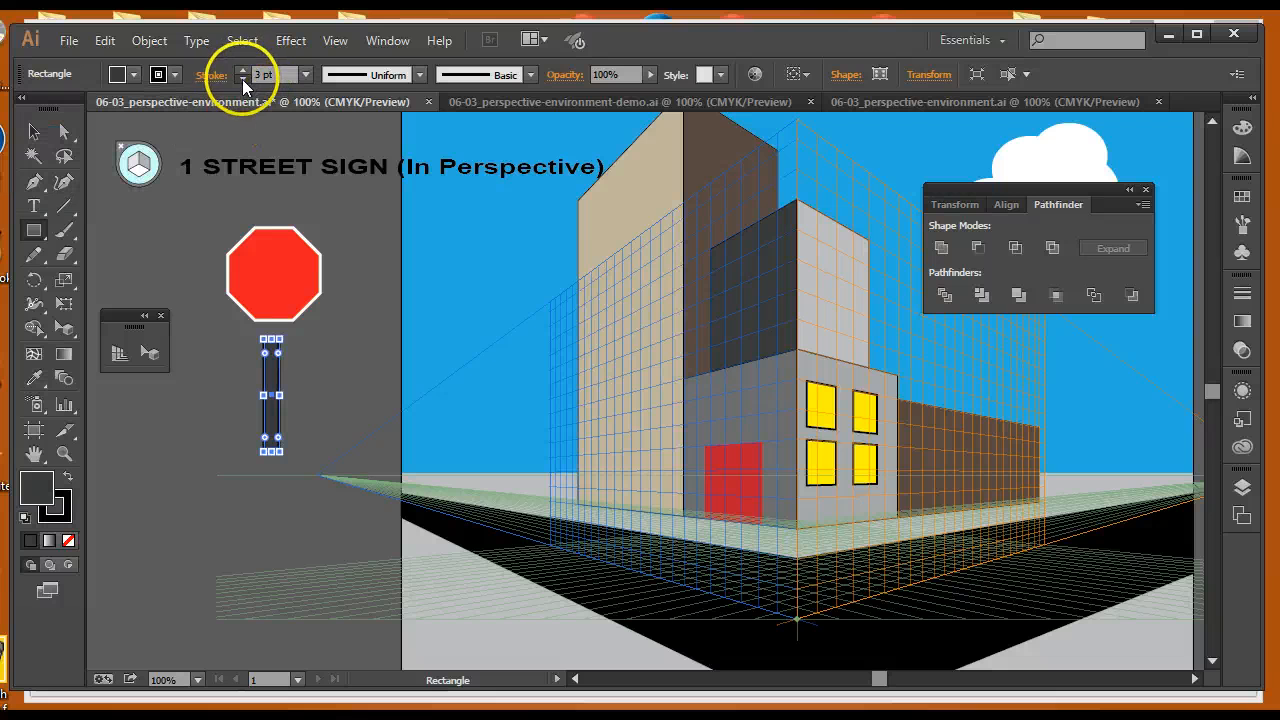
# Move the sign post up against the octagon and send it backward so it sits behind the sign
pyautogui.click(33, 131)
pyautogui.click(270, 397)
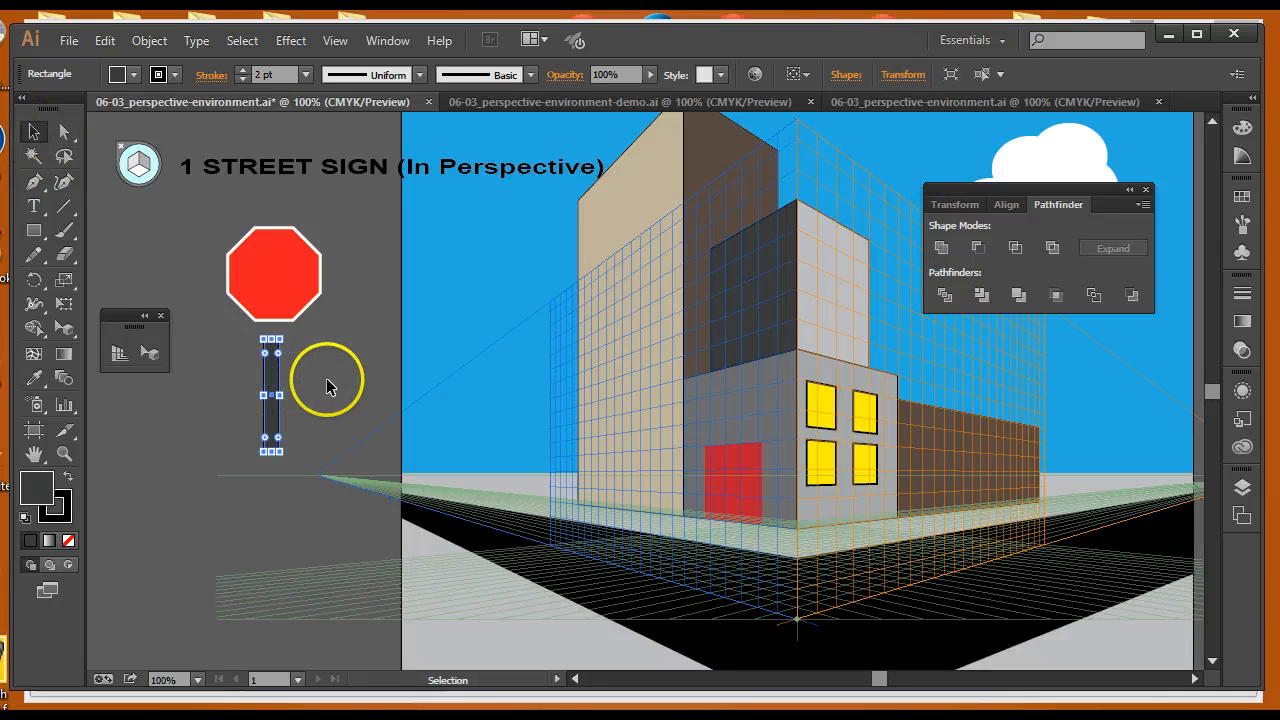
pyautogui.moveTo(277, 388); pyautogui.dragTo(272, 351)
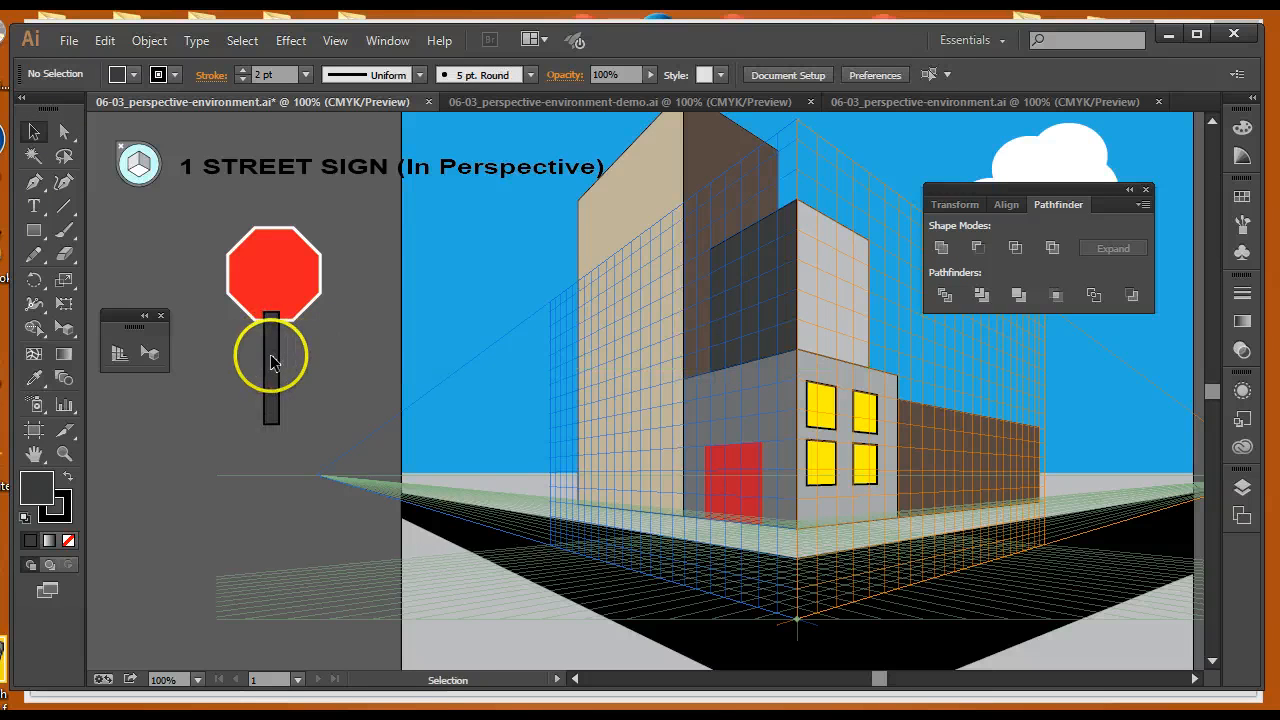
pyautogui.rightClick(273, 360)
pyautogui.moveTo(315, 640)
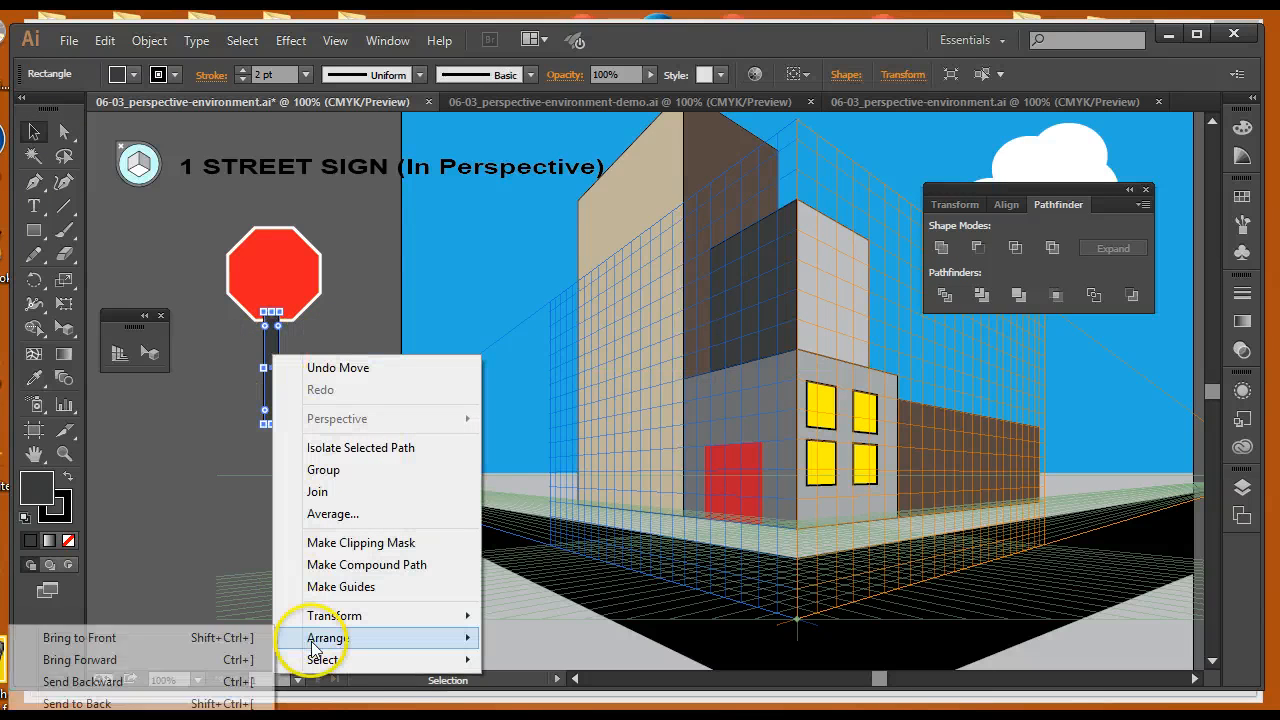
pyautogui.click(85, 681)
pyautogui.click(210, 385)
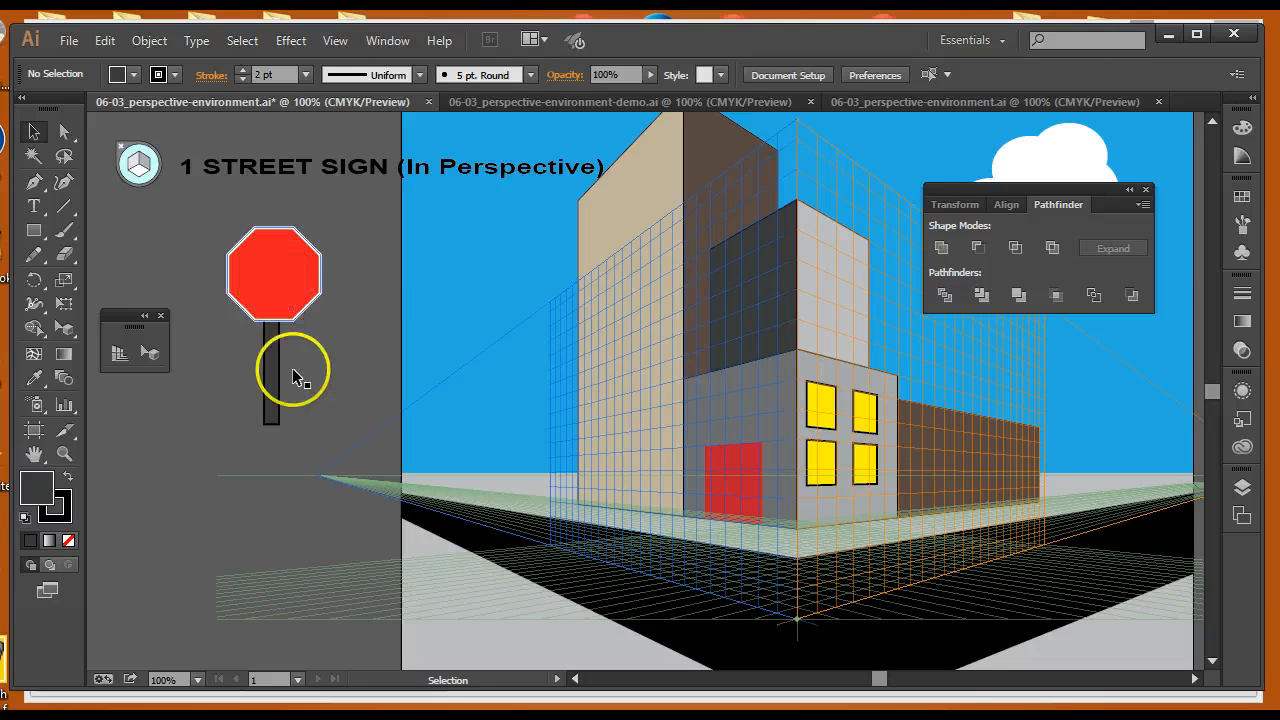
# Select both the octagon and the post and group them into one street sign
pyautogui.moveTo(211, 262); pyautogui.dragTo(294, 372)
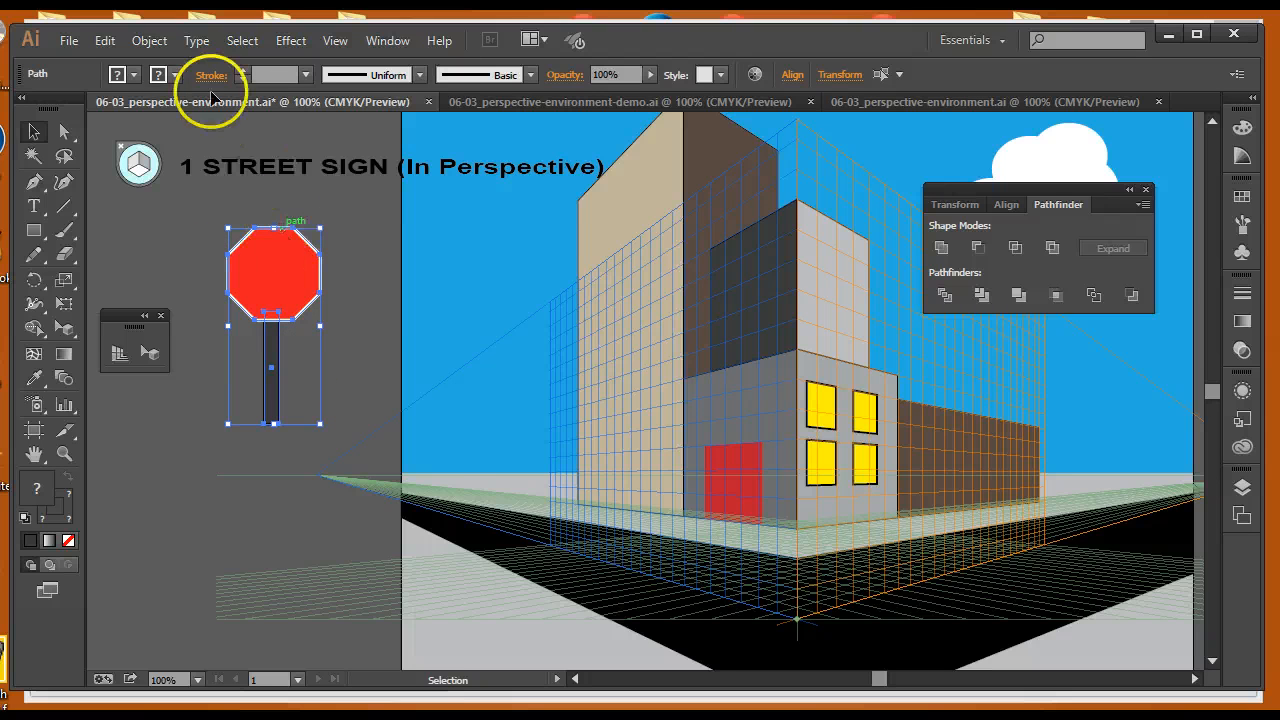
pyautogui.click(160, 42)
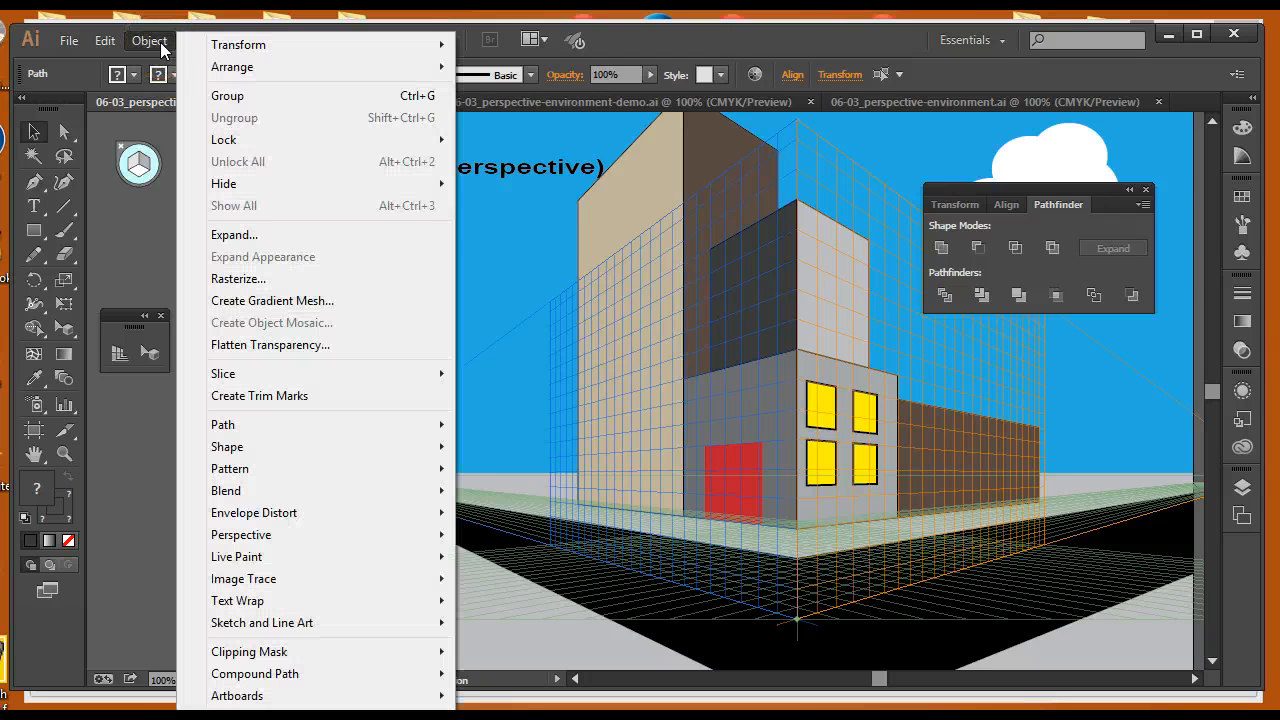
pyautogui.click(212, 93)
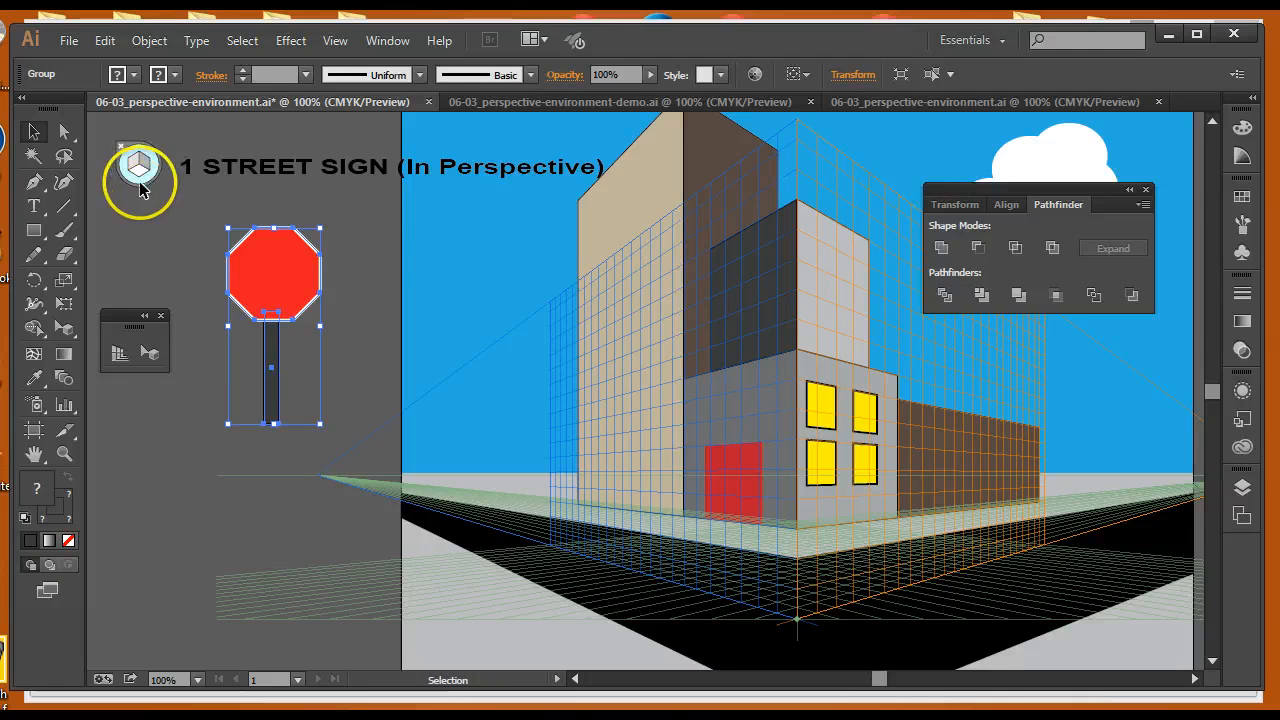
# With Perspective Selection on the right grid, place the grouped sign onto the street corner and scale it down
pyautogui.click(149, 352)
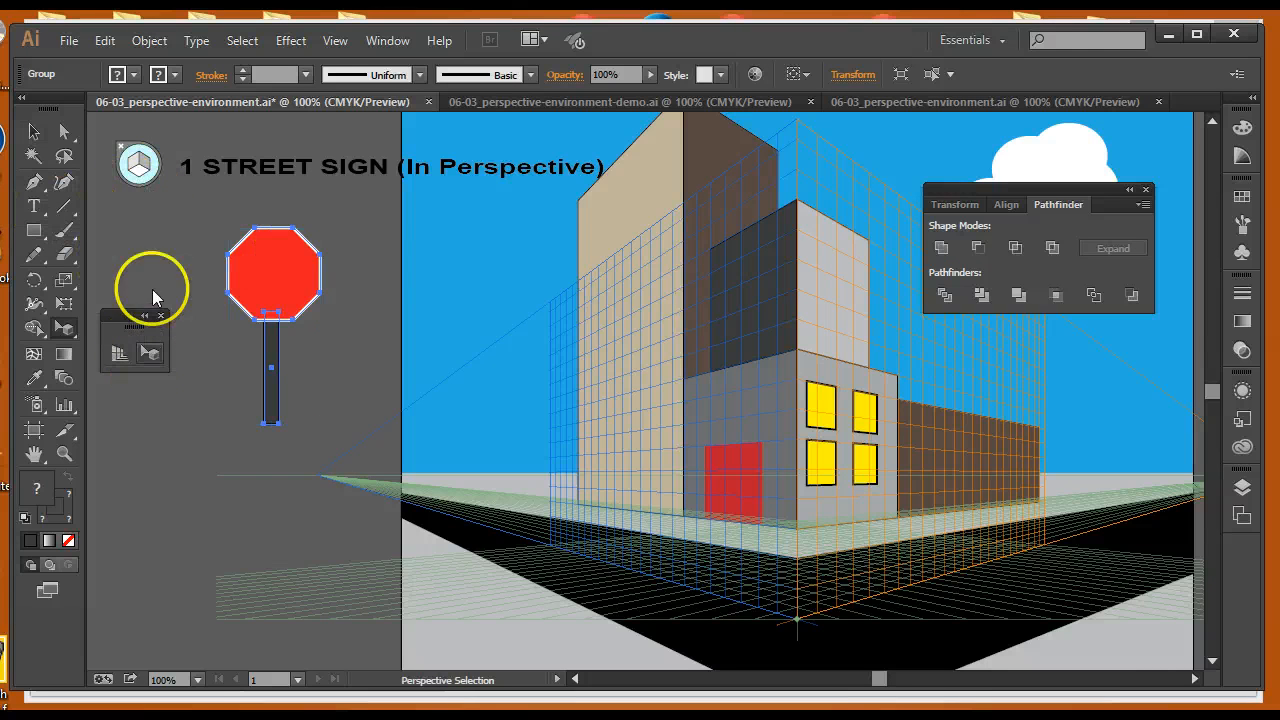
pyautogui.click(143, 166)
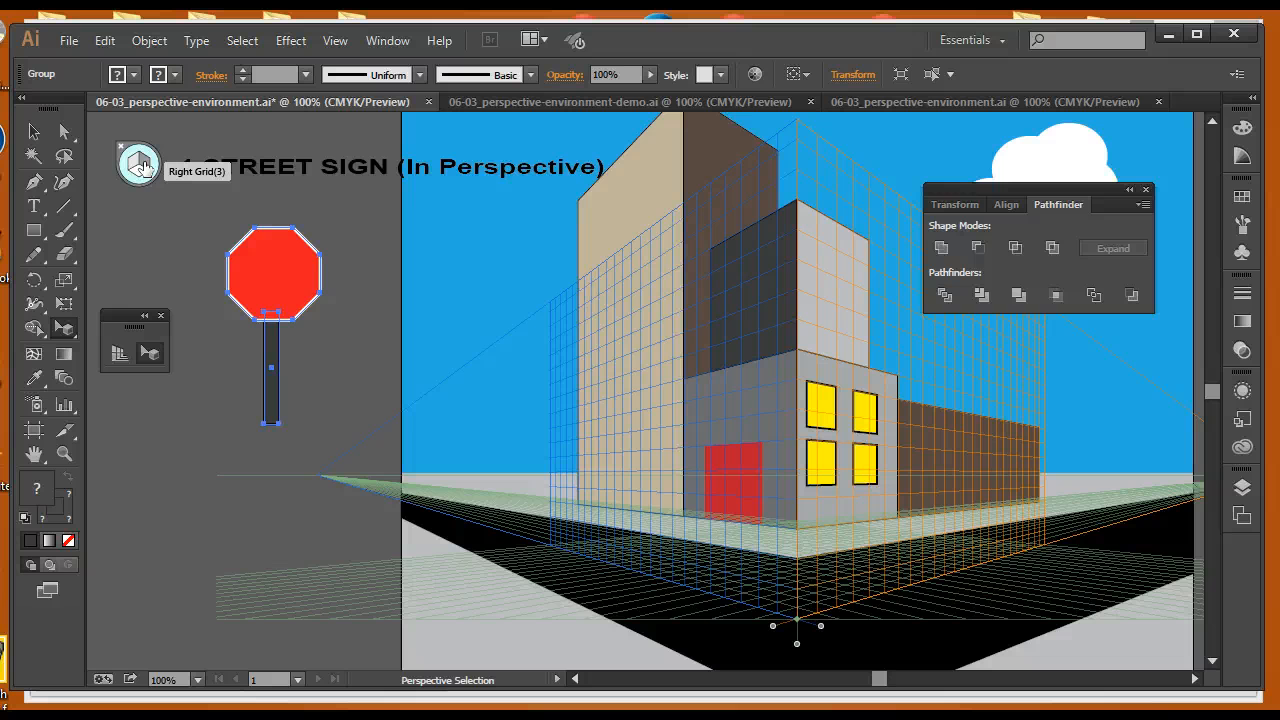
pyautogui.click(141, 164)
pyautogui.moveTo(243, 271); pyautogui.dragTo(587, 465)
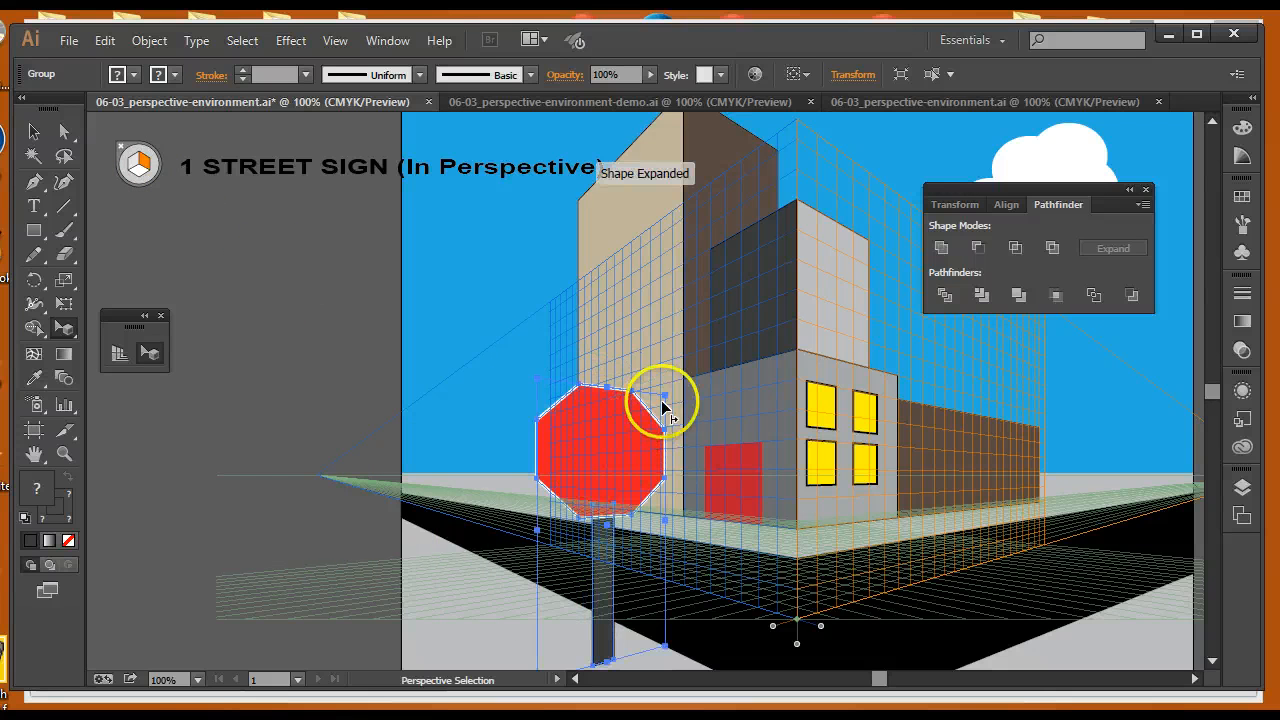
pyautogui.moveTo(663, 395); pyautogui.dragTo(614, 526)
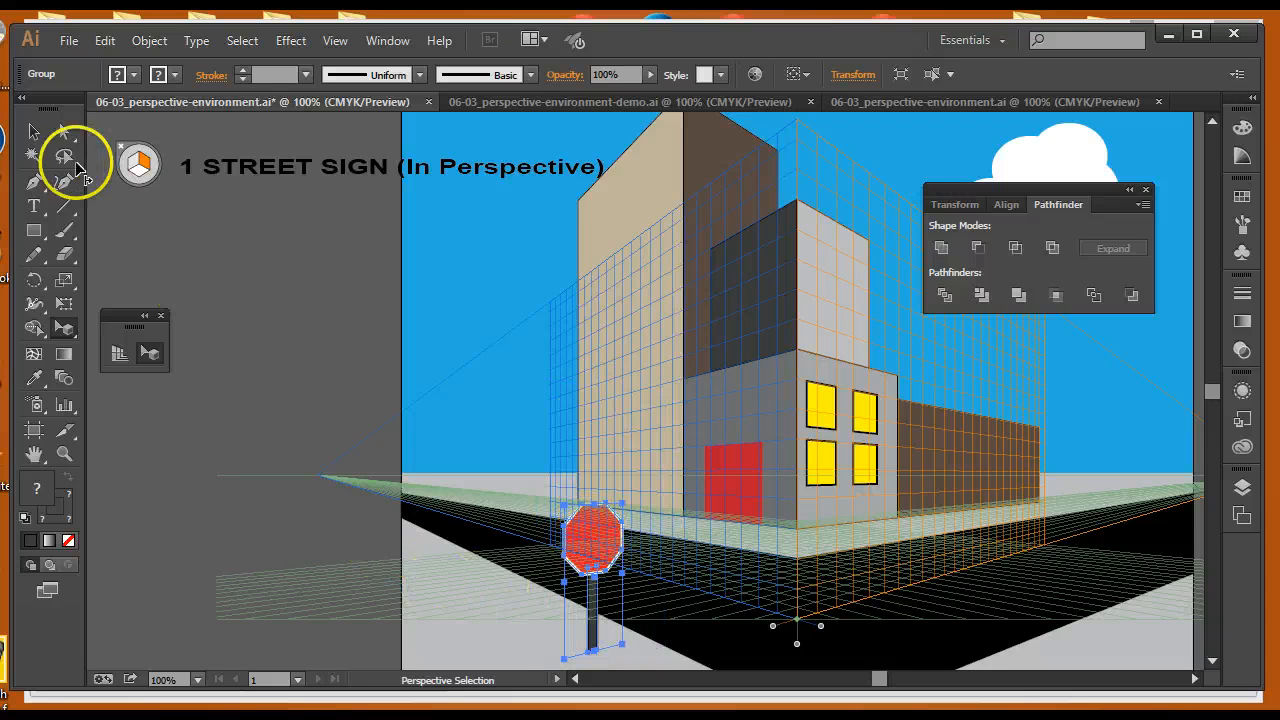
# Hide the perspective grid
pyautogui.click(27, 138)
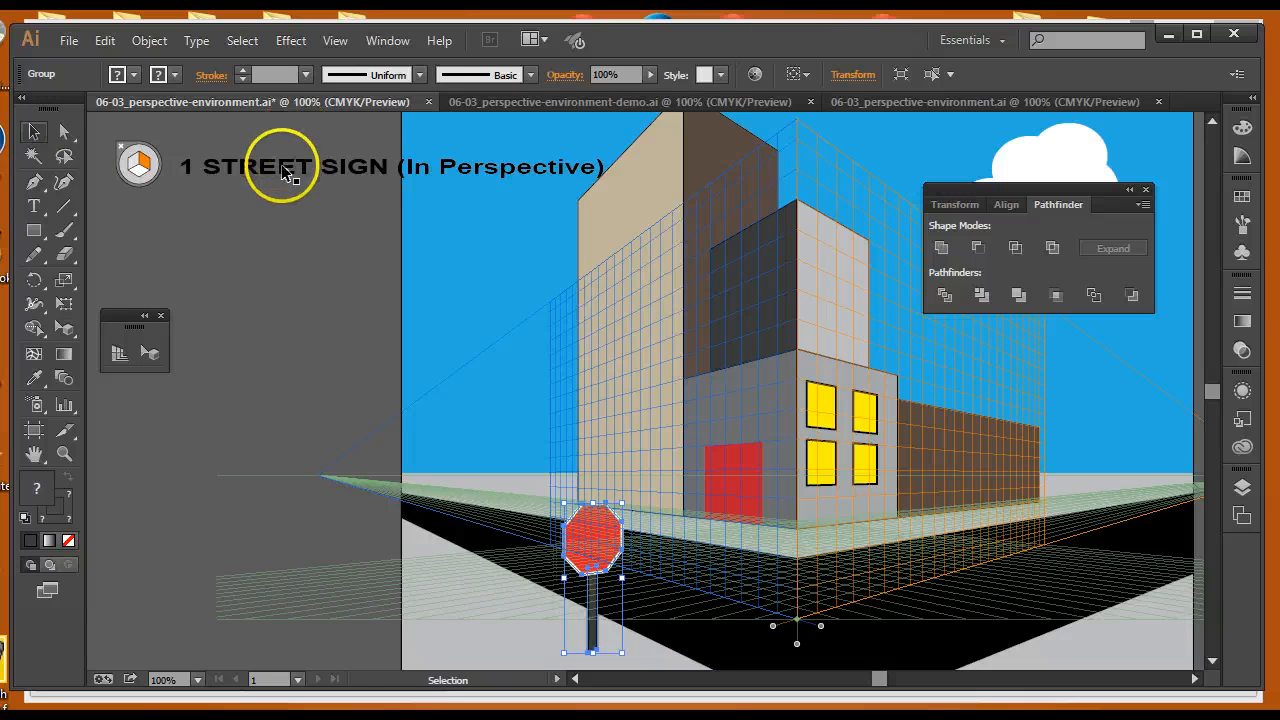
pyautogui.moveTo(277, 178); pyautogui.dragTo(270, 193)
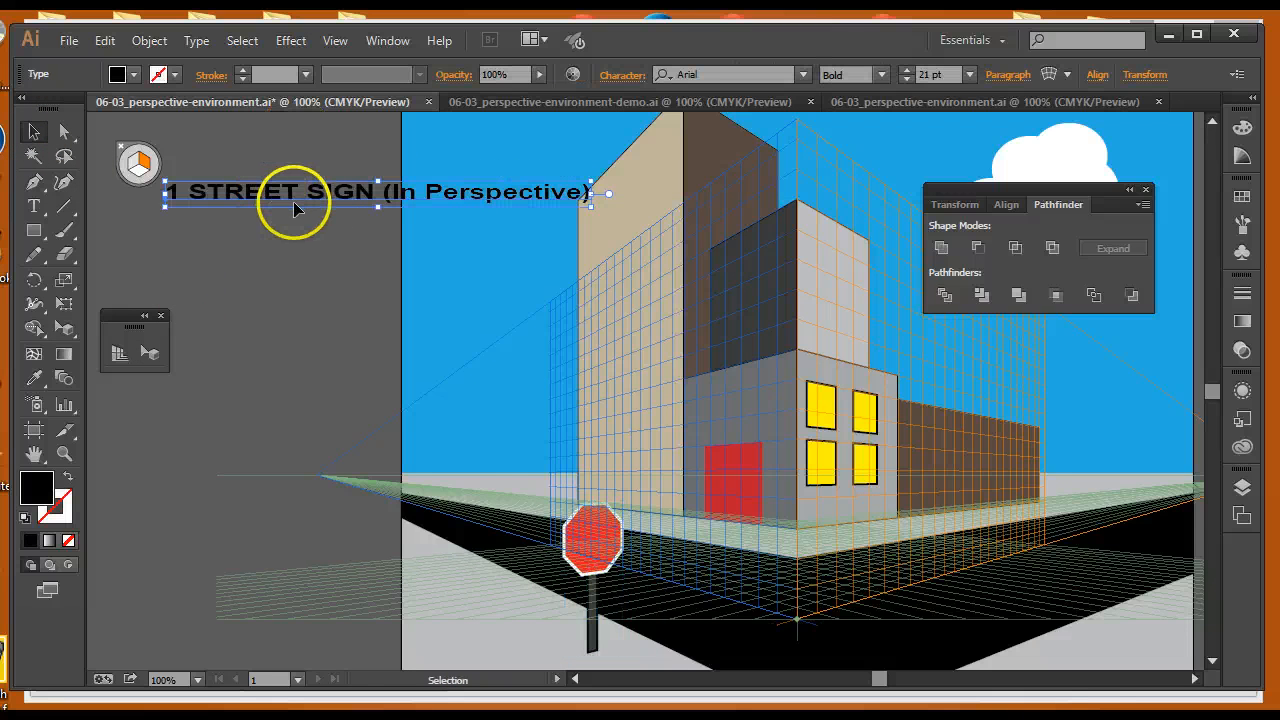
pyautogui.hotkey('ctrl', 'shift', 'i')
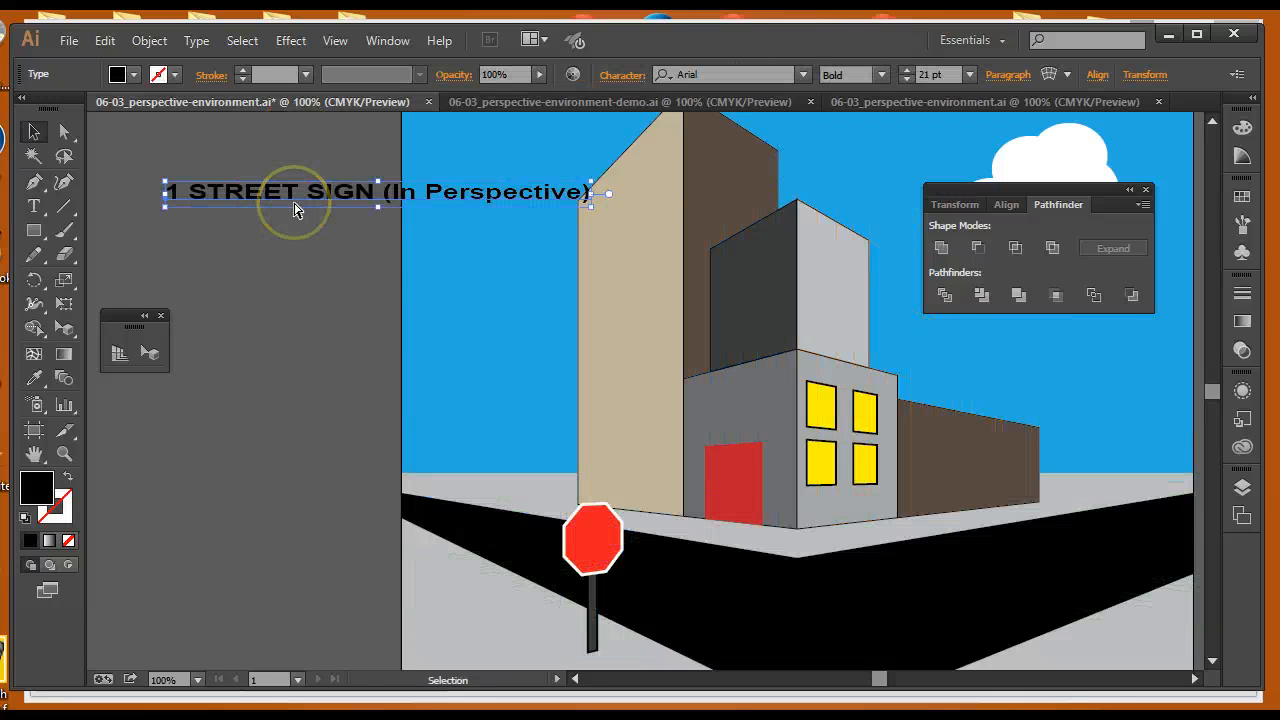
# Delete the 1 STREET SIGN (In Perspective) label and return to the Selection tool
pyautogui.hotkey('ctrl', '0')
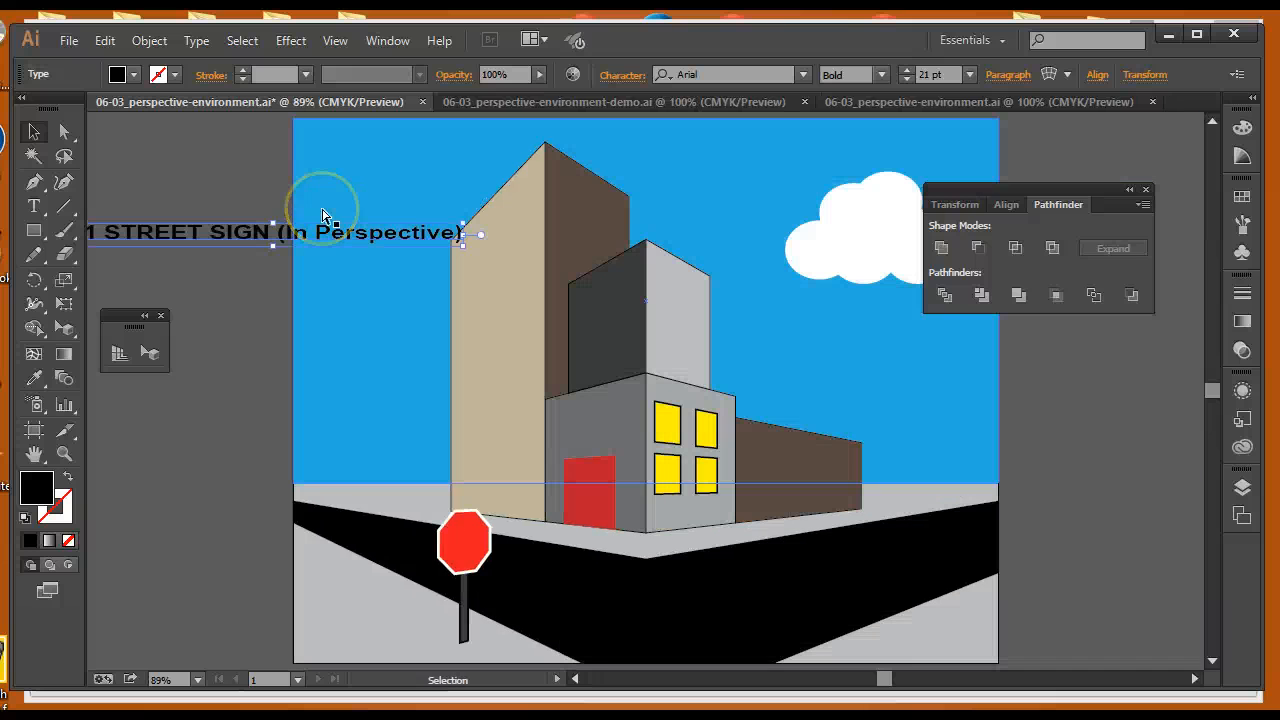
pyautogui.moveTo(243, 235); pyautogui.dragTo(256, 224)
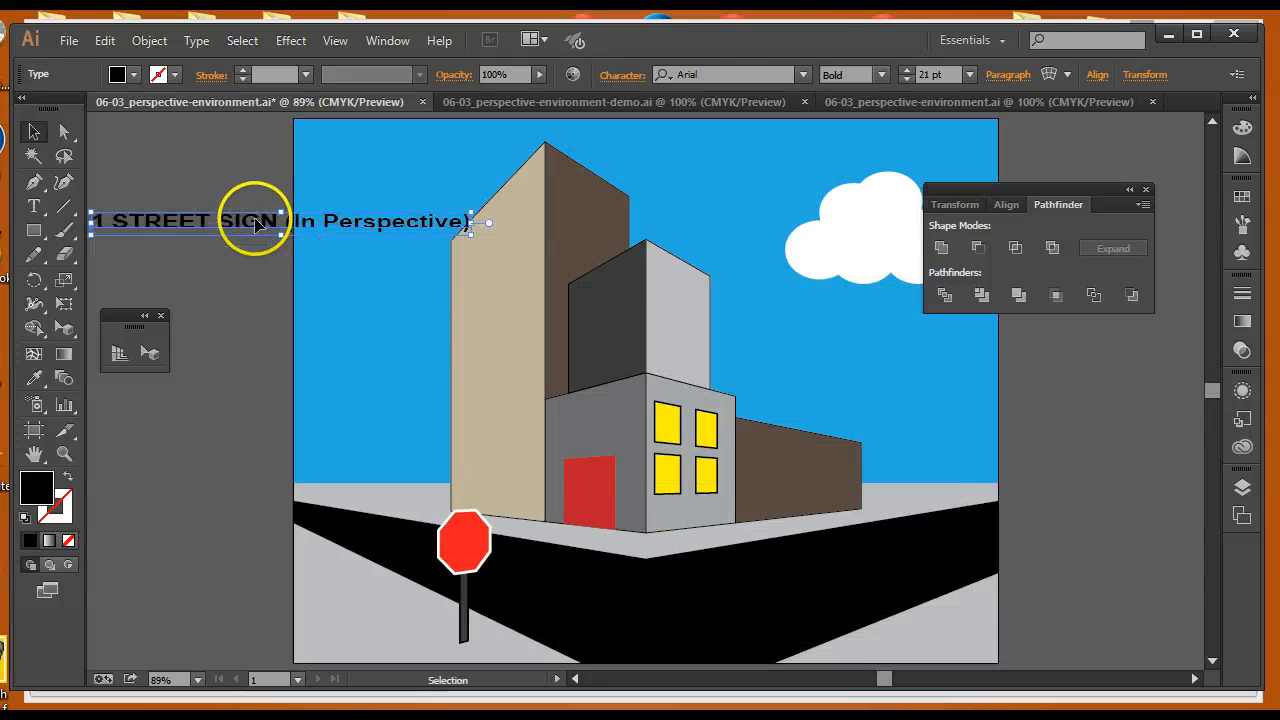
pyautogui.press('Delete')
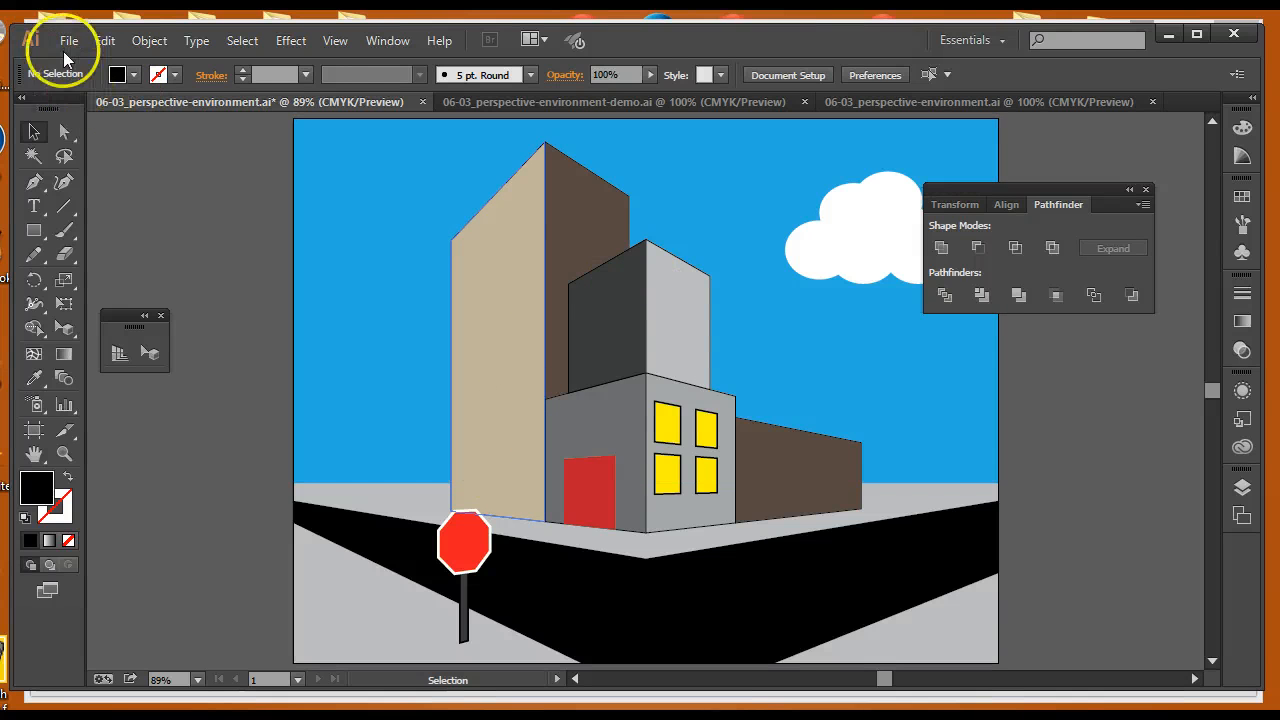
pyautogui.press('v')
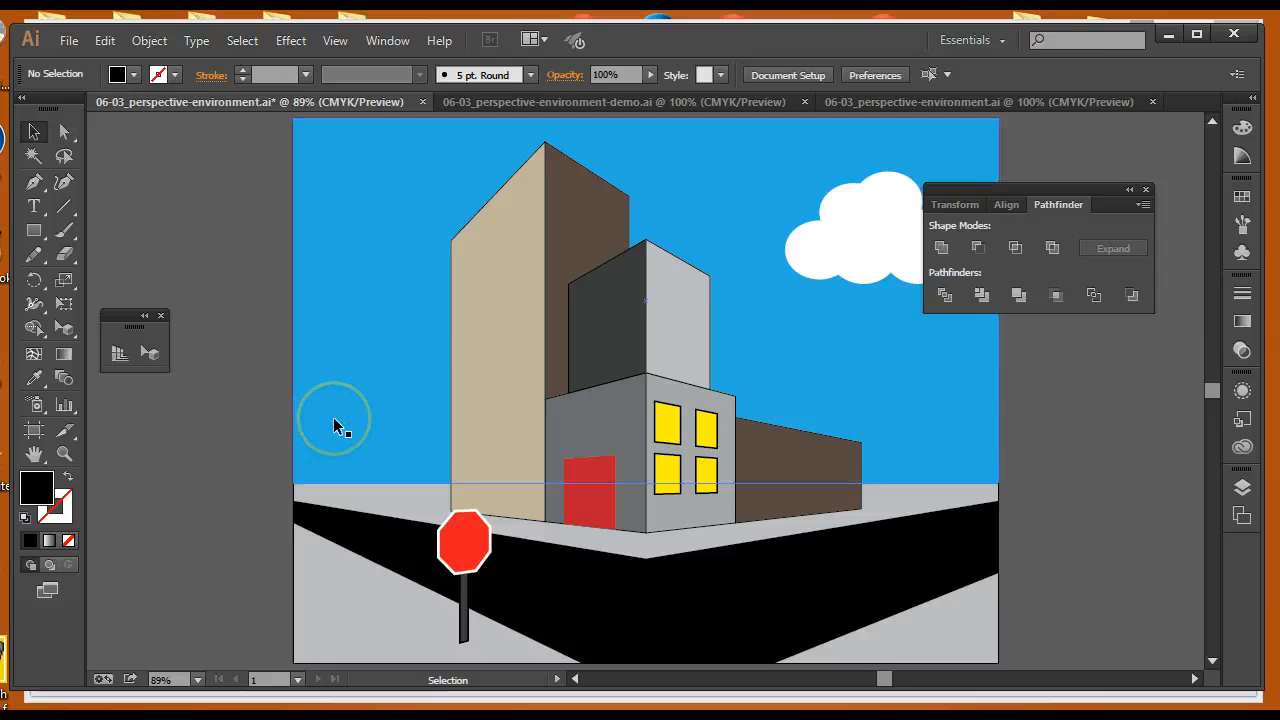